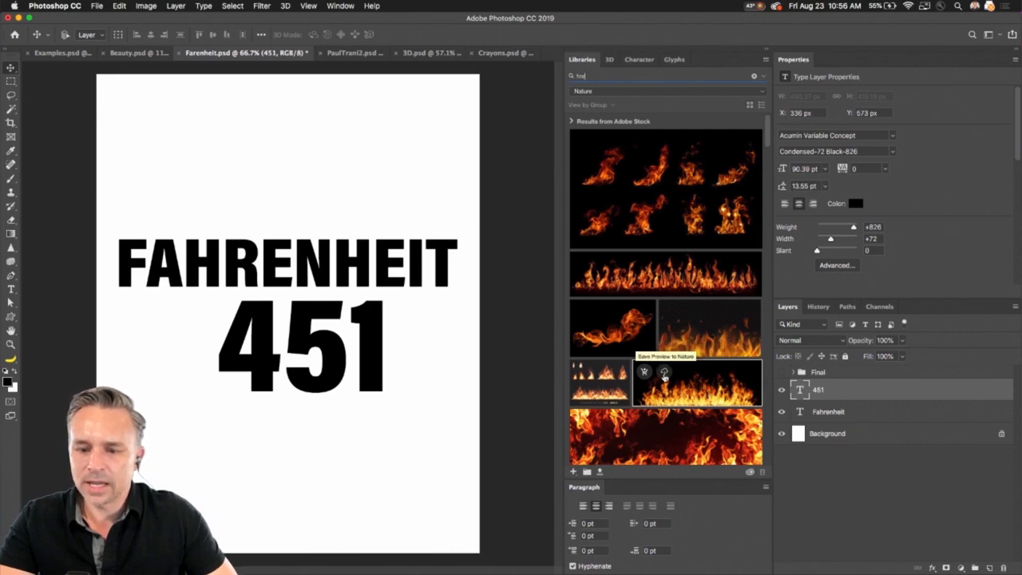
Step: Save the preview of the fire flames on black background to the Nature library and place it in the poster
{"action": "left_click", "coordinate": [664, 374]}
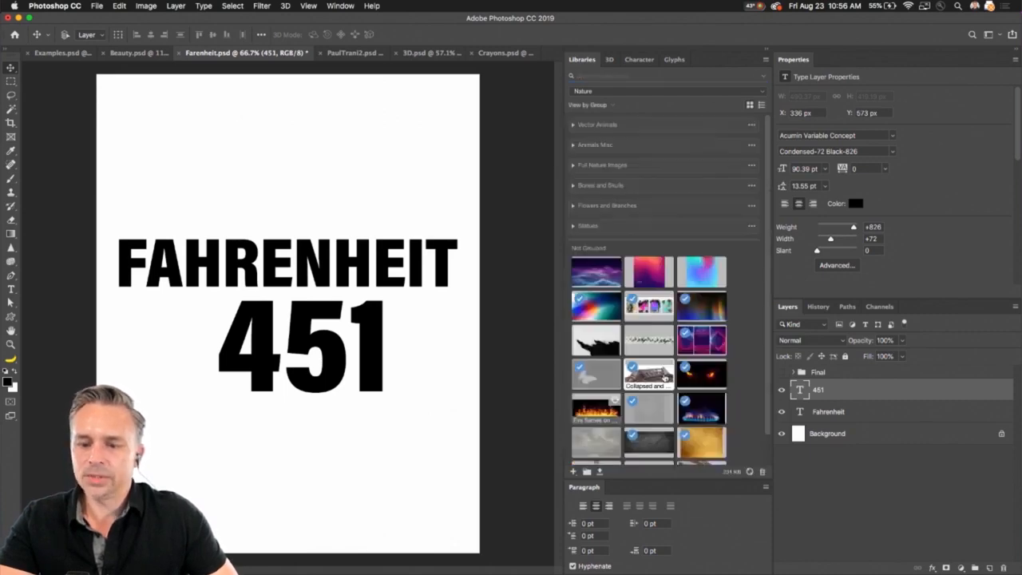
{"action": "scroll", "coordinate": [628, 364], "scroll_direction": "down", "scroll_amount": 1}
{"action": "left_click_drag", "start_coordinate": [627, 364], "coordinate": [244, 232]}
{"action": "key", "text": "Return"}
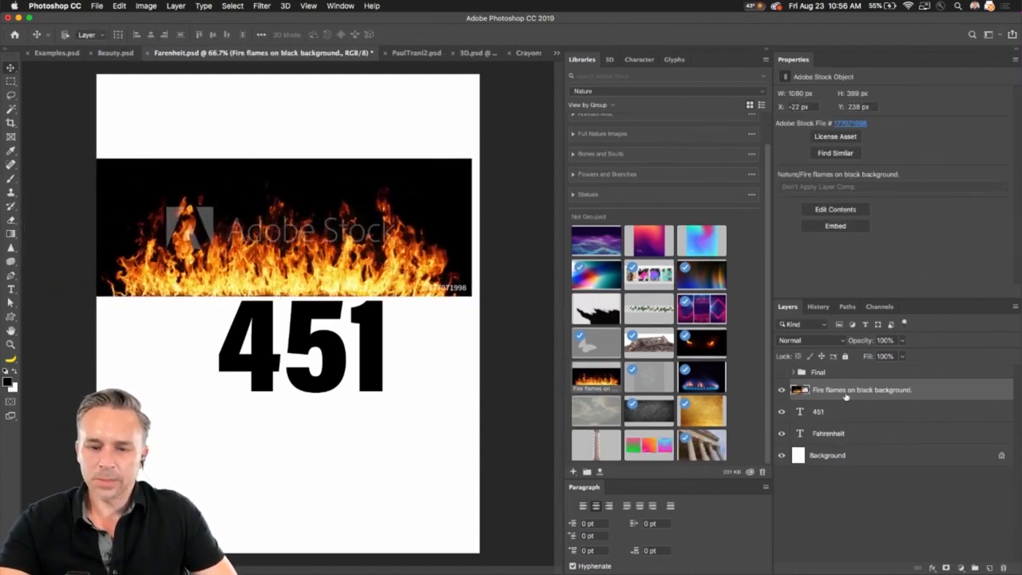
Step: Position the flames image over the 451 text and clip it to that text layer
{"action": "left_click_drag", "start_coordinate": [300, 233], "coordinate": [308, 329]}
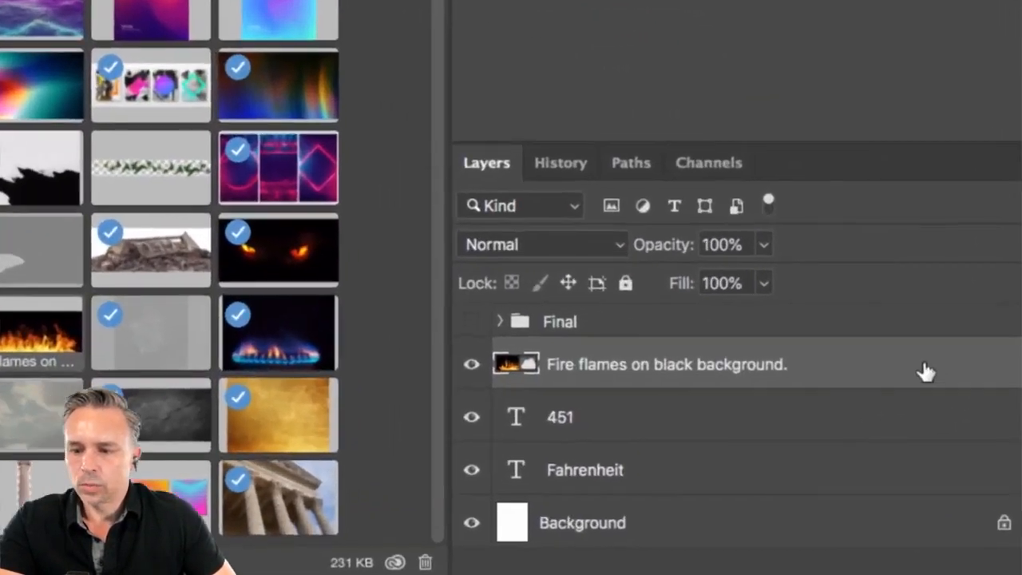
{"action": "right_click", "coordinate": [949, 381]}
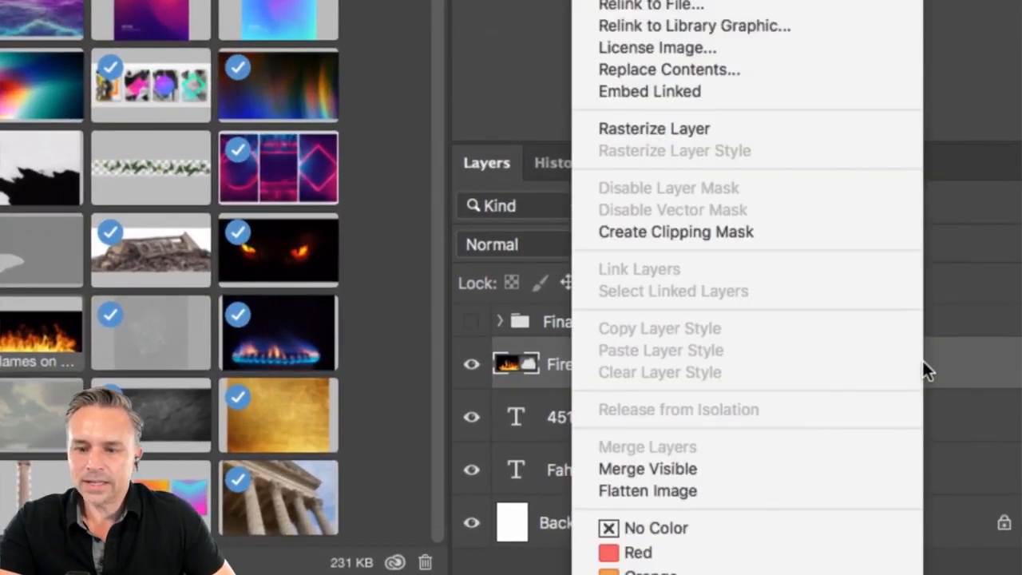
{"action": "left_click", "coordinate": [1003, 356]}
{"action": "left_click", "coordinate": [637, 388], "text": "alt"}
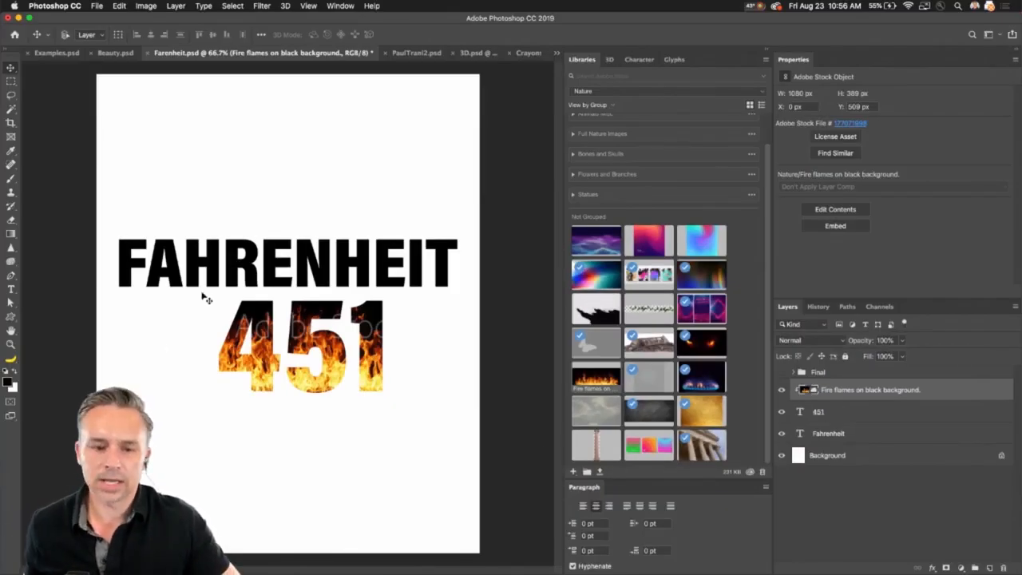
{"action": "left_click_drag", "start_coordinate": [205, 296], "coordinate": [174, 319]}
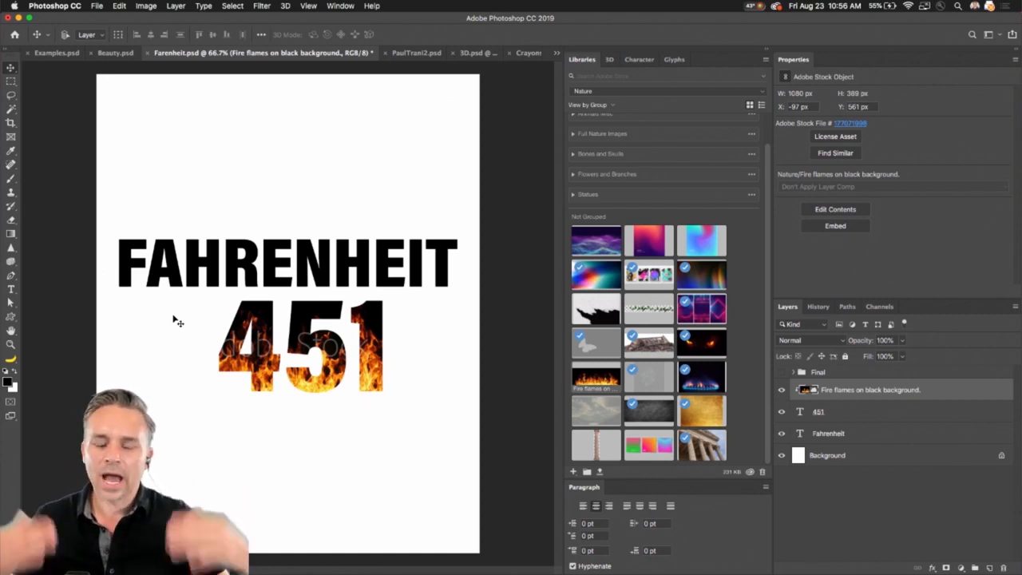
Step: Enlarge the 451 text proportionally to about 107.7 pt and position it just beneath FAHRENHEIT
{"action": "left_click", "coordinate": [831, 419]}
{"action": "key", "text": "ctrl+t"}
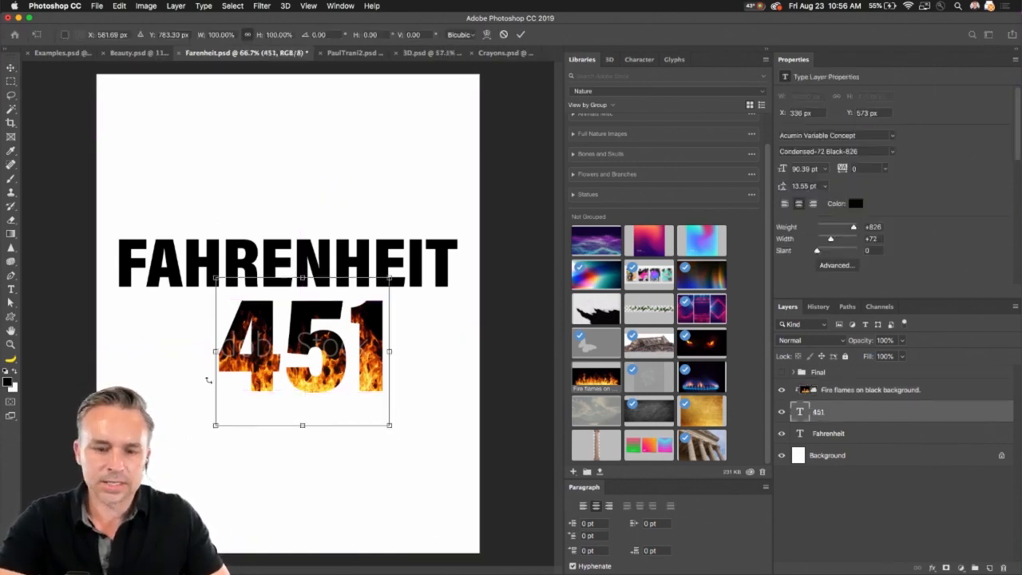
{"action": "left_click_drag", "start_coordinate": [210, 427], "coordinate": [107, 517]}
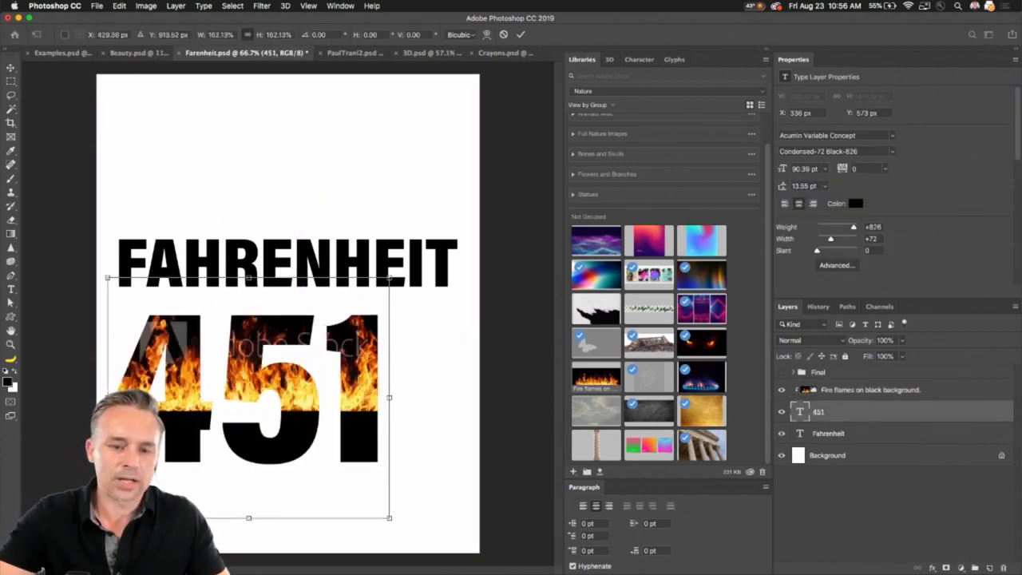
{"action": "left_click_drag", "start_coordinate": [247, 399], "coordinate": [268, 385]}
{"action": "left_click_drag", "start_coordinate": [128, 503], "coordinate": [167, 436]}
{"action": "left_click_drag", "start_coordinate": [253, 368], "coordinate": [242, 374]}
{"action": "left_click_drag", "start_coordinate": [176, 458], "coordinate": [193, 440]}
{"action": "left_click_drag", "start_coordinate": [231, 358], "coordinate": [222, 363]}
{"action": "key", "text": "Return"}
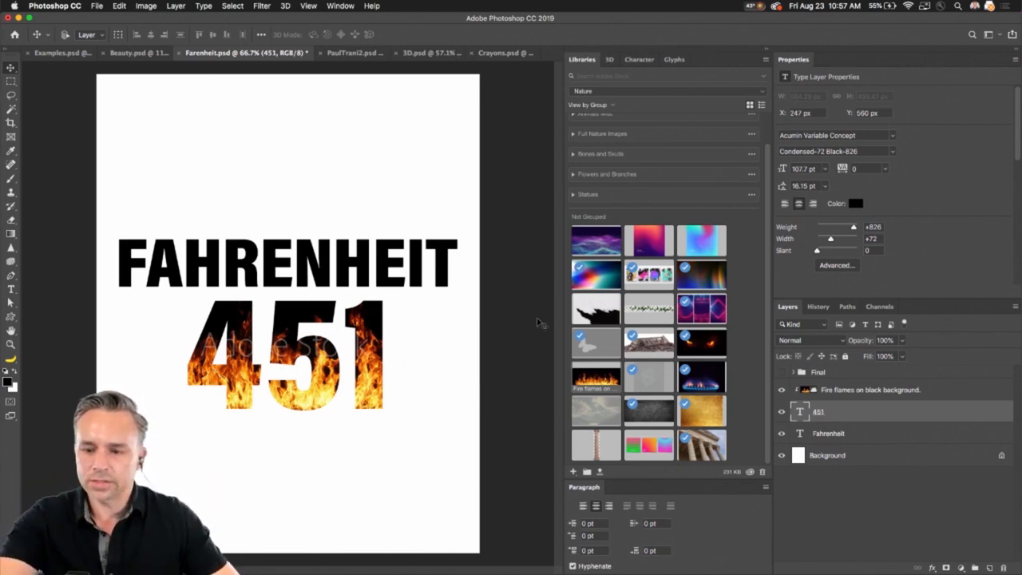
Step: Group the flames, 451 and Fahrenheit layers and duplicate the group
{"action": "left_click", "coordinate": [877, 389]}
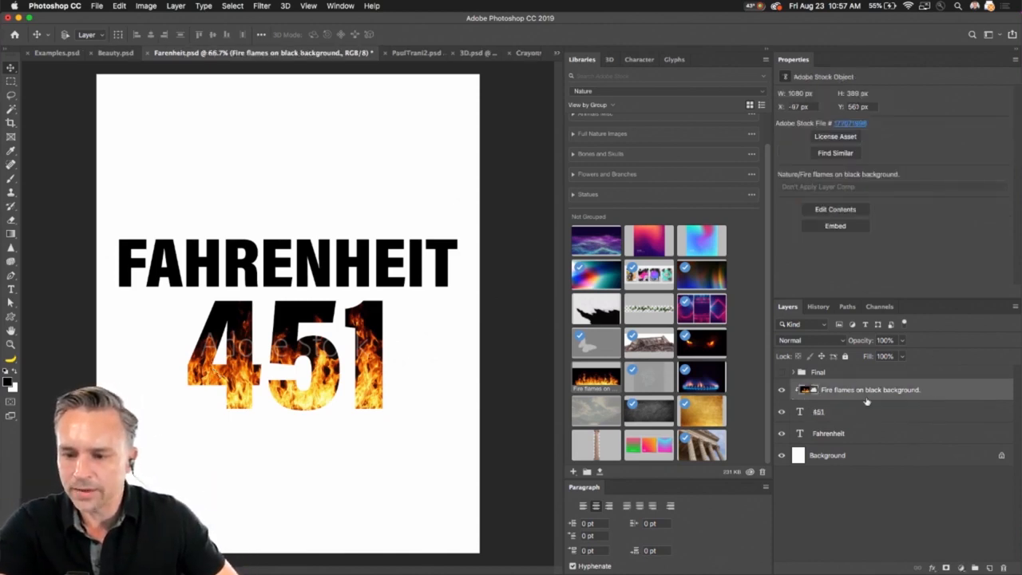
{"action": "left_click", "coordinate": [865, 435], "text": "shift"}
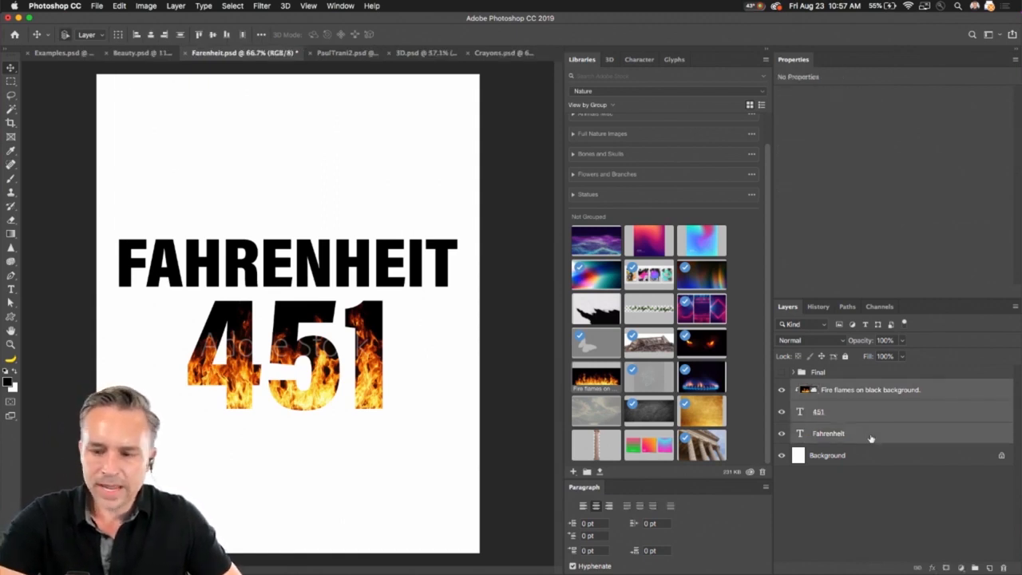
{"action": "key", "text": "super+g"}
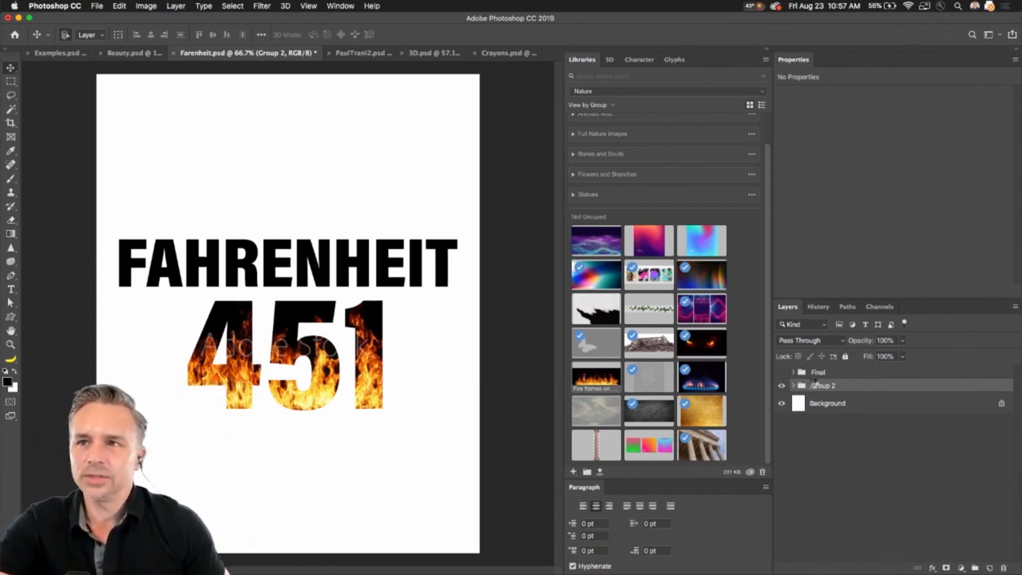
{"action": "key", "text": "super+j"}
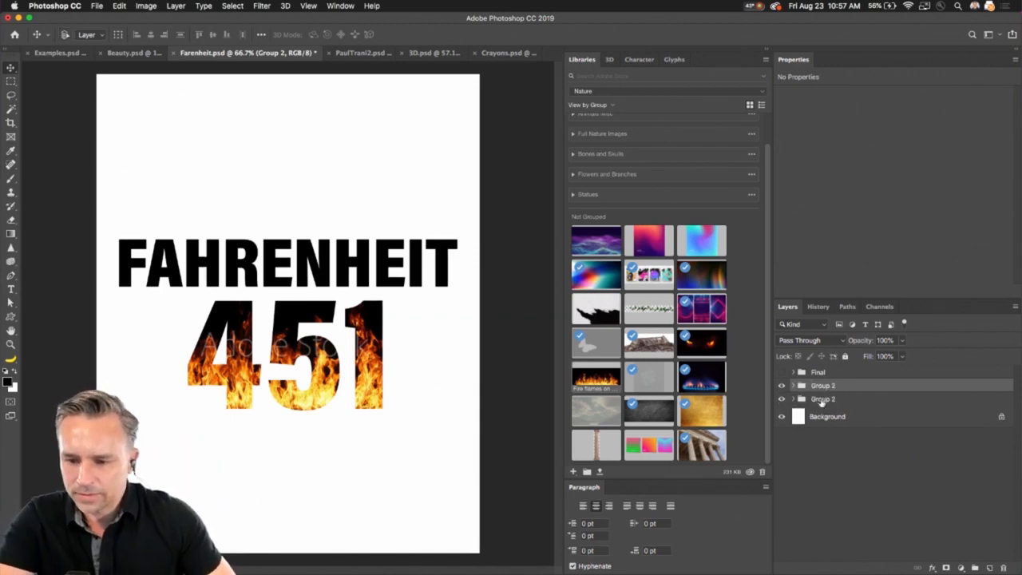
Step: Rename the lower group "Concept 1" and the upper copy "conecept 2"
{"action": "double_click", "coordinate": [822, 399]}
{"action": "type", "text": "Con"}
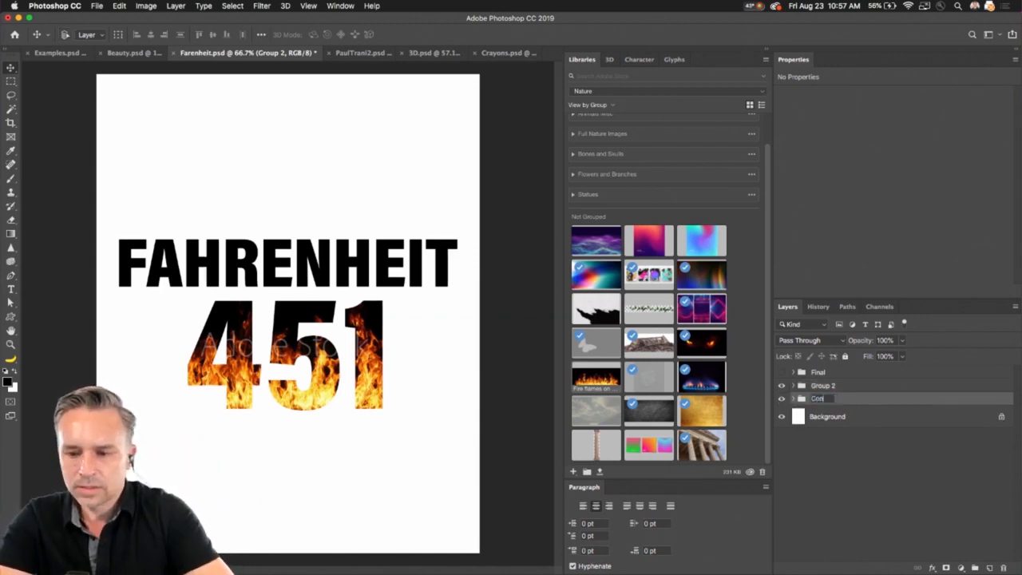
{"action": "type", "text": "cept 1"}
{"action": "key", "text": "Return"}
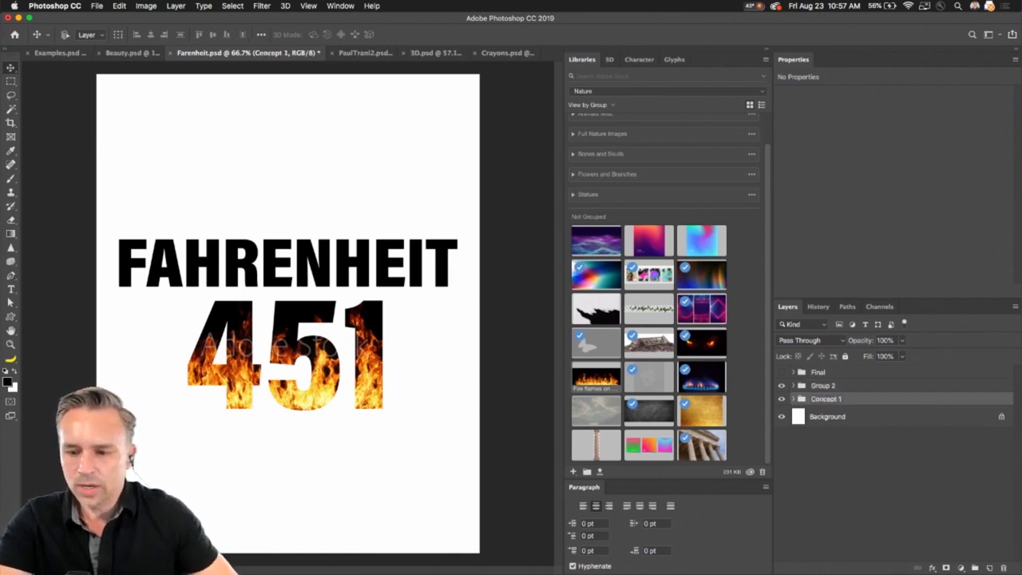
{"action": "double_click", "coordinate": [825, 386]}
{"action": "type", "text": "conecept 2"}
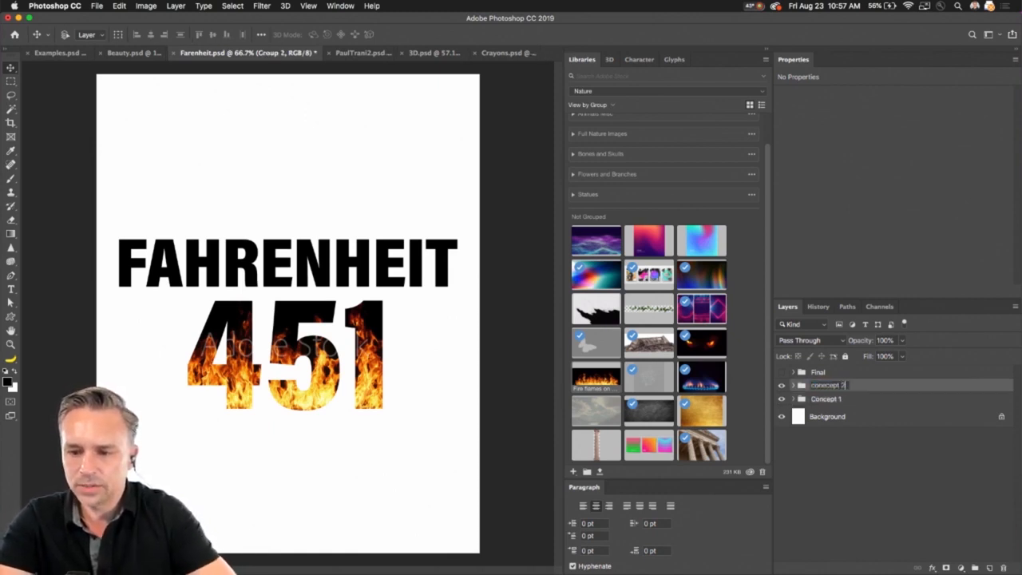
{"action": "key", "text": "Return"}
Step: Hide the Concept 1 group and delete the fire flames layer from the conecept 2 group
{"action": "left_click", "coordinate": [781, 400]}
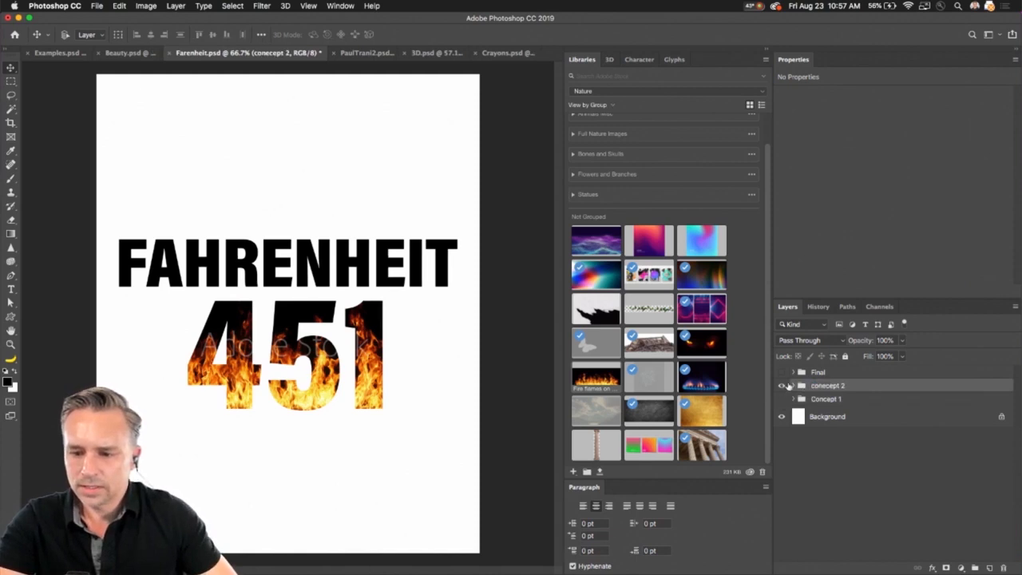
{"action": "left_click", "coordinate": [796, 385]}
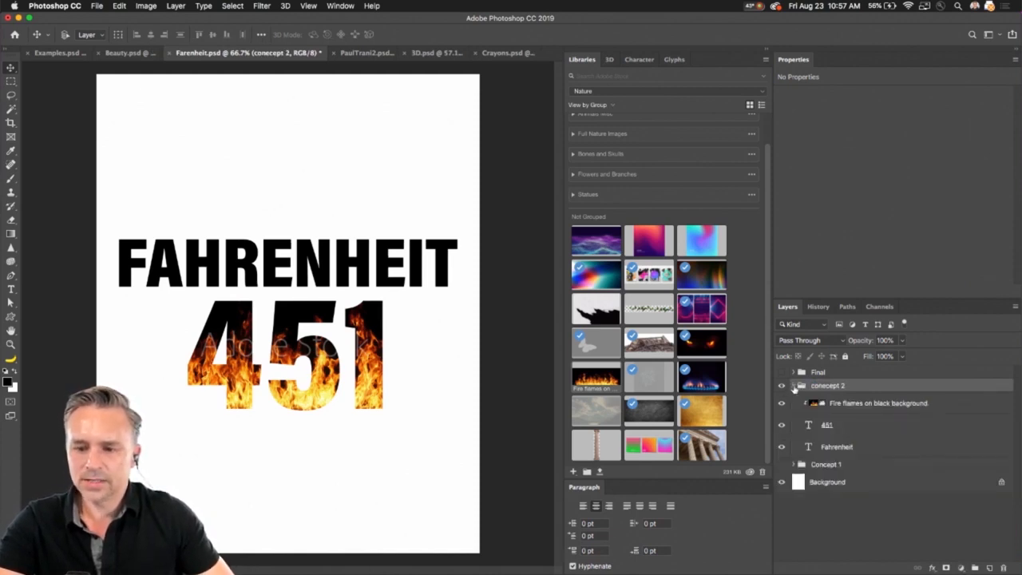
{"action": "left_click_drag", "start_coordinate": [846, 407], "coordinate": [1004, 568]}
Step: Collapse the properties and library areas to make more room for the layer list and canvas
{"action": "double_click", "coordinate": [834, 66]}
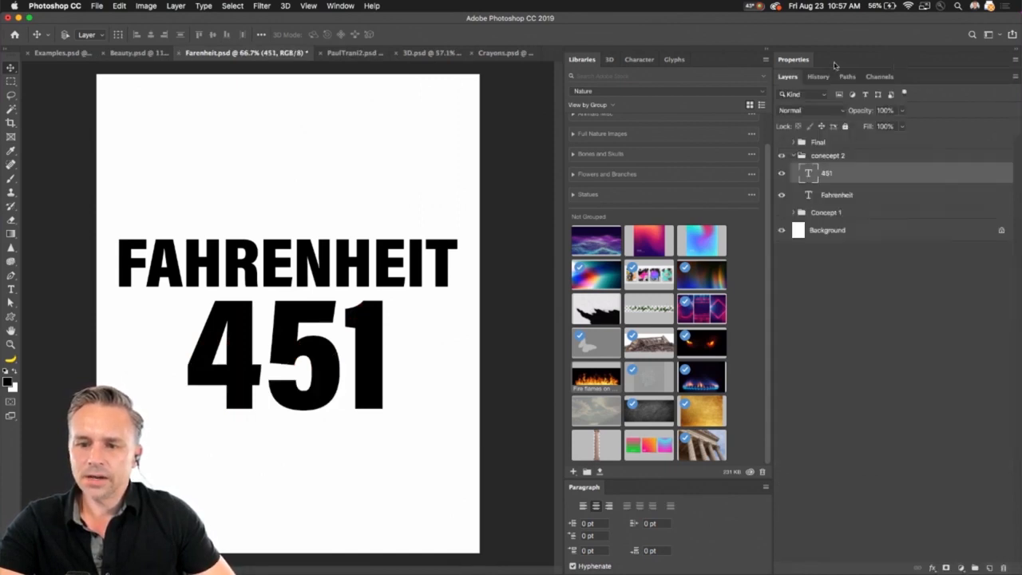
{"action": "left_click", "coordinate": [768, 51]}
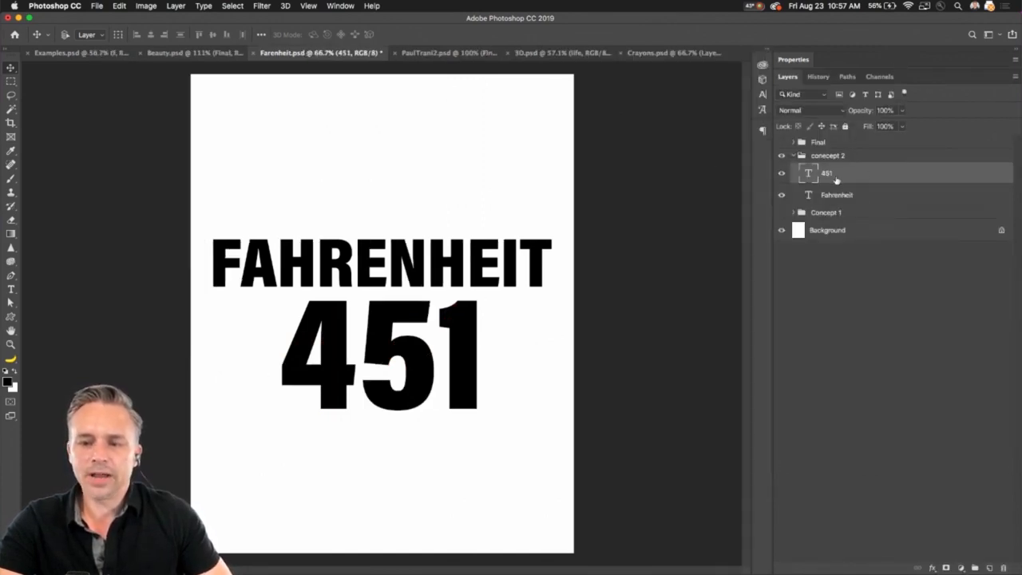
{"action": "left_click", "coordinate": [781, 195]}
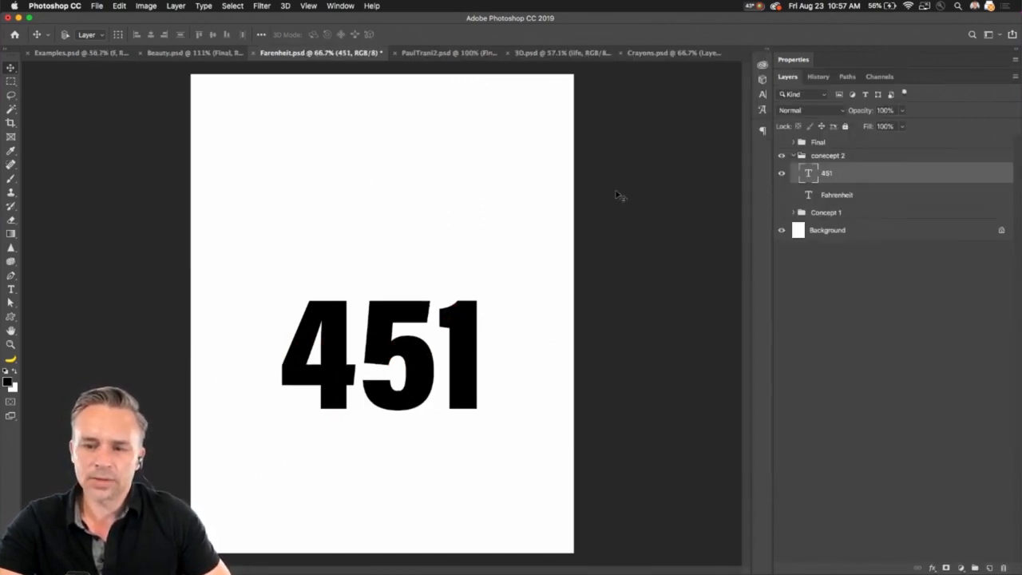
{"action": "left_click", "coordinate": [262, 7]}
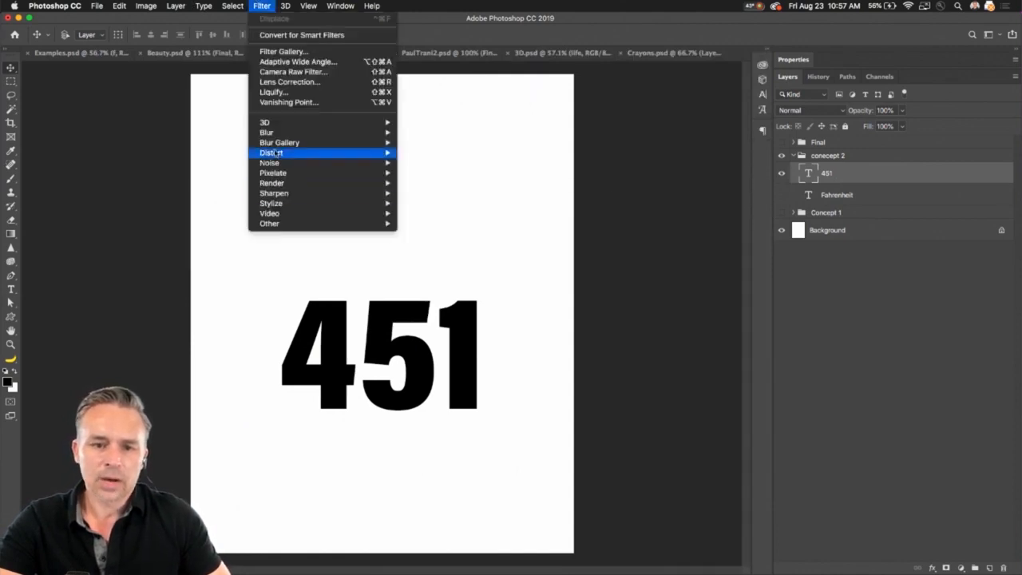
{"action": "mouse_move", "coordinate": [276, 152]}
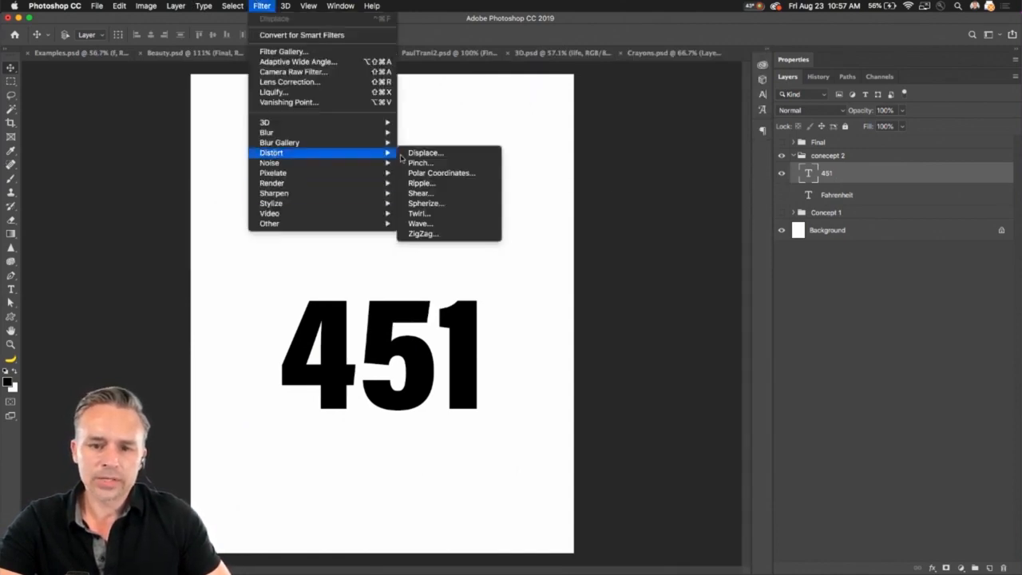
{"action": "left_click", "coordinate": [421, 223]}
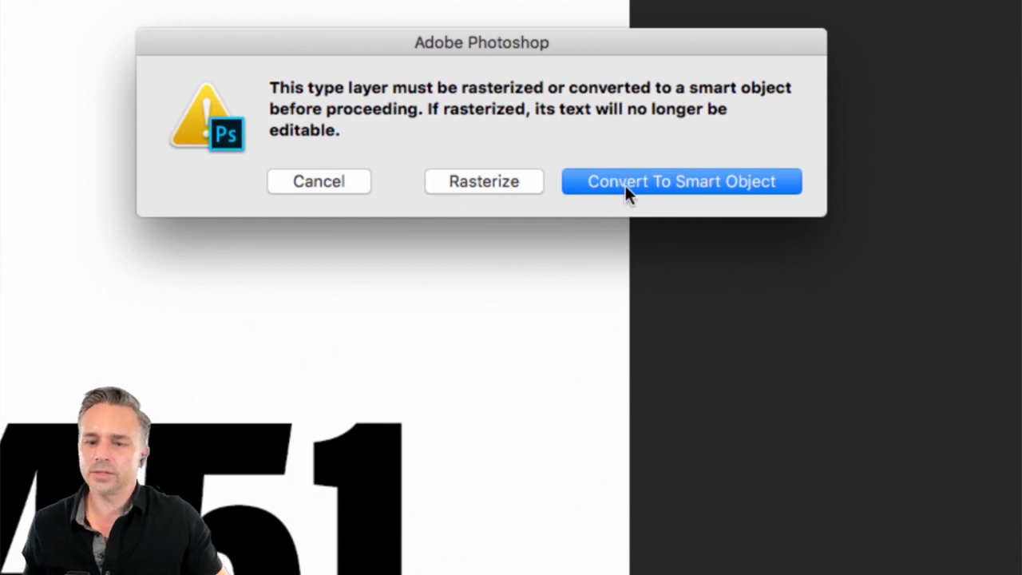
{"action": "left_click", "coordinate": [318, 182]}
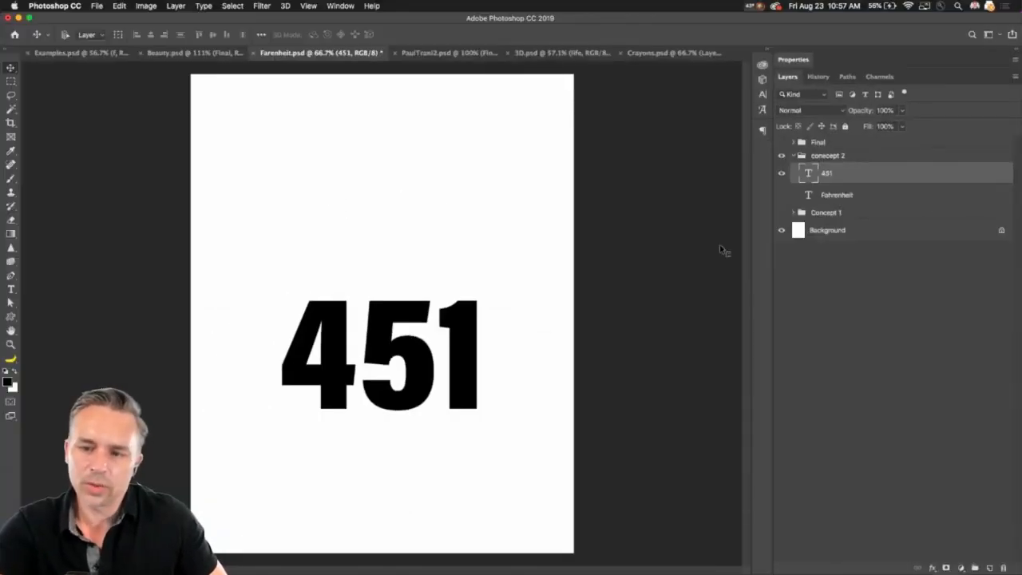
{"action": "left_click", "coordinate": [782, 195]}
Step: Convert the 451 and Fahrenheit text layers into a single smart object and move it slightly upward on the page
{"action": "left_click", "coordinate": [862, 201]}
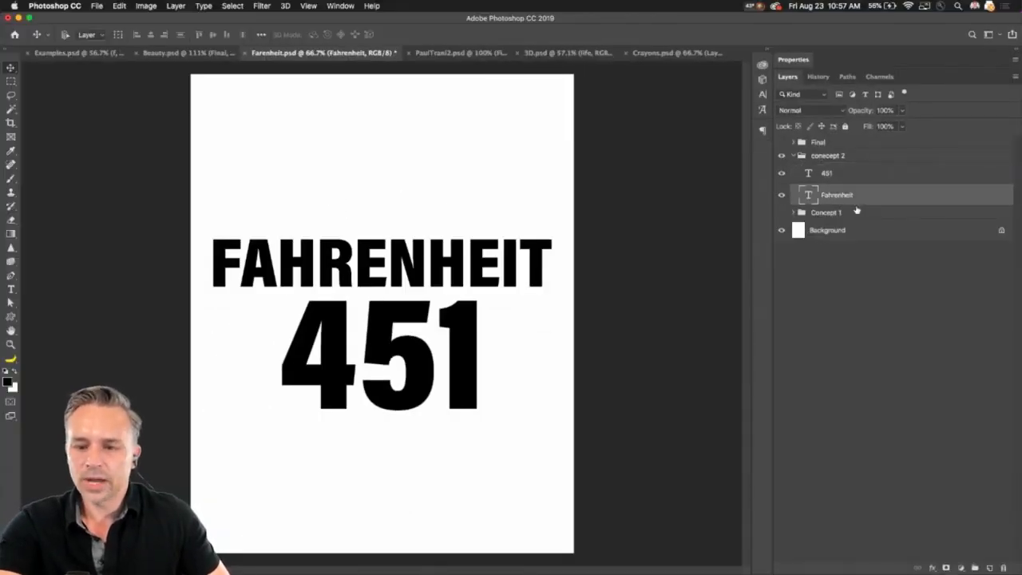
{"action": "left_click", "coordinate": [875, 176], "text": "shift"}
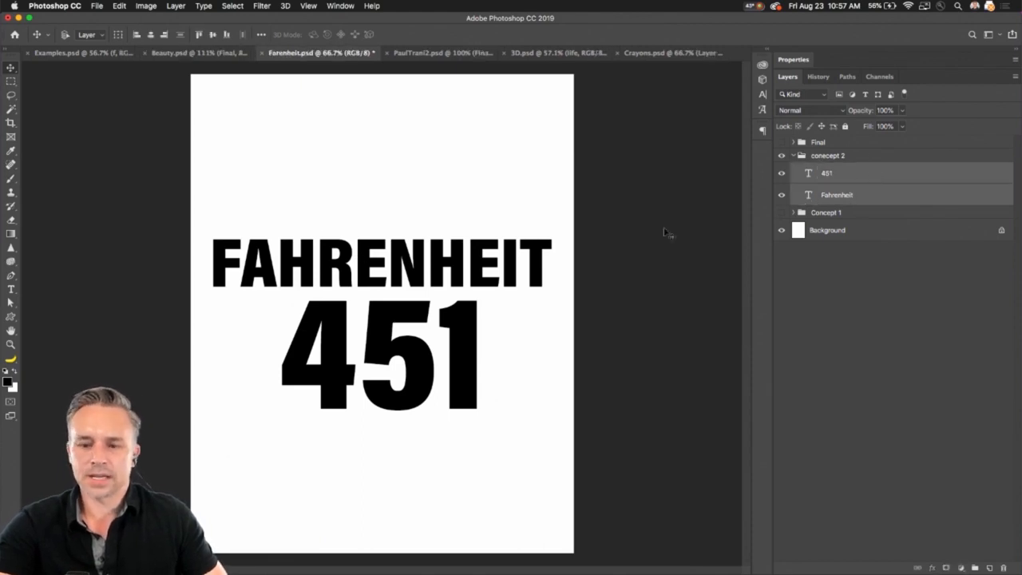
{"action": "right_click", "coordinate": [892, 174]}
{"action": "left_click", "coordinate": [786, 206]}
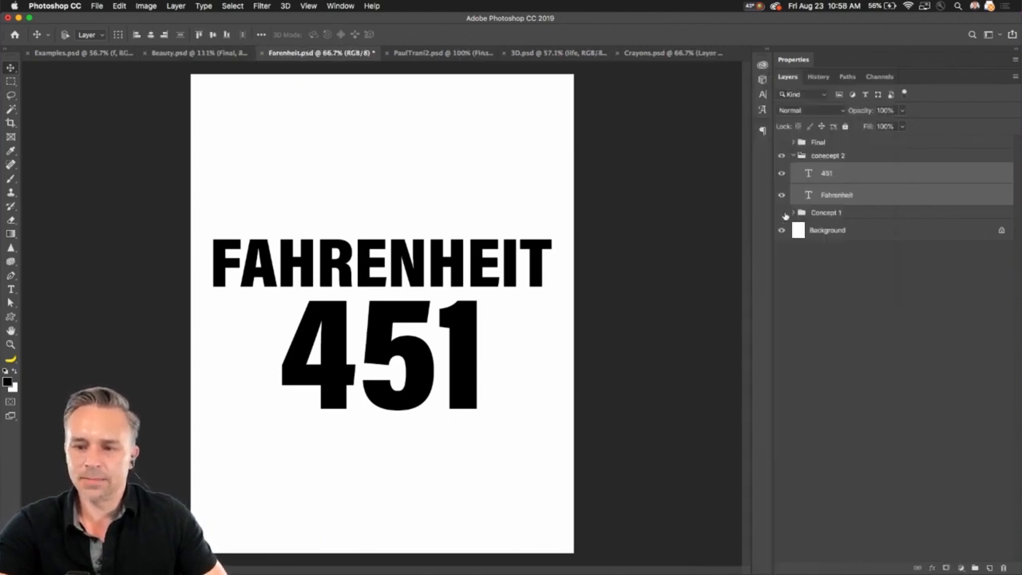
{"action": "right_click", "coordinate": [902, 170]}
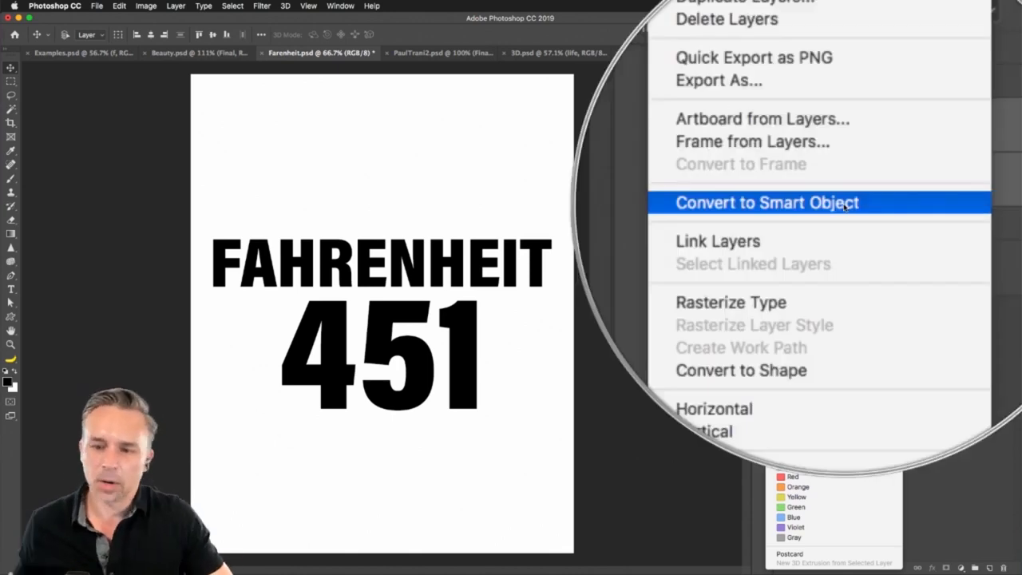
{"action": "left_click", "coordinate": [843, 202]}
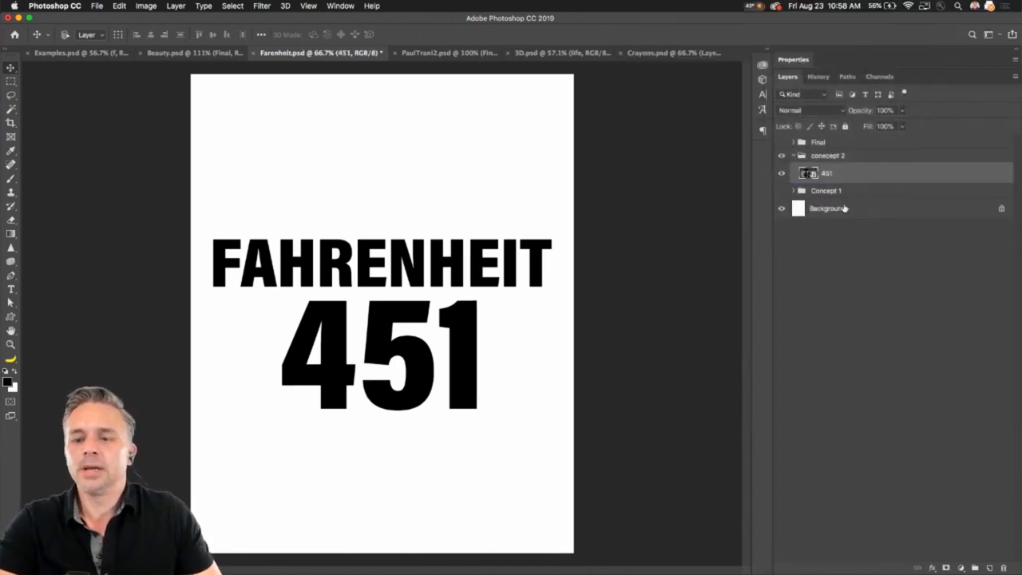
{"action": "mouse_move", "coordinate": [334, 281]}
{"action": "left_mouse_down"}
{"action": "mouse_move", "coordinate": [471, 196]}
{"action": "mouse_move", "coordinate": [359, 248]}
{"action": "mouse_move", "coordinate": [326, 284]}
{"action": "mouse_move", "coordinate": [338, 285]}
{"action": "left_mouse_up"}
Step: Open the 451 smart object's contents to view its document, and return to the Farenheit.psd poster
{"action": "double_click", "coordinate": [808, 174]}
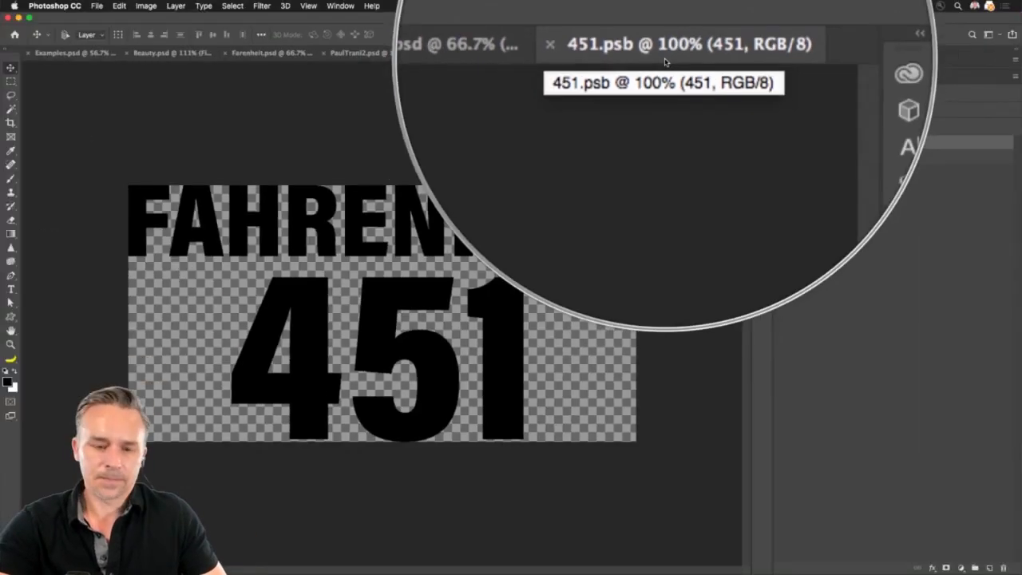
{"action": "left_click", "coordinate": [56, 55]}
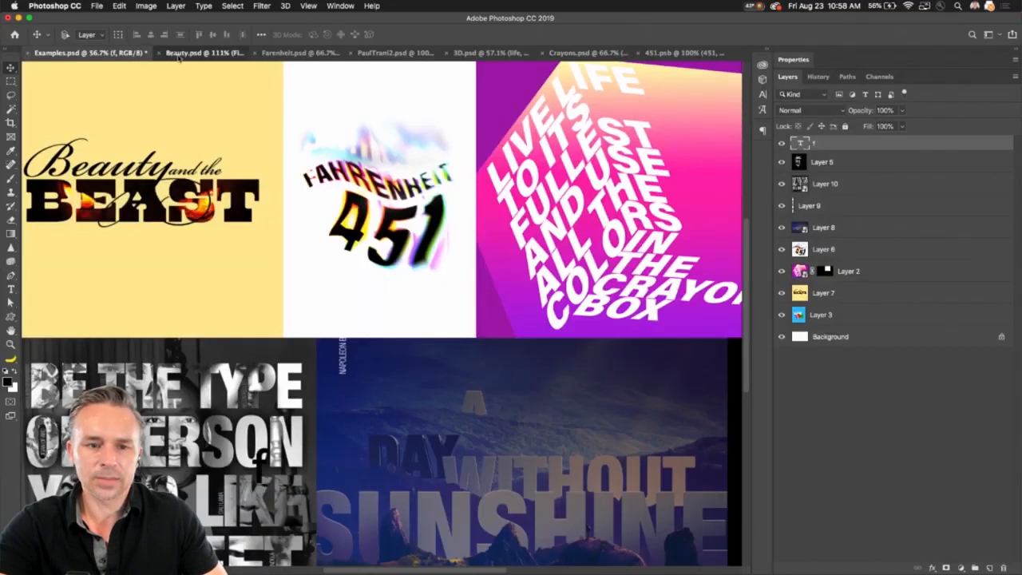
{"action": "left_click", "coordinate": [191, 54]}
{"action": "left_click", "coordinate": [295, 54]}
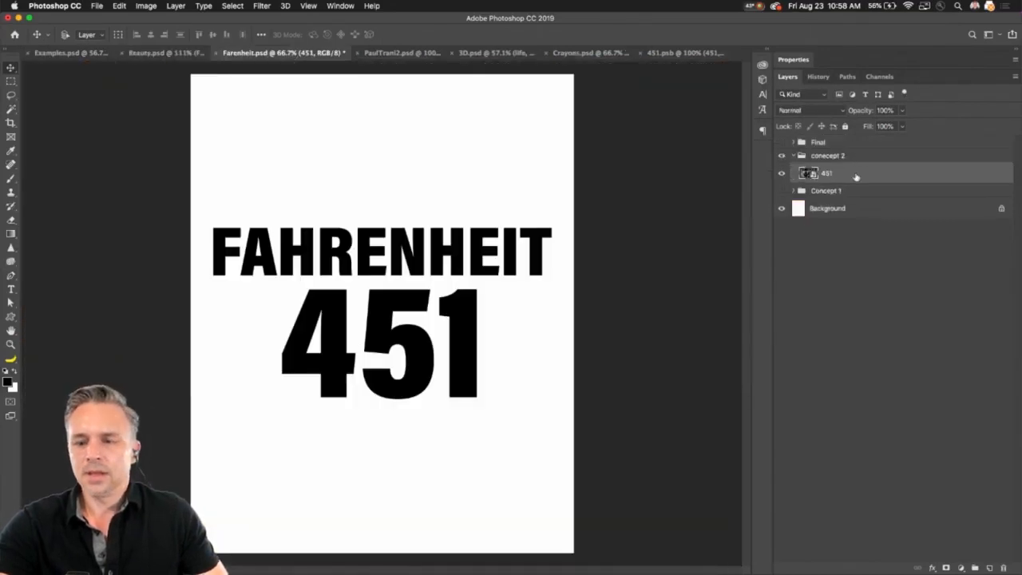
Step: Set up a Wave distortion for the 451 smart object with a wavelength minimum of 167 and maximum of 433
{"action": "left_click", "coordinate": [260, 5]}
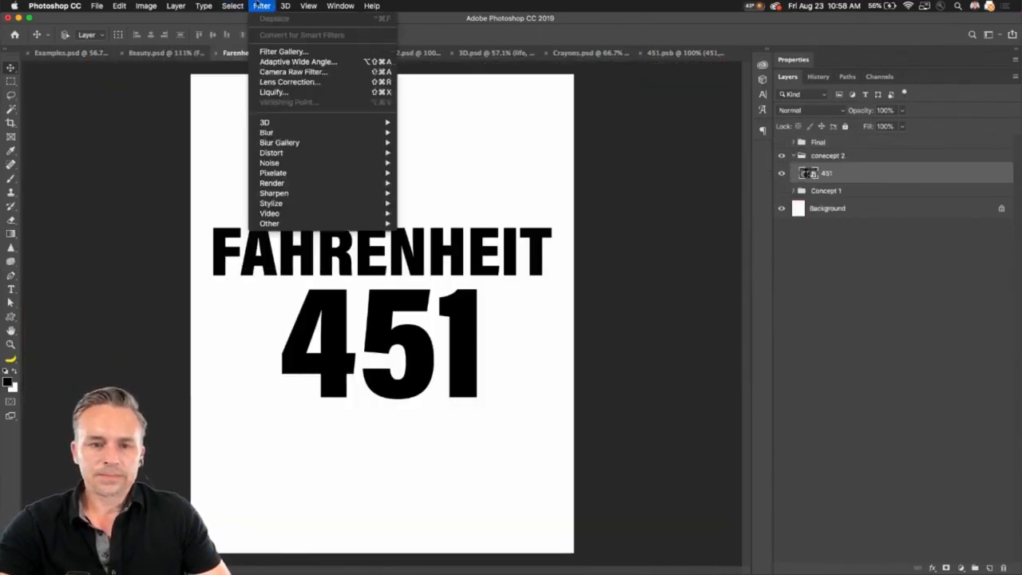
{"action": "mouse_move", "coordinate": [265, 153]}
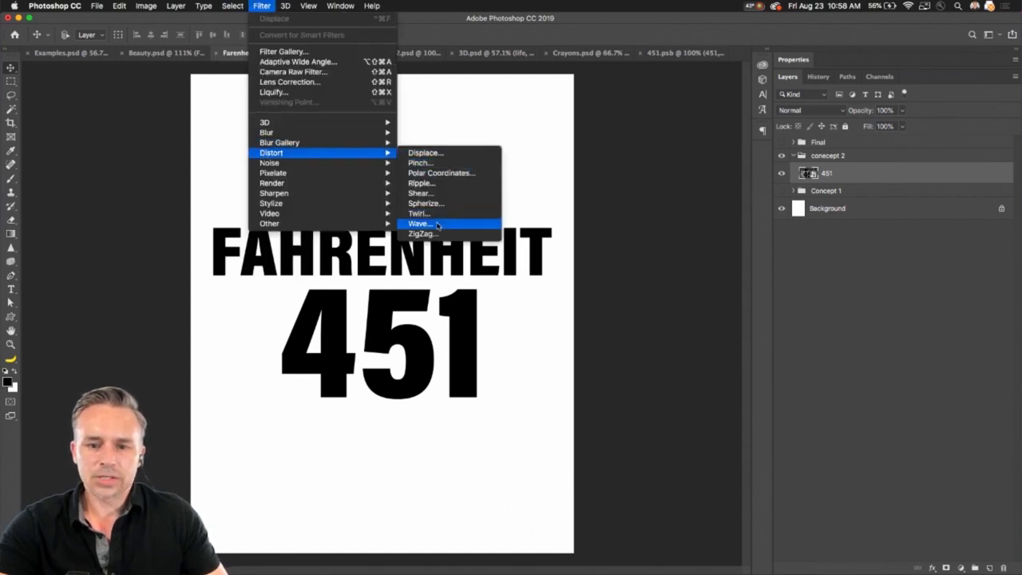
{"action": "left_click", "coordinate": [437, 225]}
{"action": "mouse_move", "coordinate": [532, 200]}
{"action": "left_mouse_down"}
{"action": "mouse_move", "coordinate": [624, 161]}
{"action": "mouse_move", "coordinate": [706, 148]}
{"action": "mouse_move", "coordinate": [591, 184]}
{"action": "left_mouse_up"}
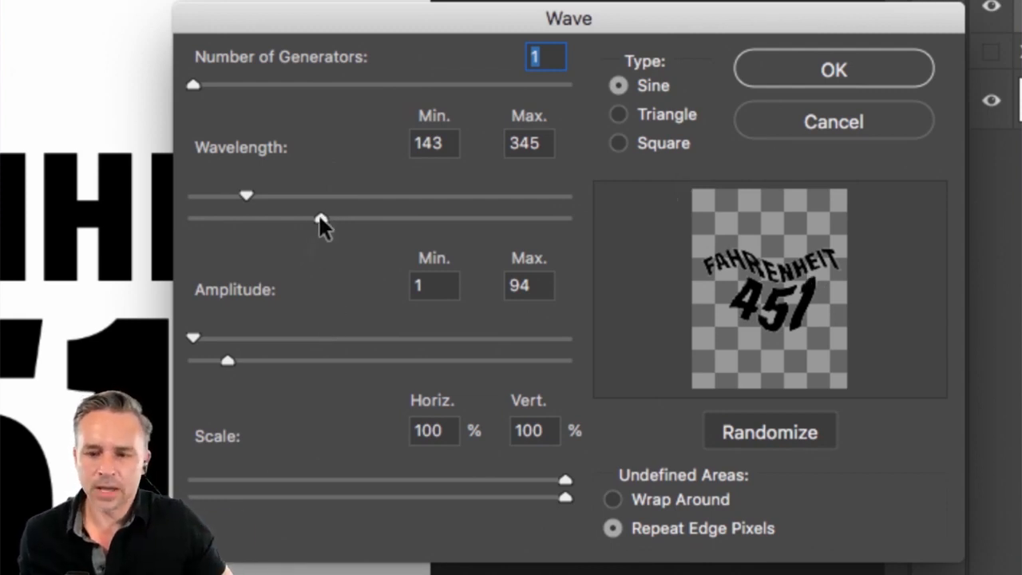
{"action": "mouse_move", "coordinate": [320, 220]}
{"action": "left_mouse_down"}
{"action": "mouse_move", "coordinate": [287, 215]}
{"action": "mouse_move", "coordinate": [316, 218]}
{"action": "left_mouse_up"}
{"action": "mouse_move", "coordinate": [242, 197]}
{"action": "left_mouse_down"}
{"action": "mouse_move", "coordinate": [281, 198]}
{"action": "mouse_move", "coordinate": [257, 195]}
{"action": "left_mouse_up"}
{"action": "mouse_move", "coordinate": [320, 212]}
{"action": "left_mouse_down"}
{"action": "mouse_move", "coordinate": [302, 211]}
{"action": "mouse_move", "coordinate": [325, 214]}
{"action": "left_mouse_up"}
{"action": "left_click_drag", "start_coordinate": [258, 195], "coordinate": [331, 213]}
{"action": "mouse_move", "coordinate": [260, 197]}
{"action": "left_mouse_down"}
{"action": "mouse_move", "coordinate": [295, 193]}
{"action": "mouse_move", "coordinate": [255, 195]}
{"action": "left_mouse_up"}
{"action": "left_click_drag", "start_coordinate": [330, 213], "coordinate": [262, 220]}
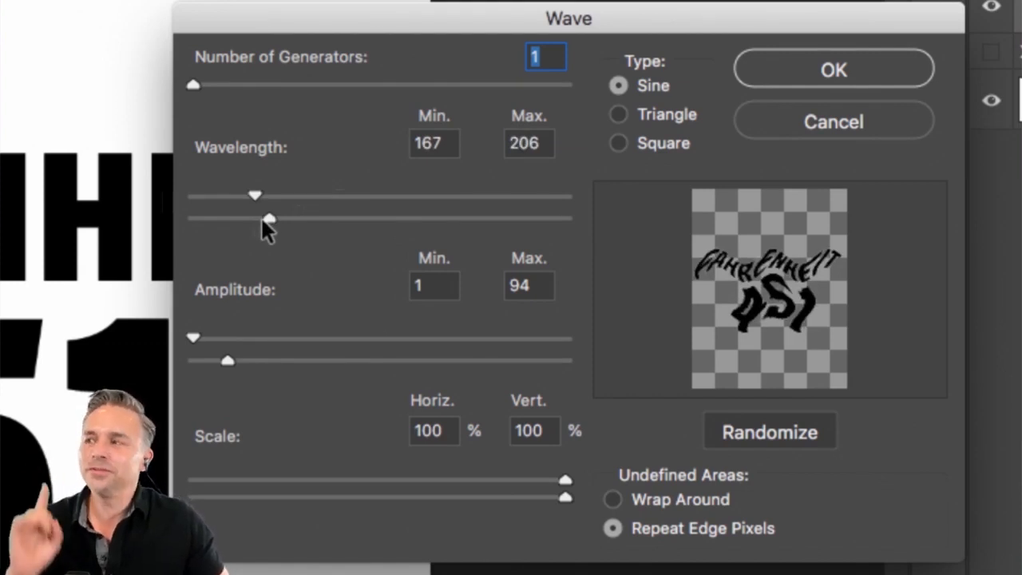
{"action": "left_click_drag", "start_coordinate": [262, 219], "coordinate": [347, 218]}
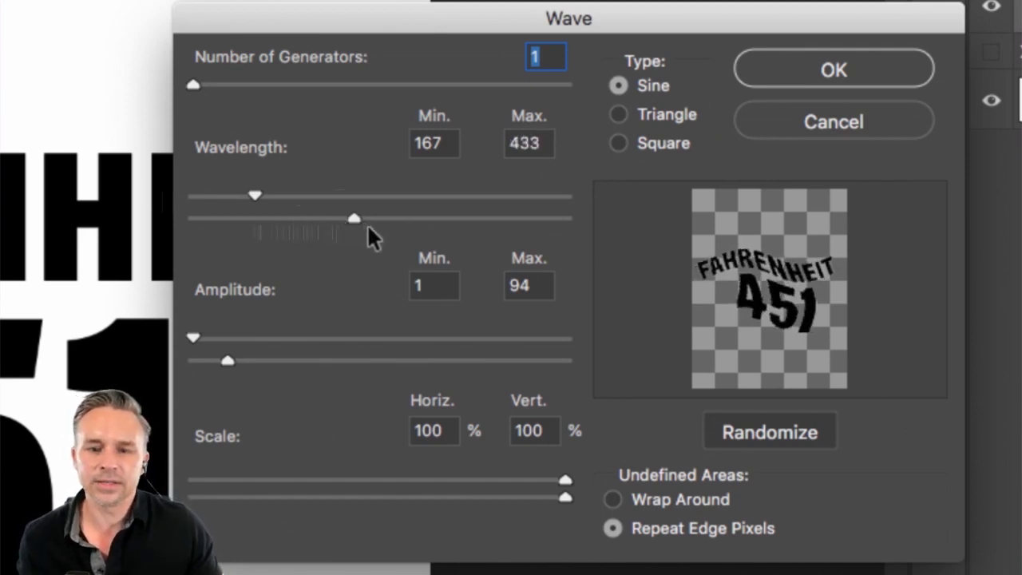
Step: Try 999 wave generators, return the number of generators to 1, and apply the Wave filter
{"action": "left_click_drag", "start_coordinate": [193, 83], "coordinate": [570, 83]}
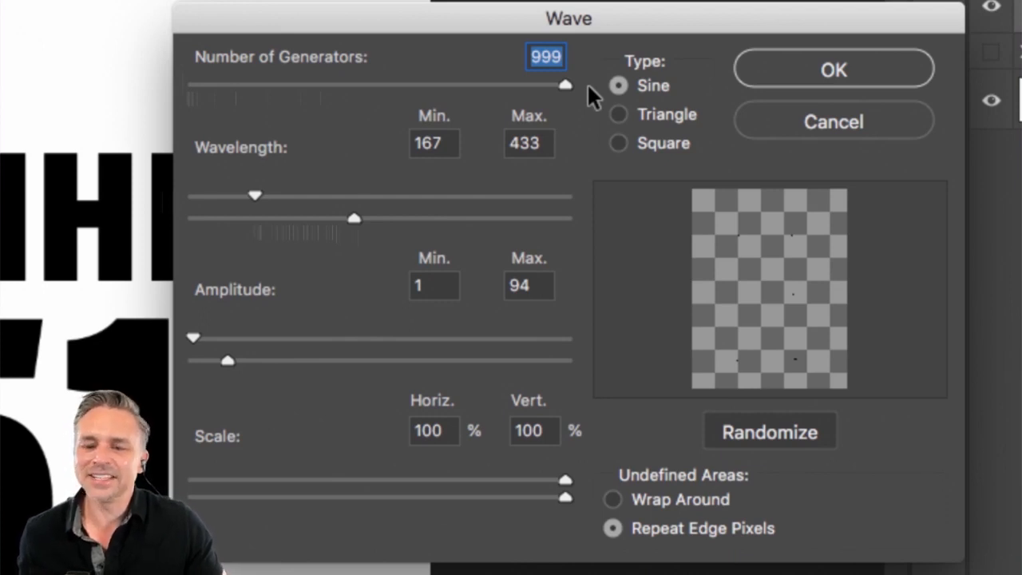
{"action": "mouse_move", "coordinate": [587, 82]}
{"action": "left_mouse_down"}
{"action": "mouse_move", "coordinate": [533, 87]}
{"action": "mouse_move", "coordinate": [570, 87]}
{"action": "left_mouse_up"}
{"action": "left_click_drag", "start_coordinate": [185, 101], "coordinate": [153, 102]}
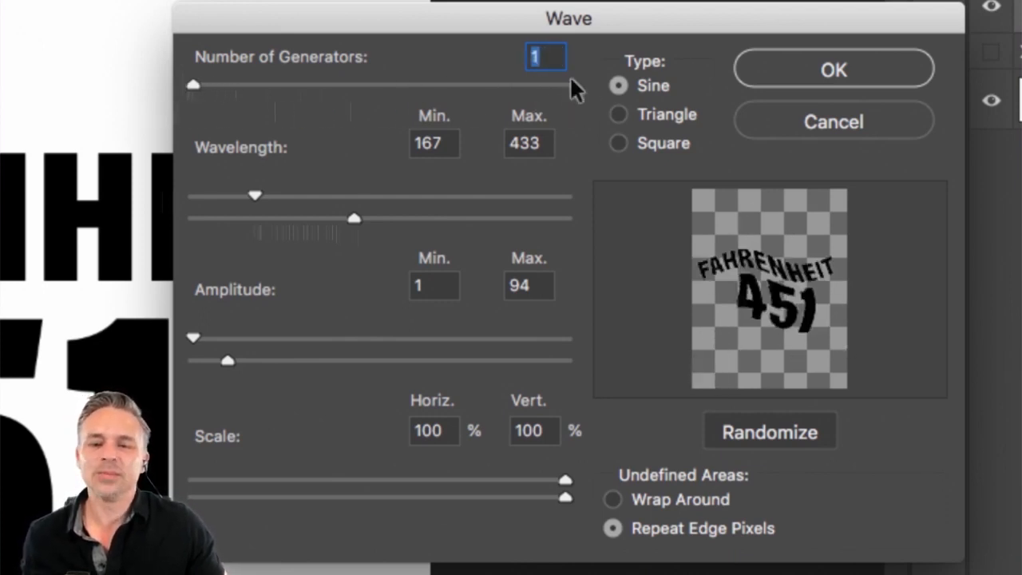
{"action": "left_click", "coordinate": [822, 69]}
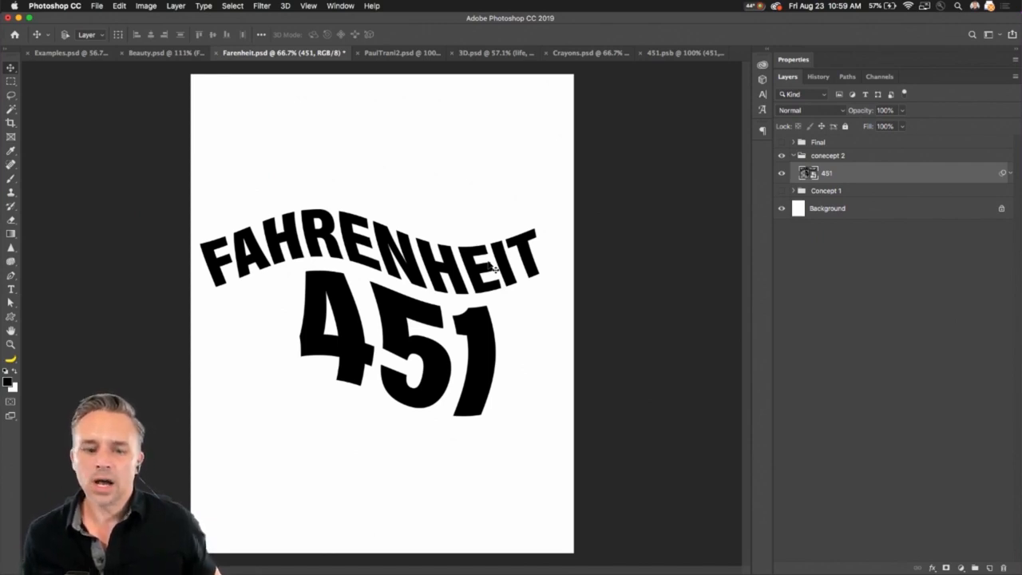
Step: Check the smart filter list under the 451 layer and duplicate the layer within the conecept 2 group
{"action": "left_click", "coordinate": [1009, 174]}
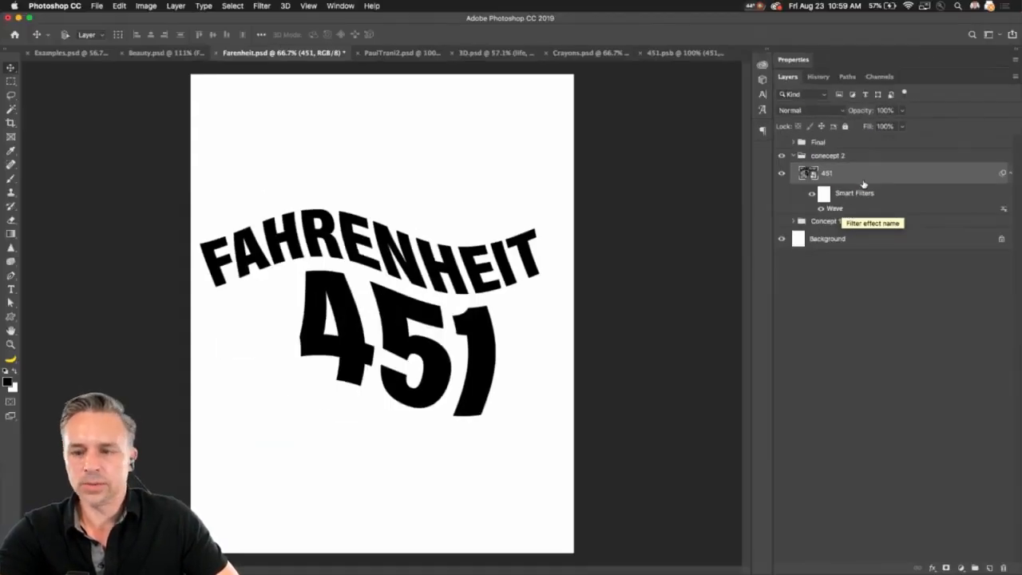
{"action": "left_click", "coordinate": [1009, 174]}
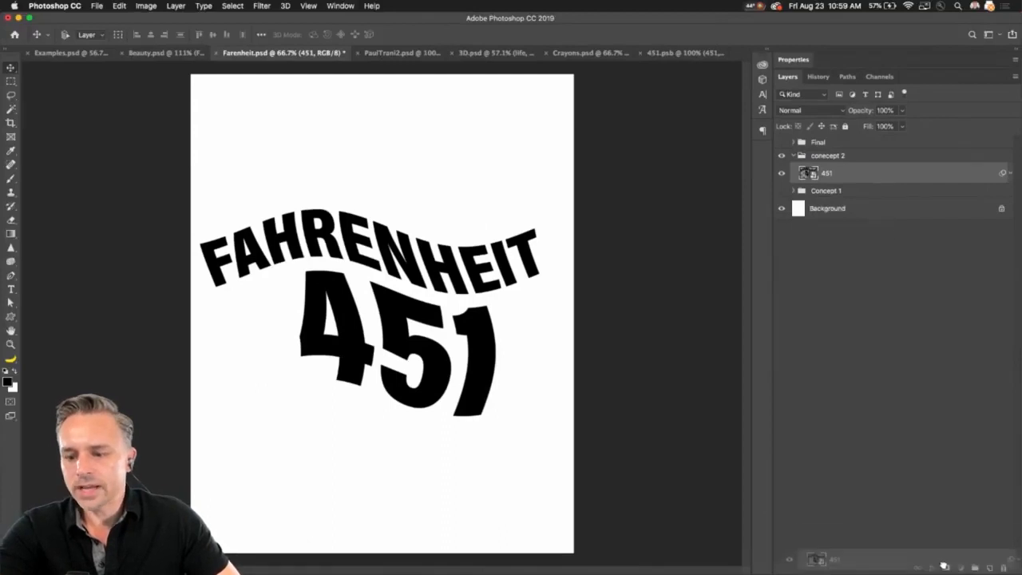
{"action": "key", "text": "super+j"}
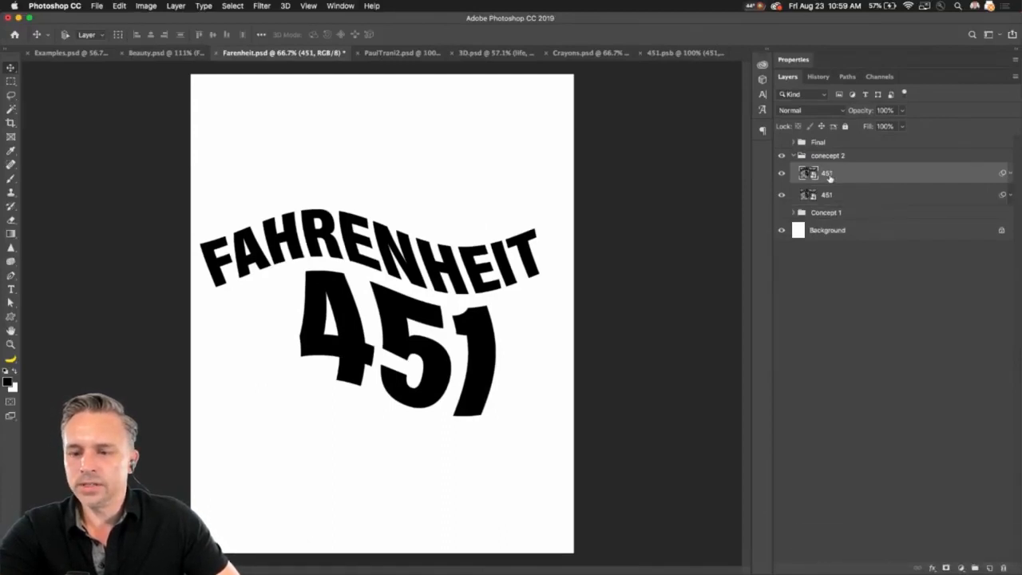
Step: Give the upper 451 copy a yellow Color Overlay (#fcff00) and place it beneath the black 451 layer
{"action": "double_click", "coordinate": [951, 172]}
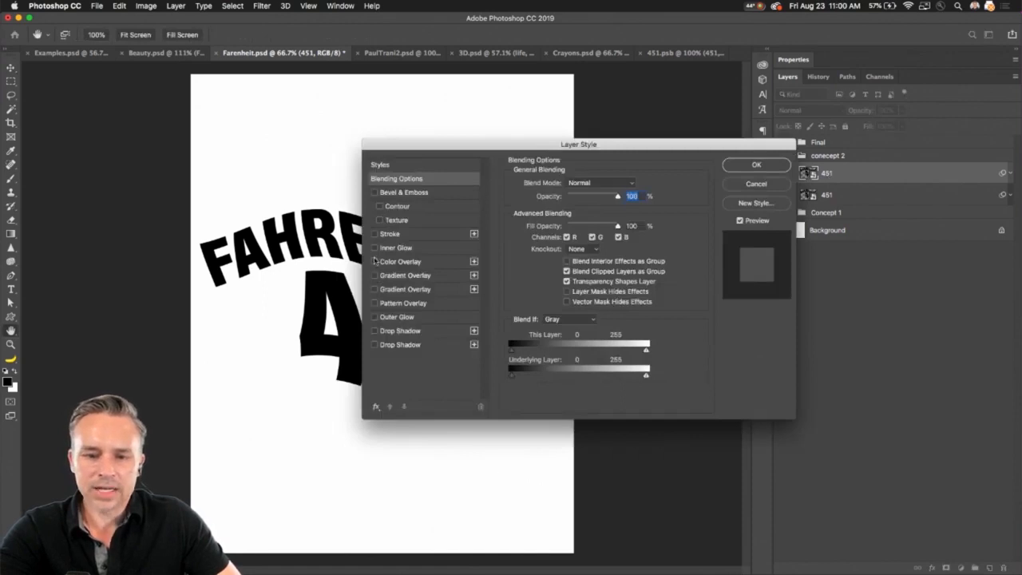
{"action": "left_click", "coordinate": [374, 262]}
{"action": "left_click", "coordinate": [399, 261]}
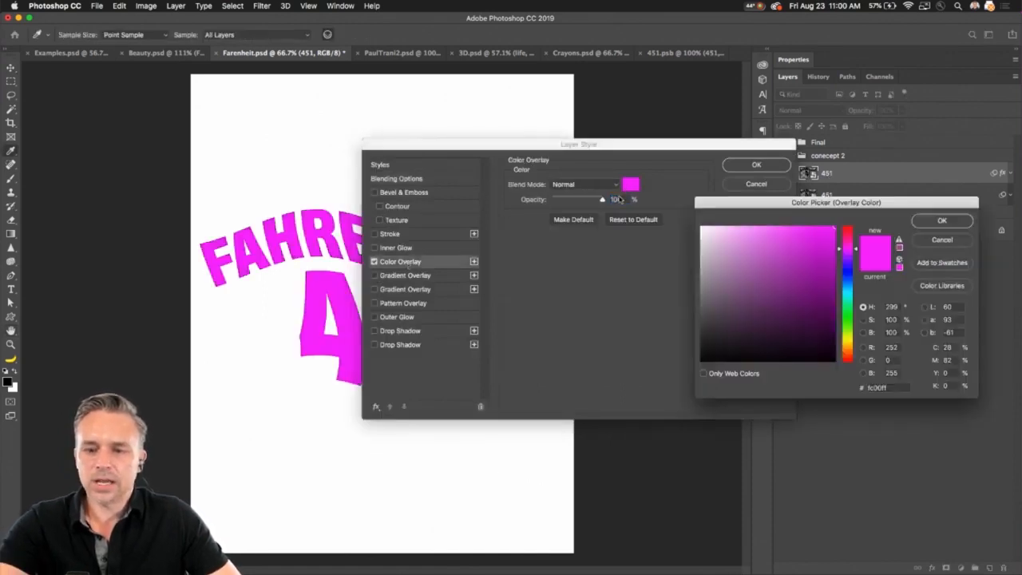
{"action": "left_click", "coordinate": [628, 188]}
{"action": "left_click", "coordinate": [844, 337]}
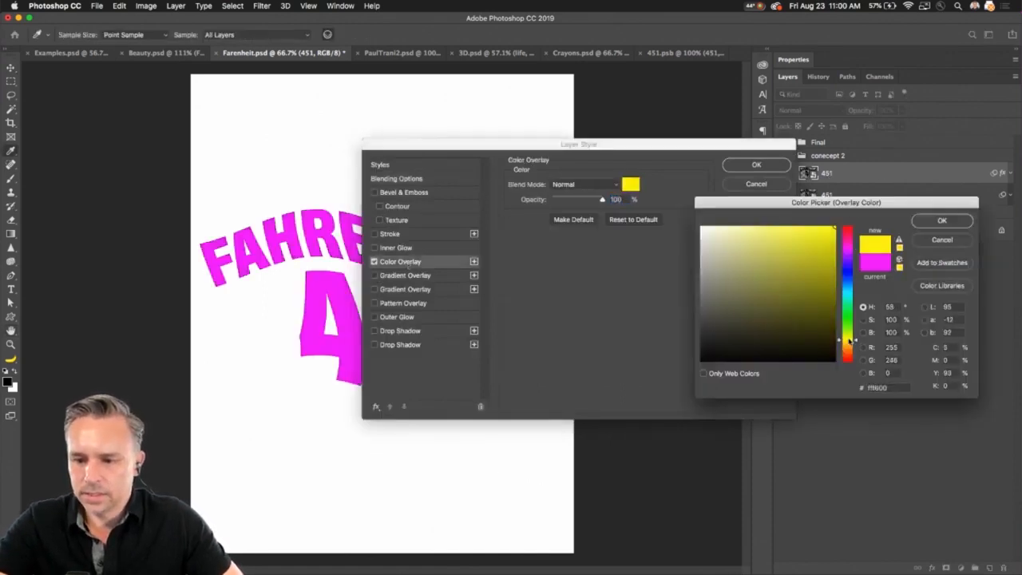
{"action": "left_click", "coordinate": [928, 221]}
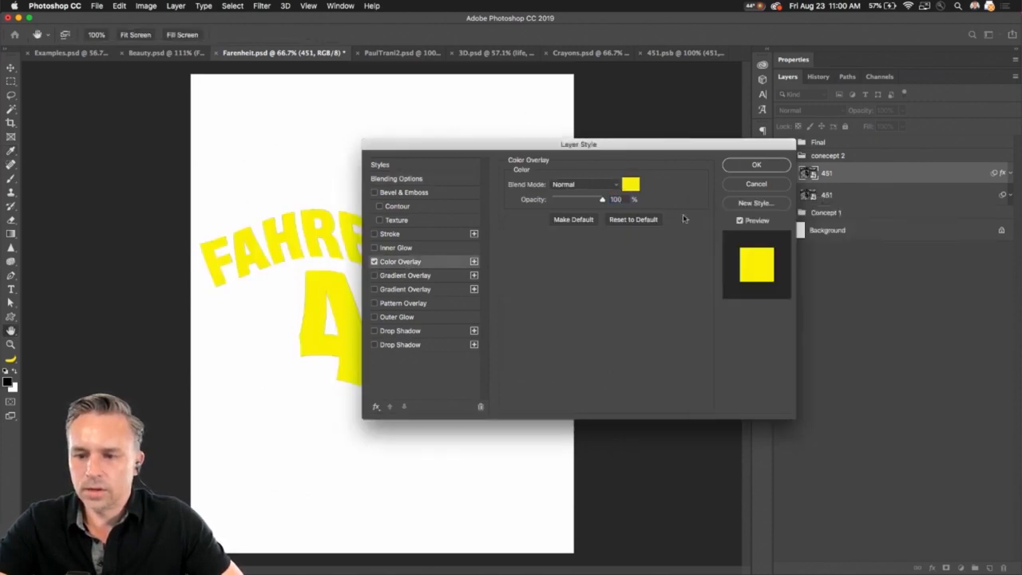
{"action": "left_click", "coordinate": [768, 165]}
{"action": "left_click_drag", "start_coordinate": [851, 198], "coordinate": [855, 201]}
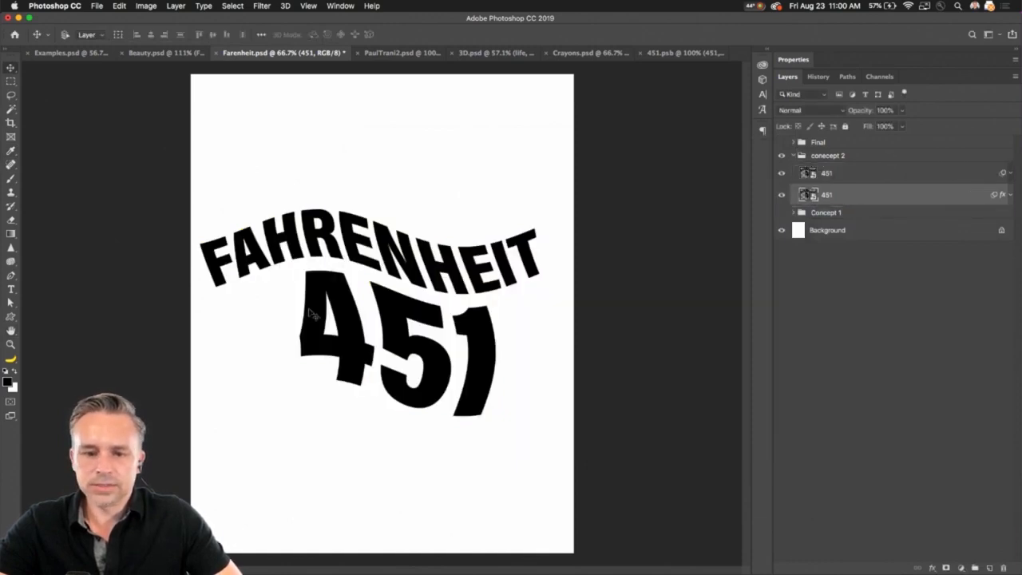
Step: Edit the yellow 451 layer's Wave smart filter to a wavelength minimum of 424 and maximum of 499
{"action": "left_click", "coordinate": [1007, 198]}
{"action": "double_click", "coordinate": [835, 251]}
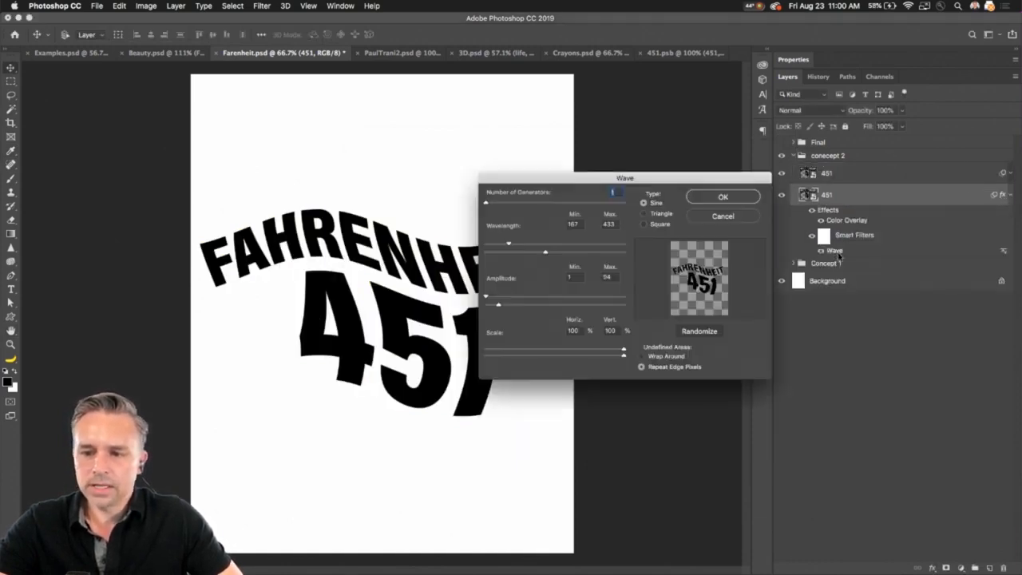
{"action": "left_click_drag", "start_coordinate": [510, 246], "coordinate": [549, 248]}
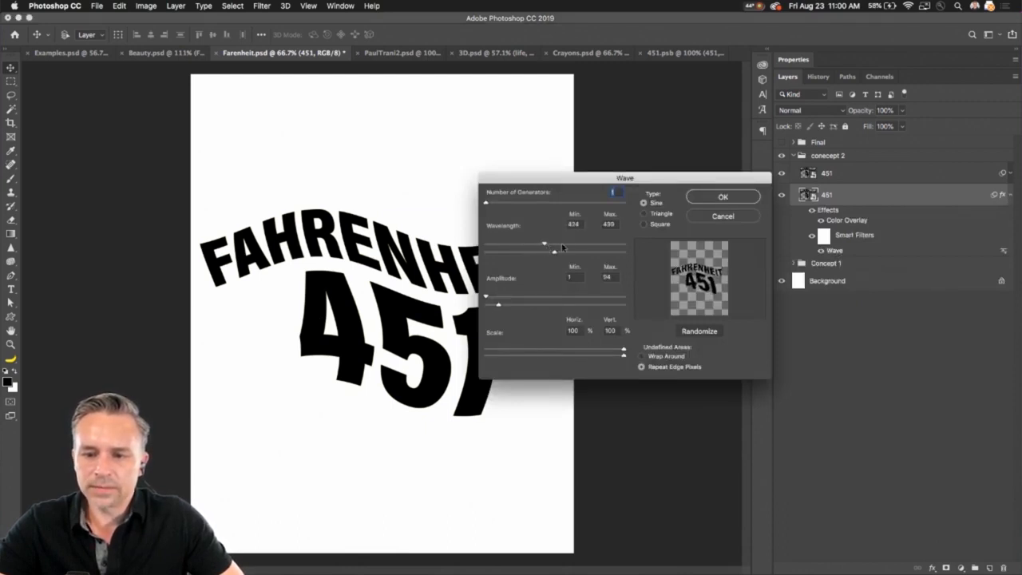
{"action": "left_click", "coordinate": [722, 197]}
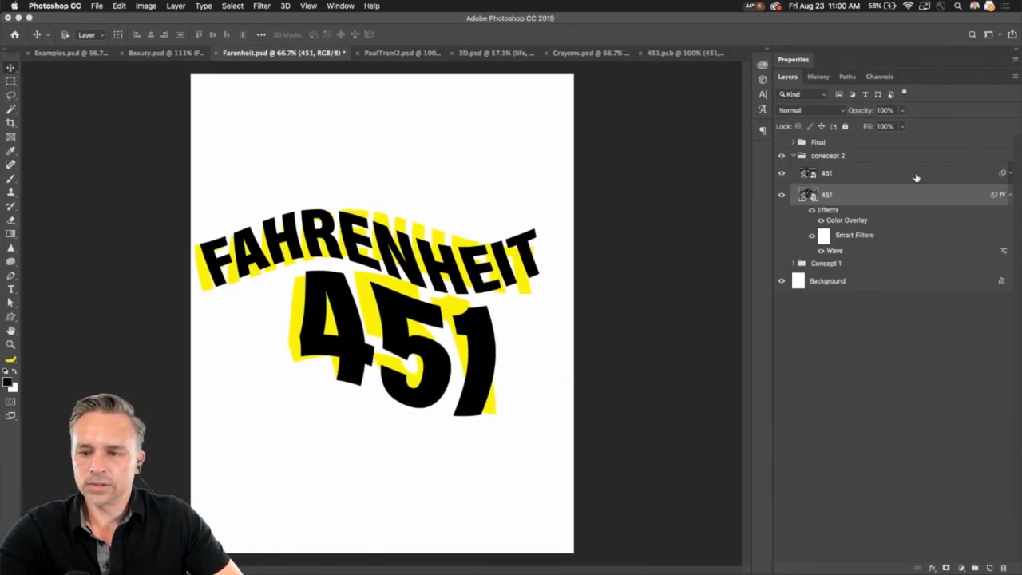
Step: Duplicate the yellow 451 layer and change the upper copy's Color Overlay to red
{"action": "left_click_drag", "start_coordinate": [860, 194], "coordinate": [904, 419]}
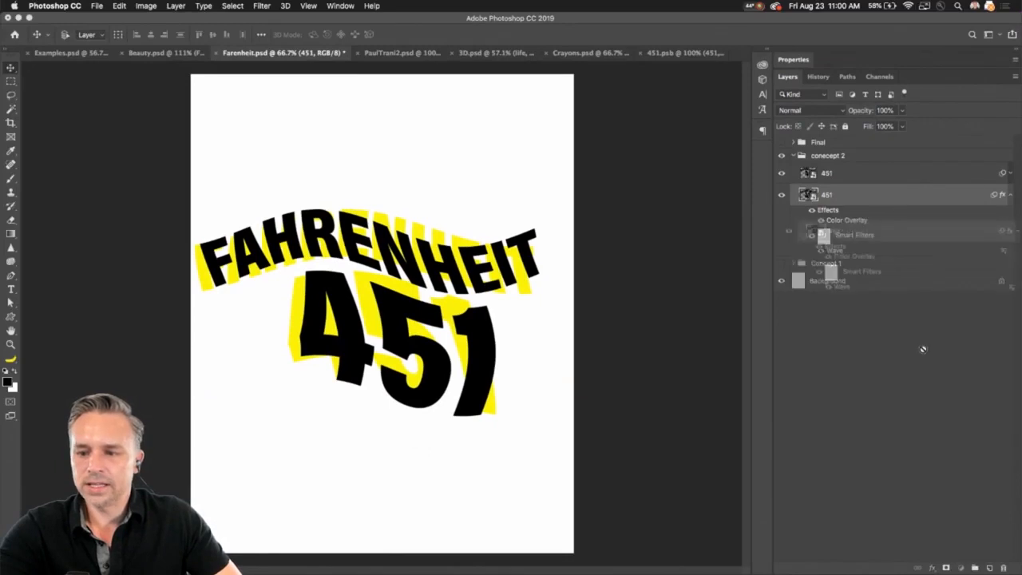
{"action": "left_click_drag", "start_coordinate": [923, 348], "coordinate": [988, 566]}
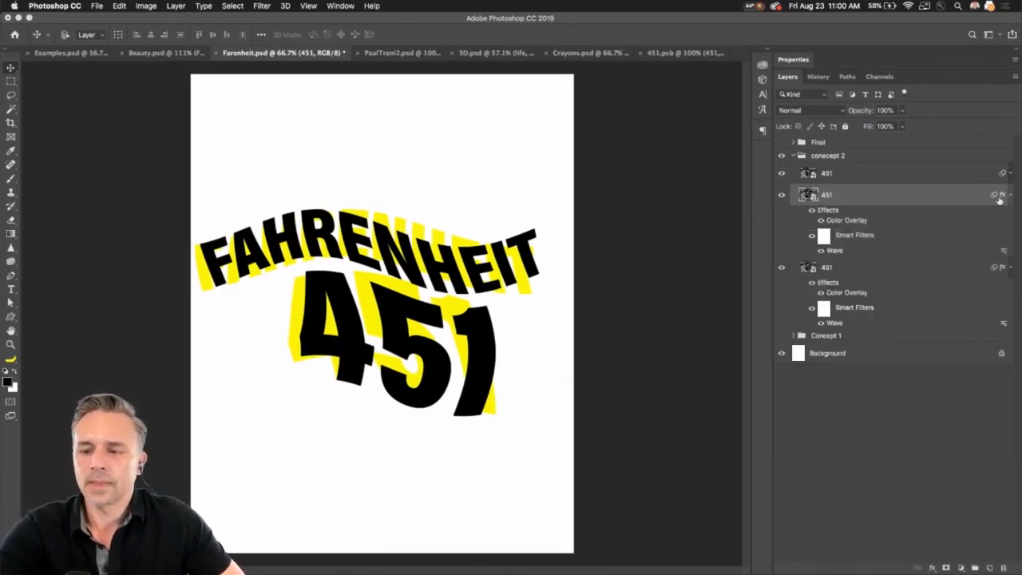
{"action": "double_click", "coordinate": [845, 221]}
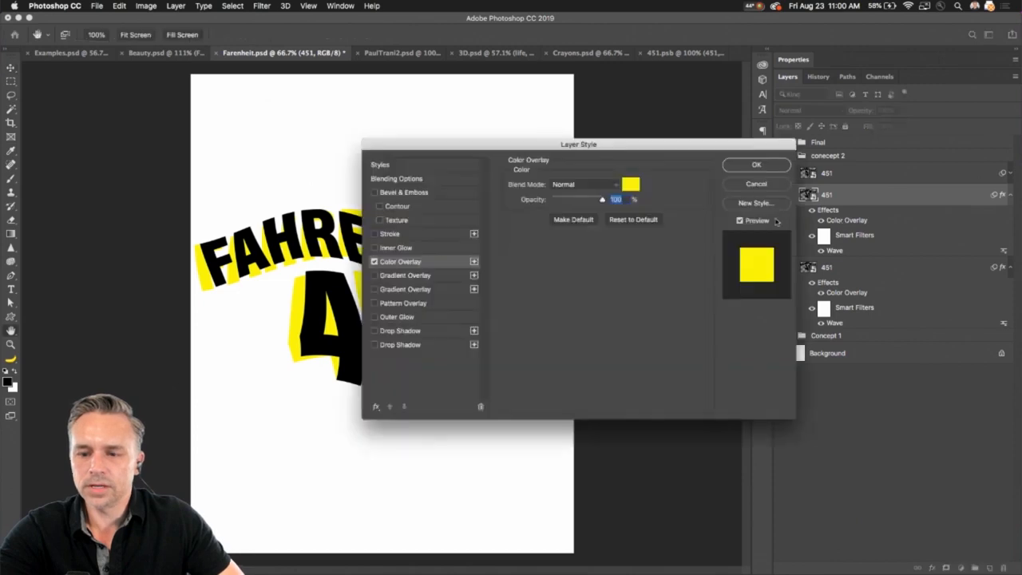
{"action": "left_click", "coordinate": [631, 185]}
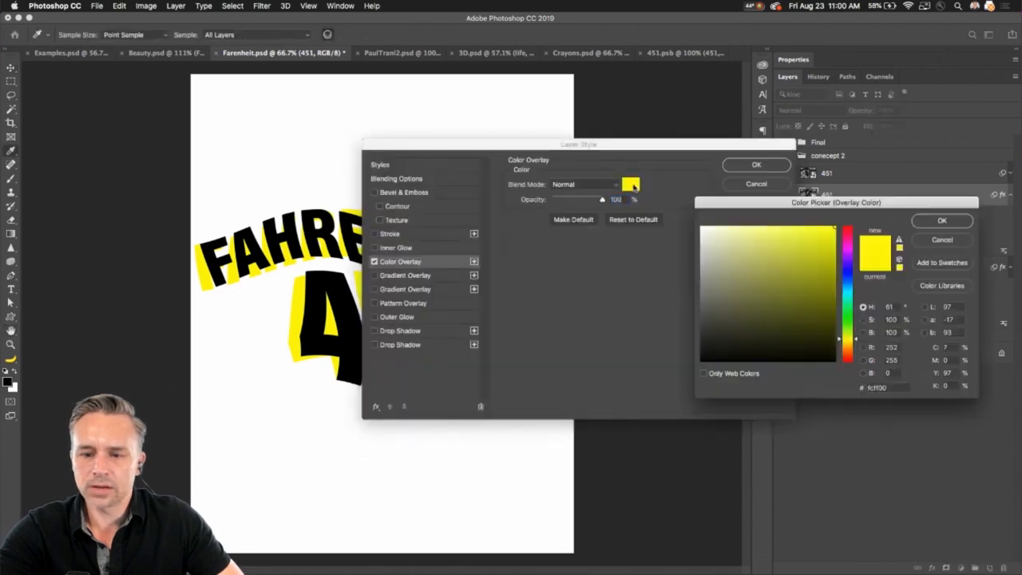
{"action": "left_click", "coordinate": [848, 231]}
{"action": "left_click", "coordinate": [942, 220]}
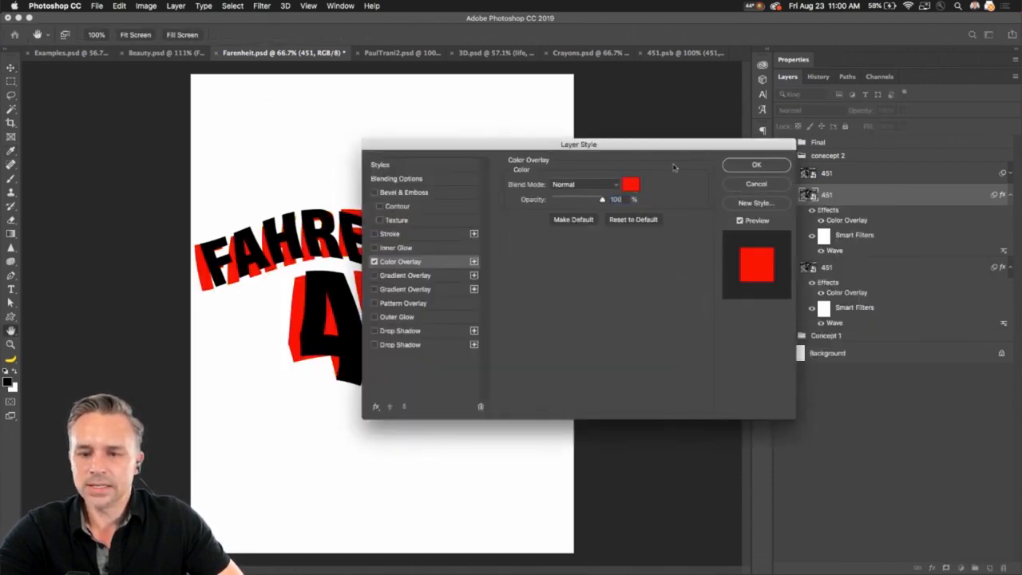
{"action": "left_click", "coordinate": [756, 166]}
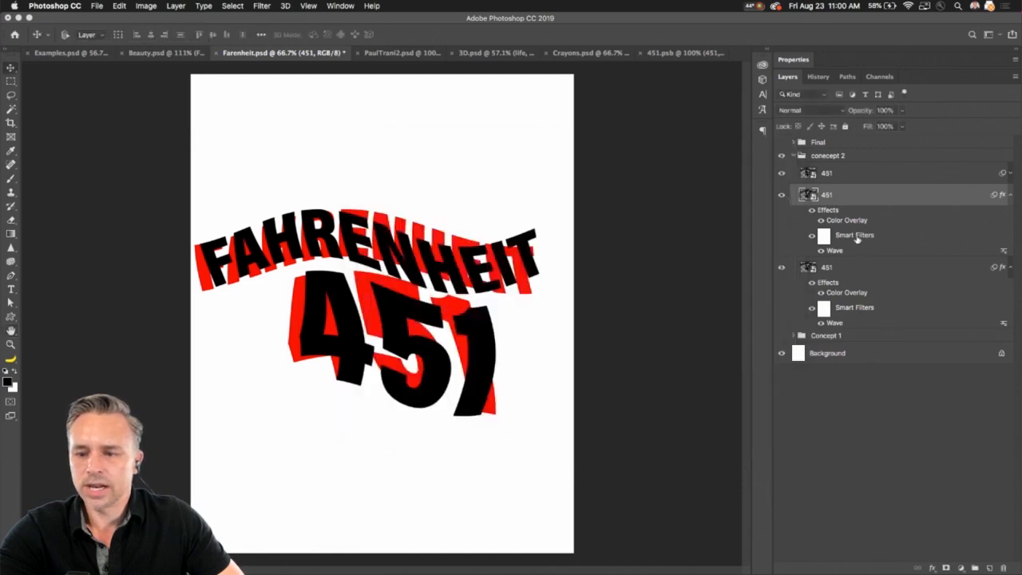
Step: Raise the red 451 layer's Wave wavelength to a maximum of 633, and collapse the effect lists of both colored layers
{"action": "double_click", "coordinate": [836, 251]}
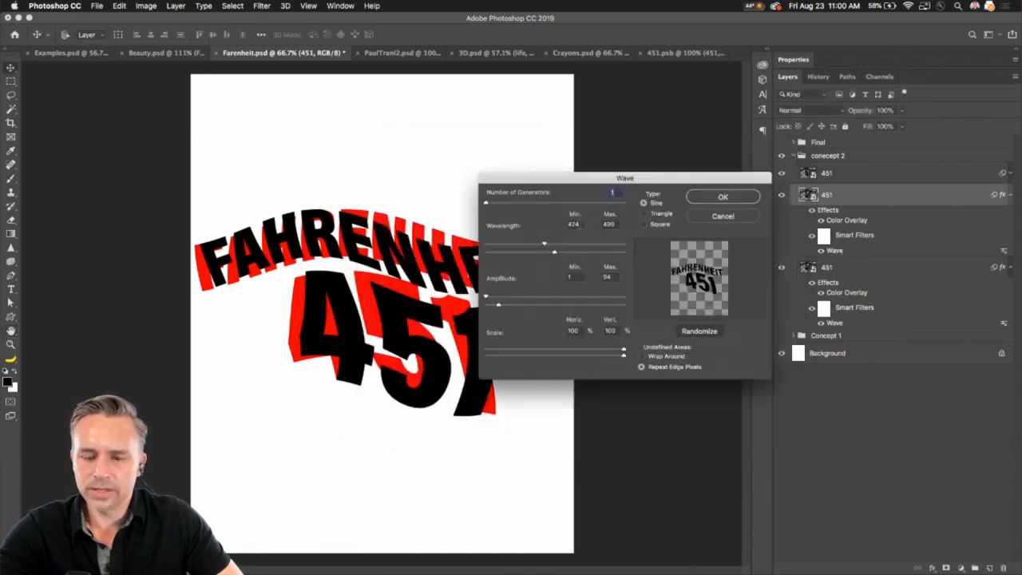
{"action": "left_click_drag", "start_coordinate": [551, 249], "coordinate": [573, 249]}
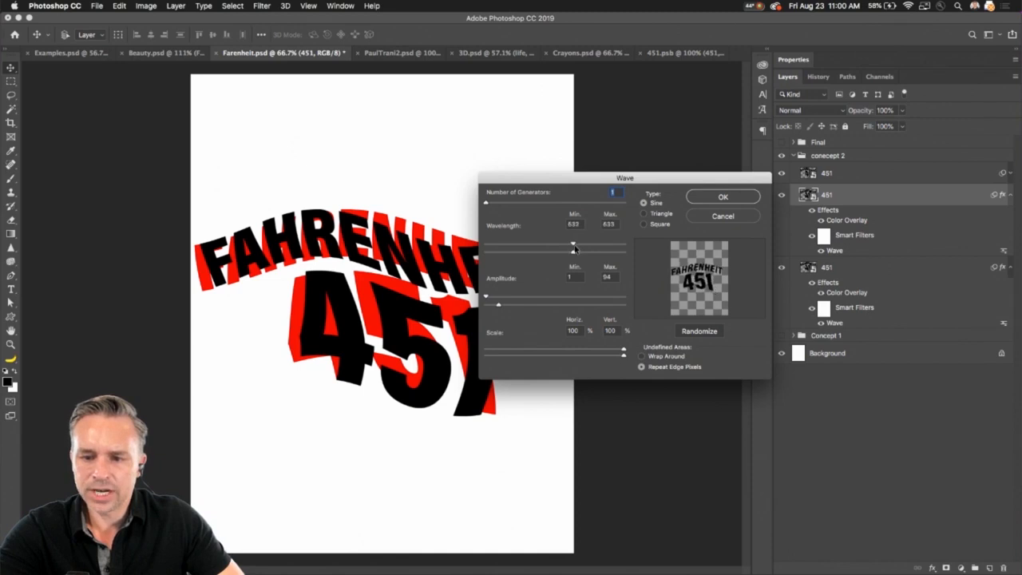
{"action": "left_click", "coordinate": [723, 200]}
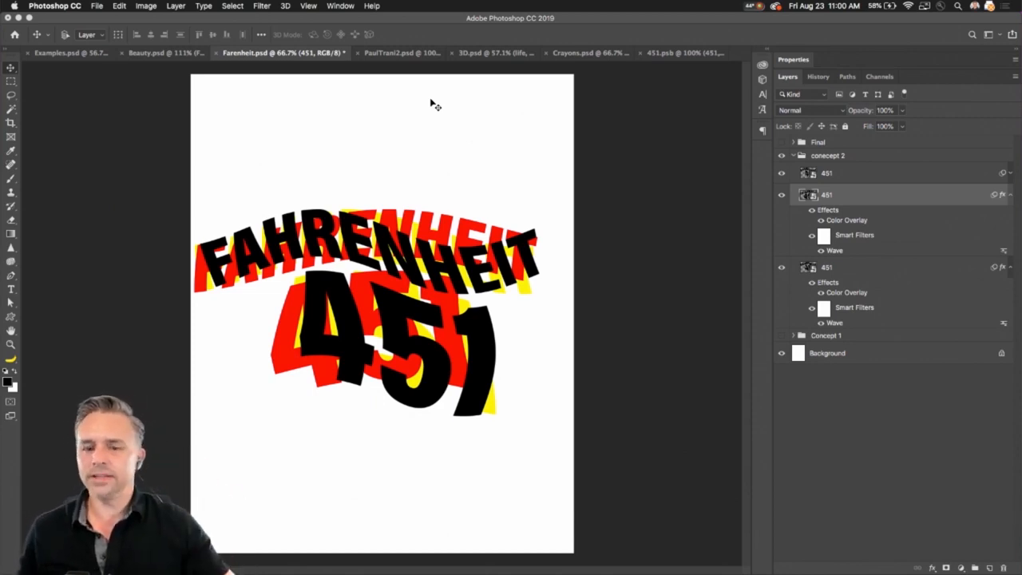
{"action": "left_click", "coordinate": [1009, 196]}
{"action": "left_click", "coordinate": [1012, 217]}
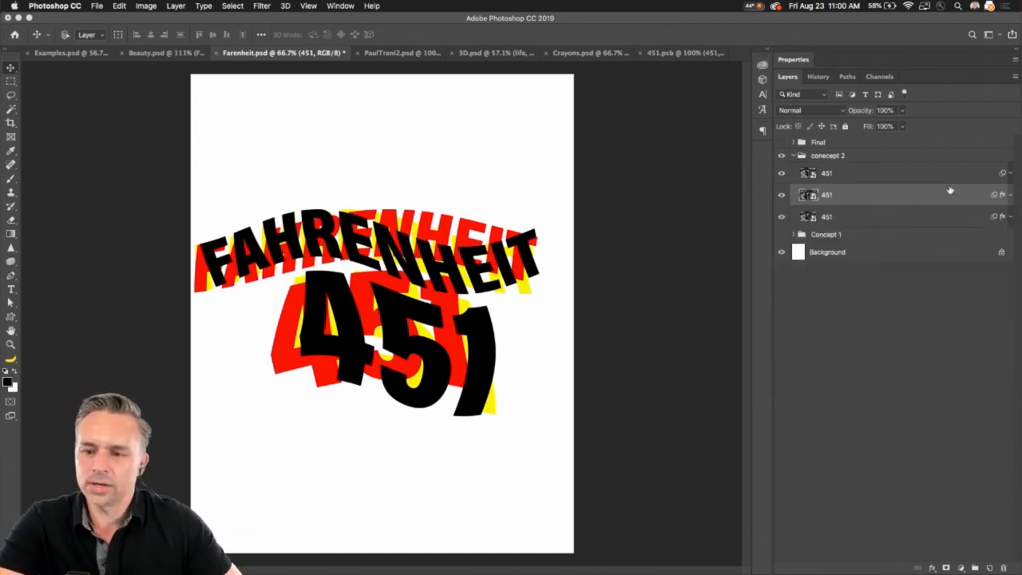
{"action": "left_click", "coordinate": [905, 174]}
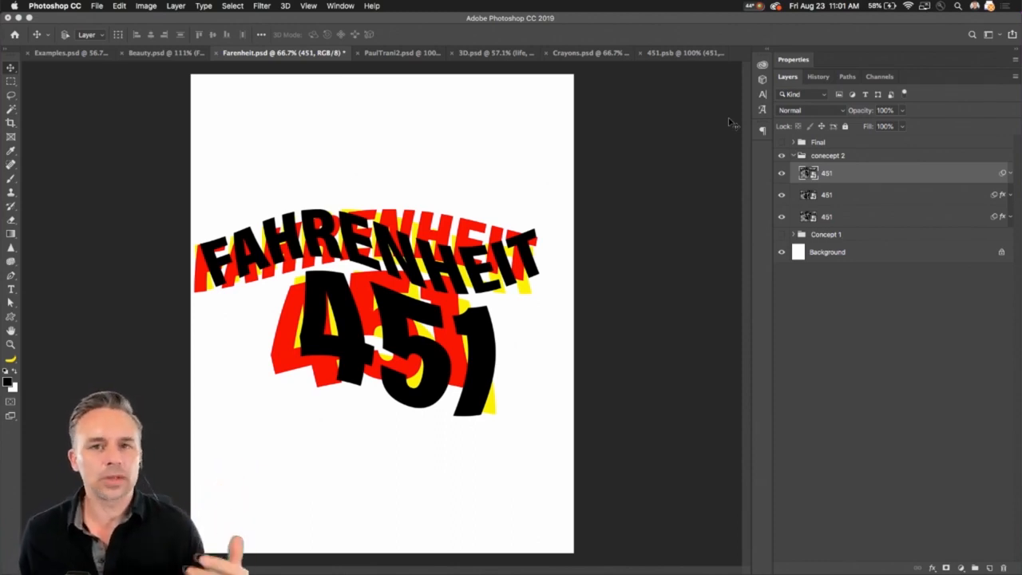
{"action": "left_click", "coordinate": [261, 5]}
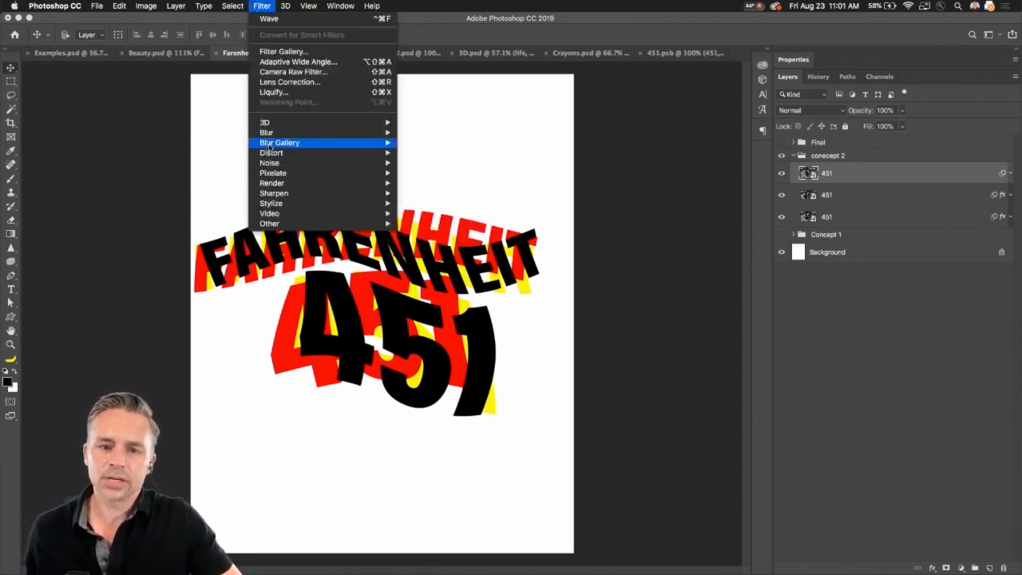
{"action": "mouse_move", "coordinate": [269, 144]}
{"action": "left_click", "coordinate": [870, 176]}
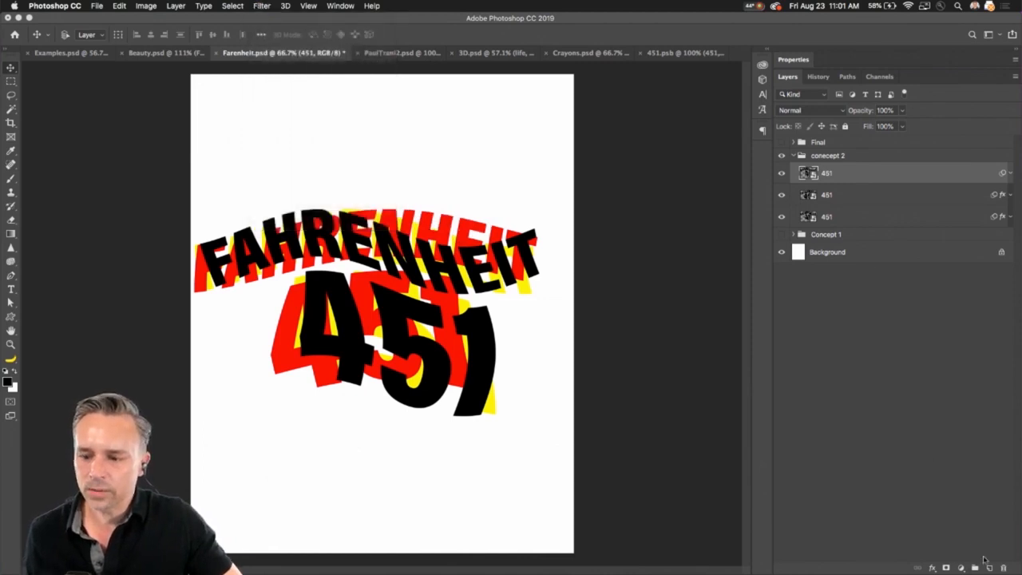
Step: Add a new layer at the top of the conecept 2 group and hide the three 451 layers below it
{"action": "left_click", "coordinate": [989, 567]}
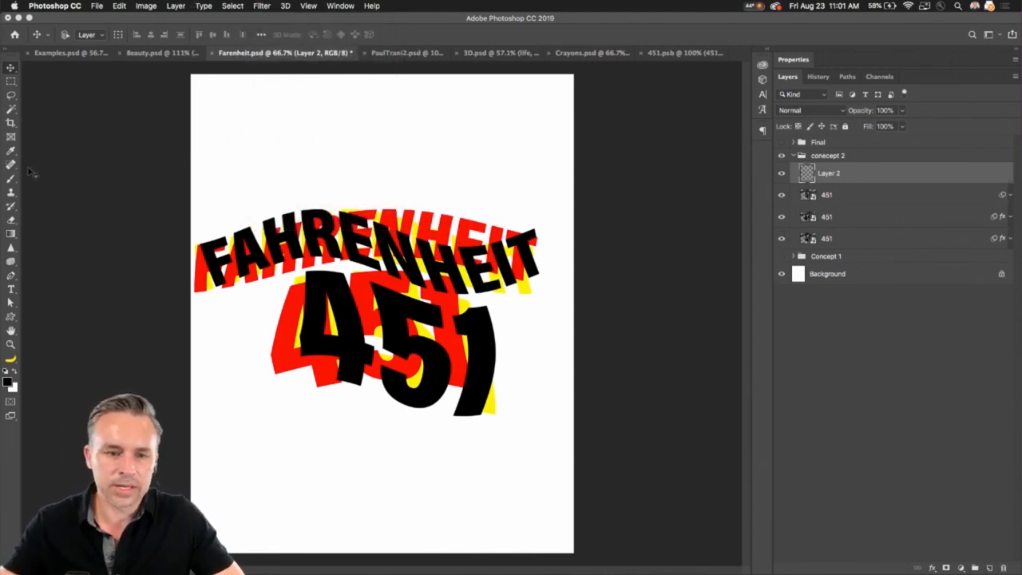
{"action": "left_click", "coordinate": [10, 289]}
{"action": "left_click_drag", "start_coordinate": [782, 195], "coordinate": [780, 240]}
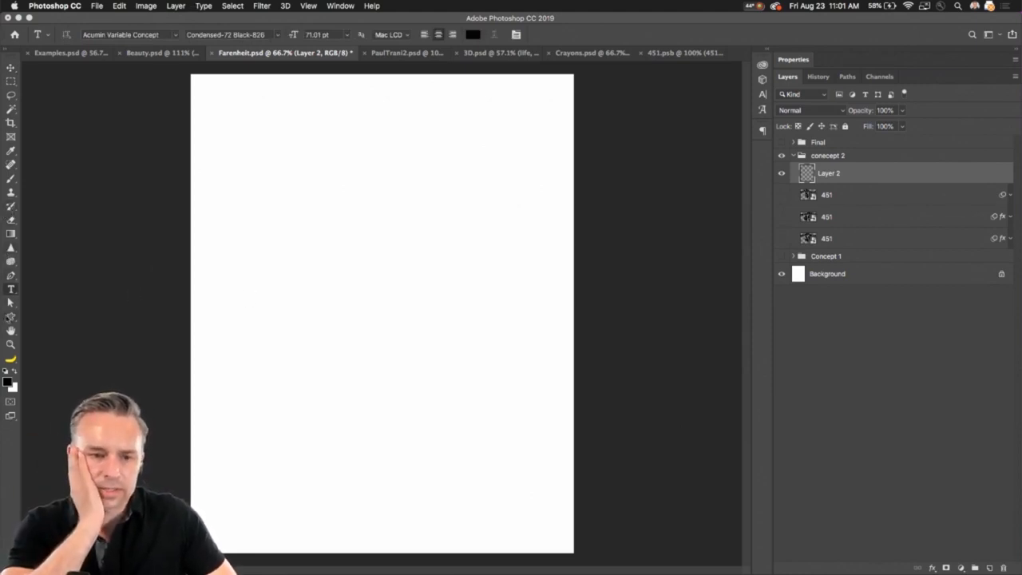
Step: Draw a closed, wavy six-point path across the middle of the page with the Pen tool
{"action": "left_click", "coordinate": [11, 274]}
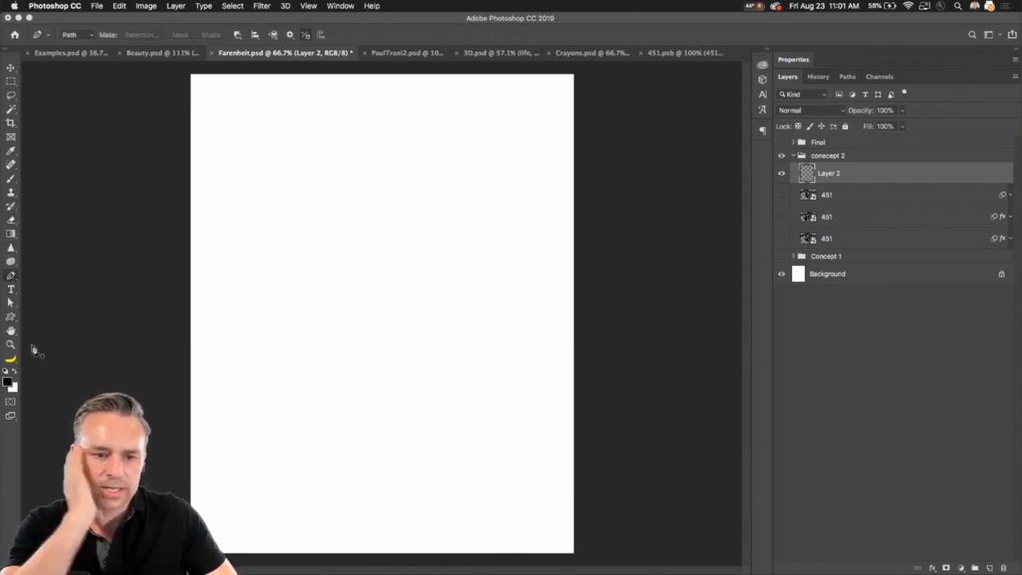
{"action": "left_click", "coordinate": [232, 356]}
{"action": "left_click_drag", "start_coordinate": [329, 254], "coordinate": [356, 283]}
{"action": "left_click_drag", "start_coordinate": [438, 284], "coordinate": [481, 262]}
{"action": "left_click_drag", "start_coordinate": [524, 349], "coordinate": [527, 381]}
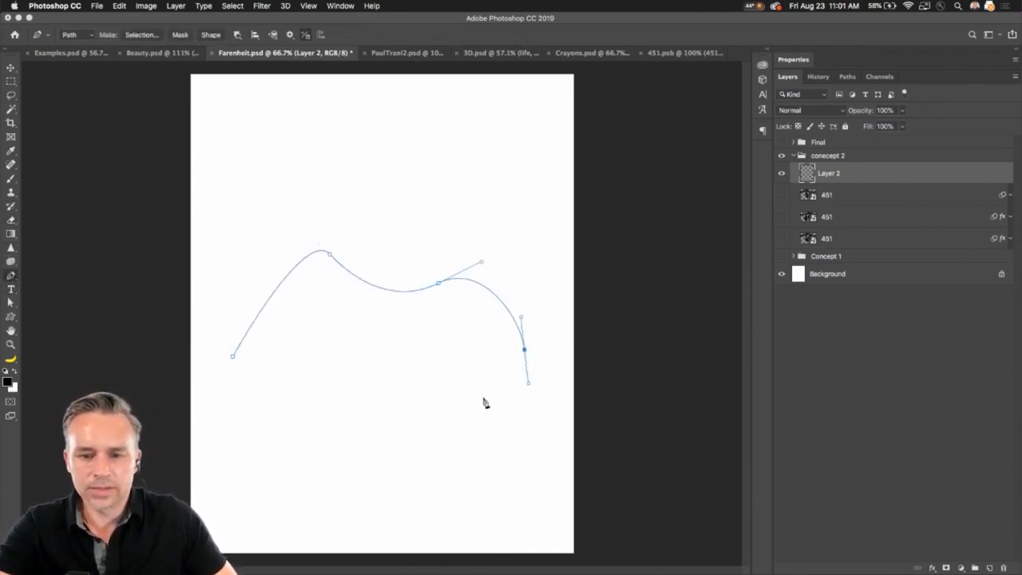
{"action": "left_click_drag", "start_coordinate": [425, 423], "coordinate": [320, 414]}
{"action": "left_click_drag", "start_coordinate": [263, 379], "coordinate": [241, 391]}
{"action": "left_click", "coordinate": [232, 356]}
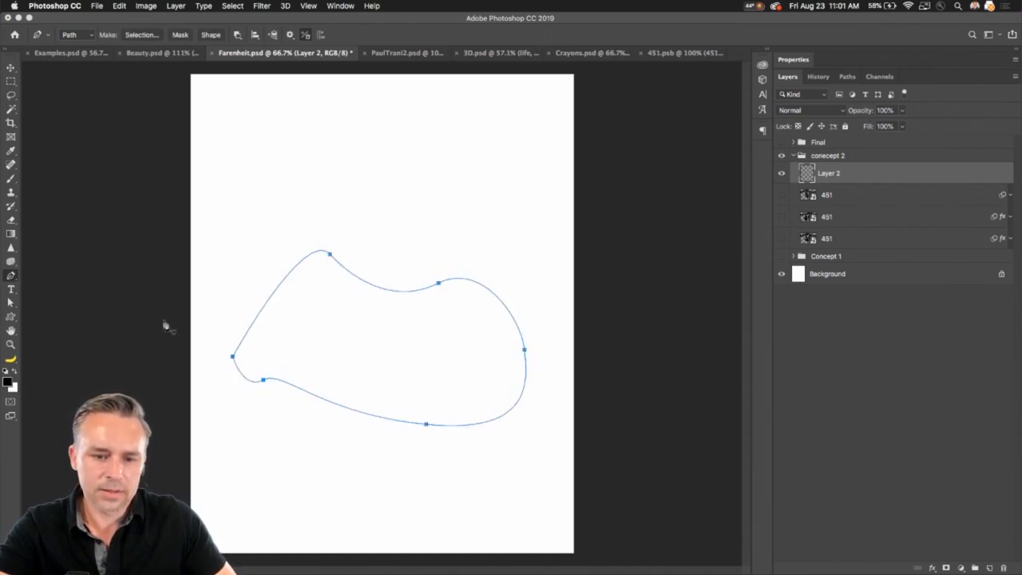
Step: Render flames along the path on the new layer using the Flame filter with length 227 and width 193
{"action": "left_click", "coordinate": [11, 67]}
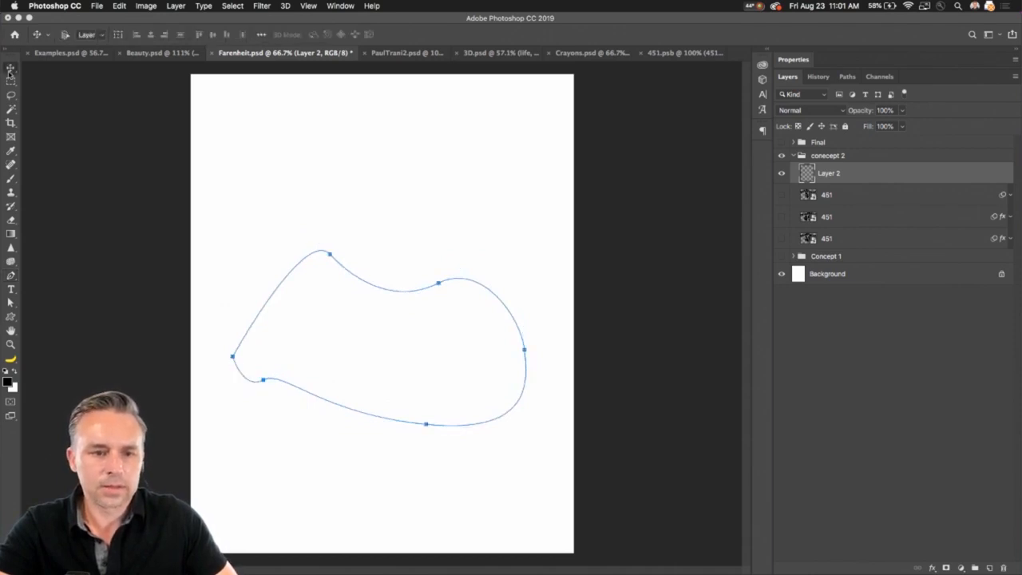
{"action": "left_click", "coordinate": [261, 6]}
{"action": "mouse_move", "coordinate": [283, 204]}
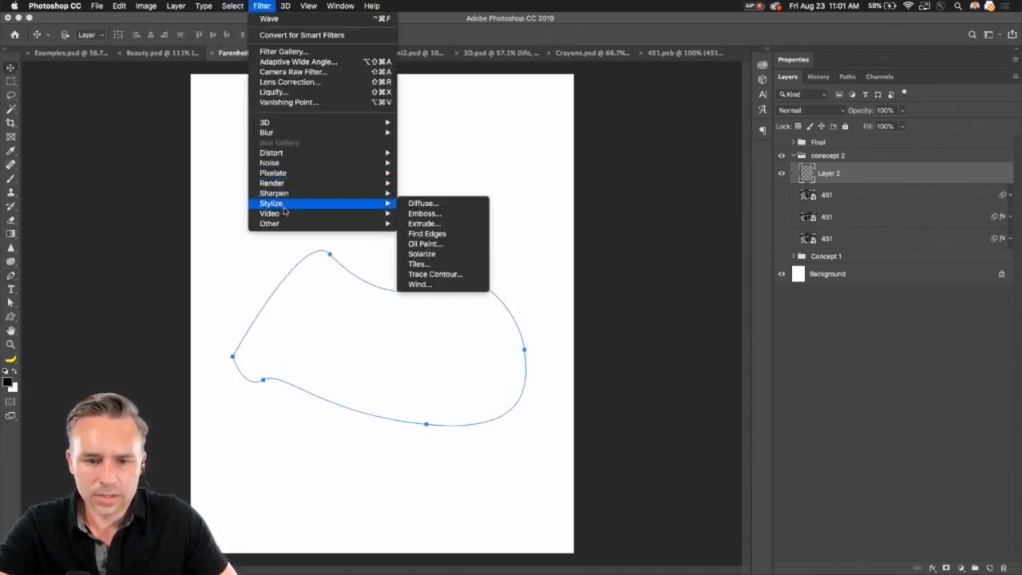
{"action": "mouse_move", "coordinate": [284, 226]}
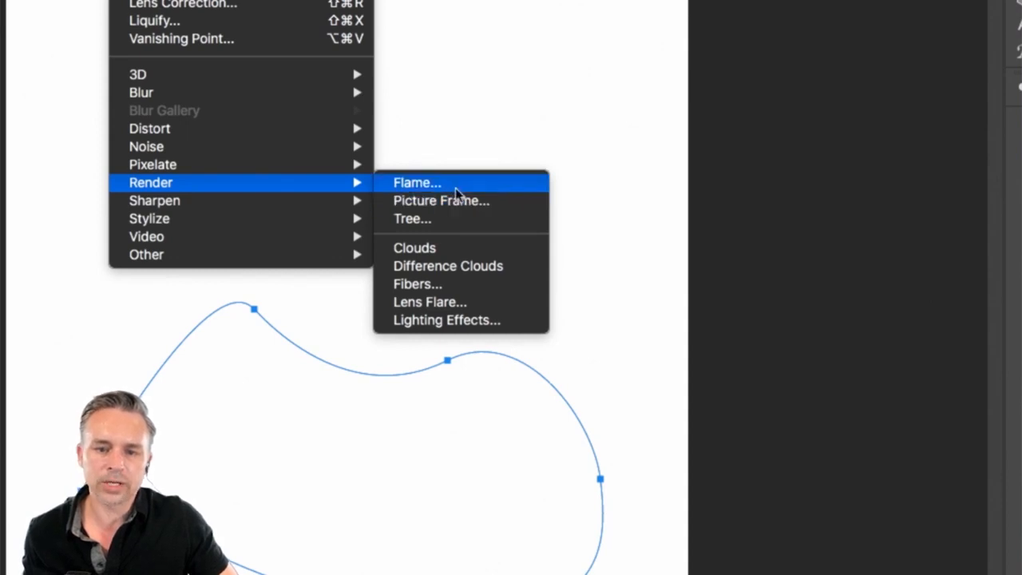
{"action": "left_click", "coordinate": [455, 186]}
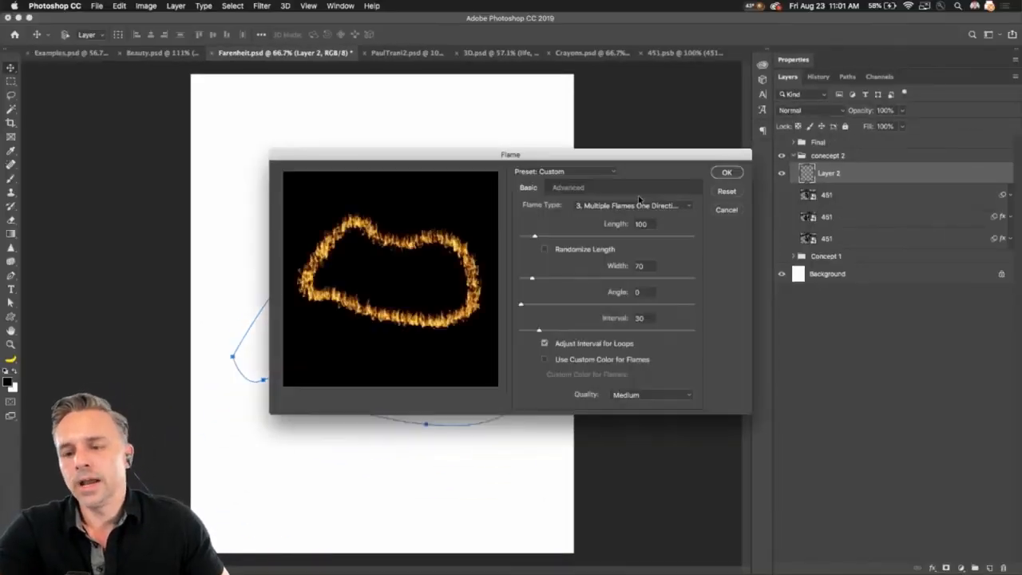
{"action": "left_click_drag", "start_coordinate": [397, 156], "coordinate": [514, 151]}
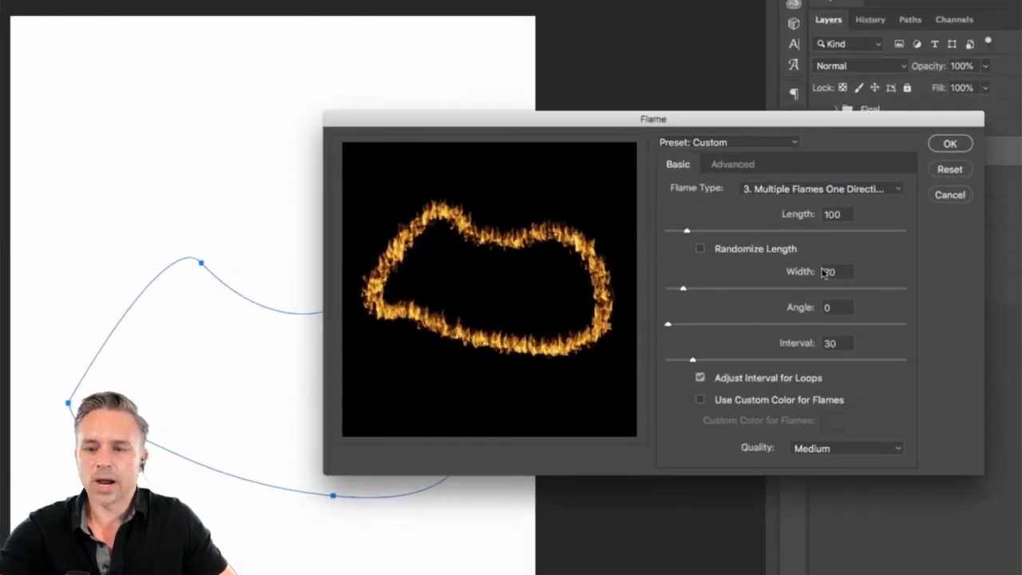
{"action": "left_click", "coordinate": [755, 227]}
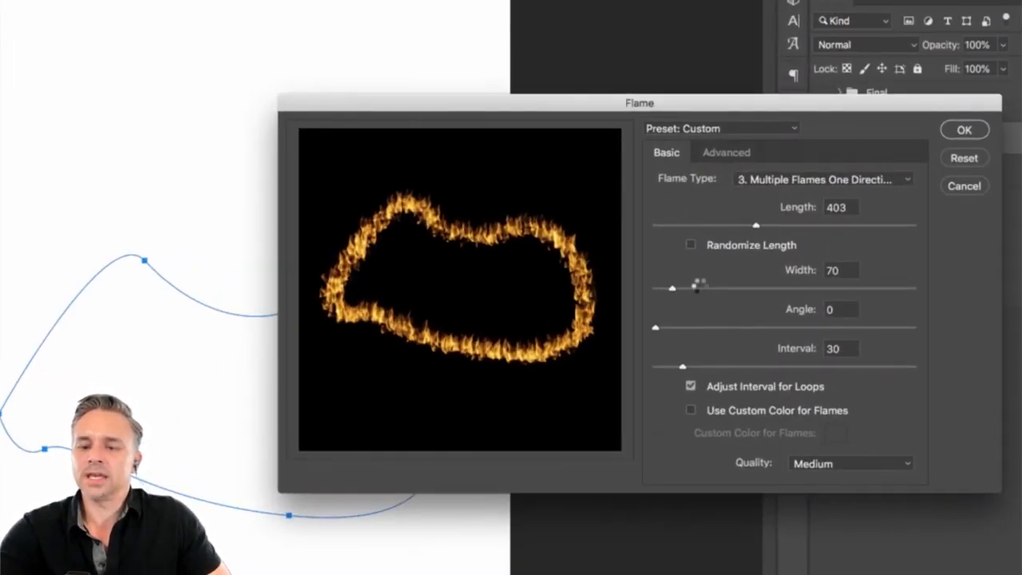
{"action": "left_click_drag", "start_coordinate": [675, 287], "coordinate": [729, 288]}
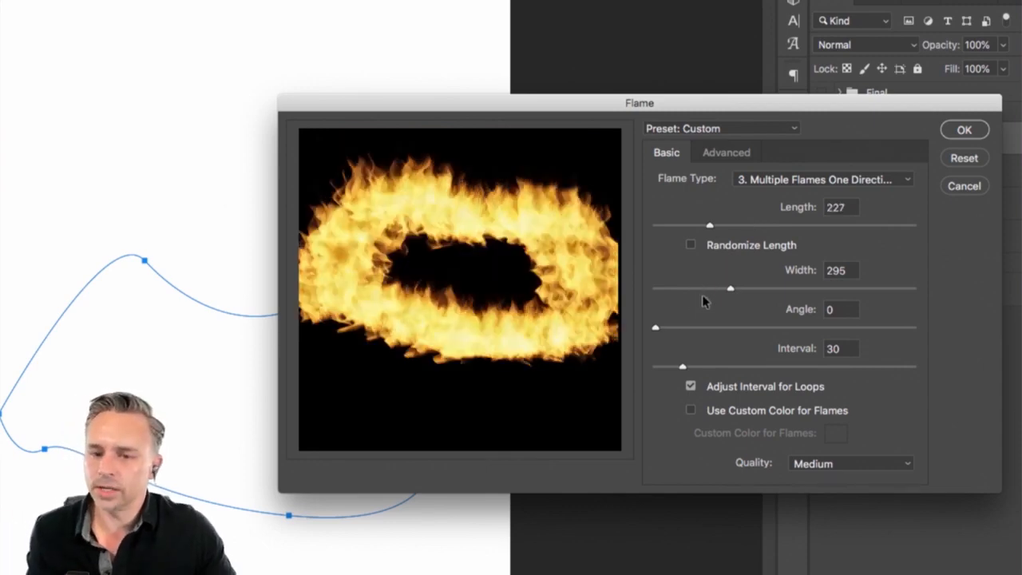
{"action": "left_click", "coordinate": [703, 288]}
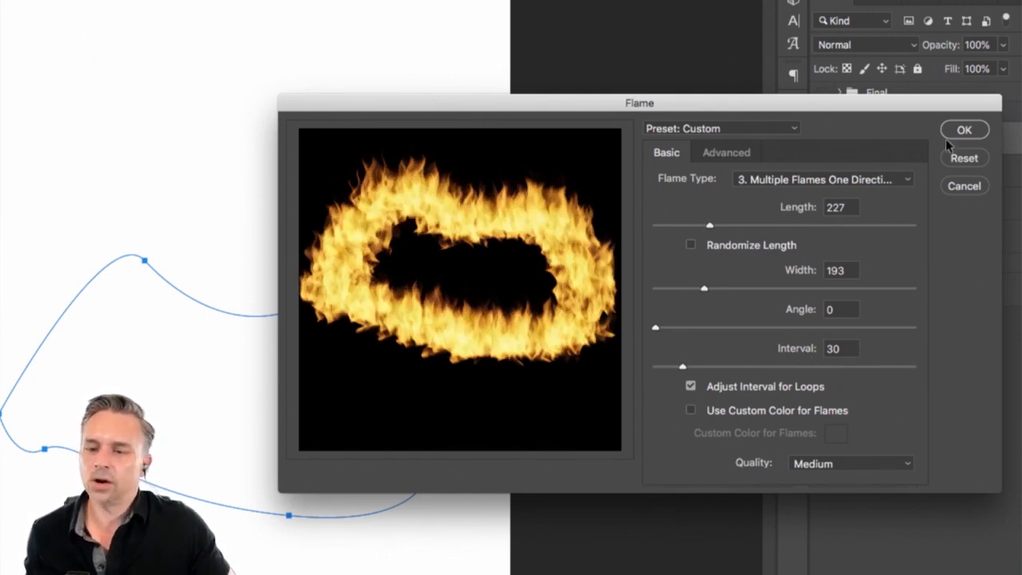
{"action": "left_click", "coordinate": [706, 129]}
{"action": "left_click", "coordinate": [881, 119]}
{"action": "left_click", "coordinate": [963, 131]}
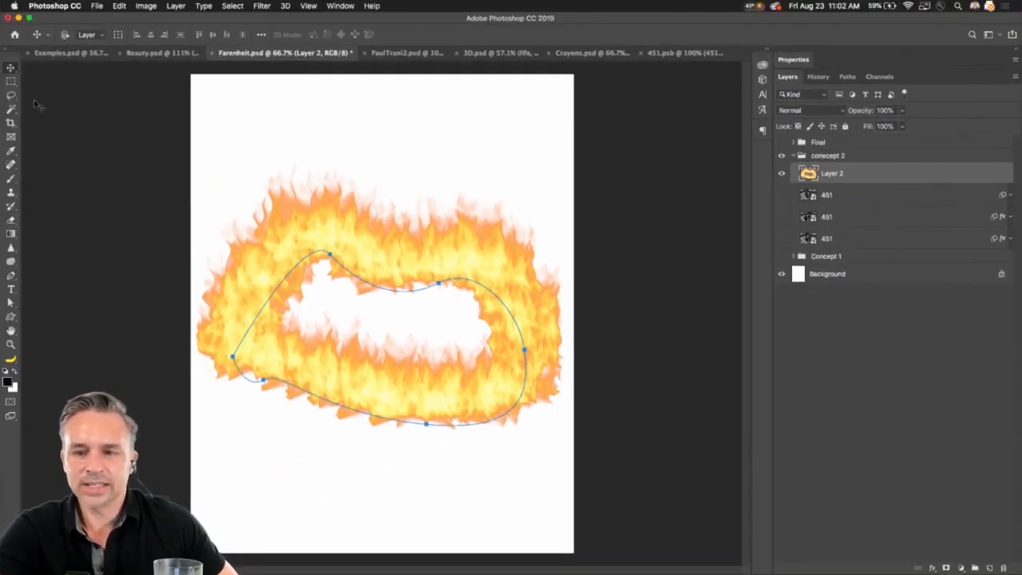
Step: Nudge the flames down and left, duplicate the black 451 layer, show the upper copy and clip the flame layer to it
{"action": "left_click_drag", "start_coordinate": [340, 250], "coordinate": [311, 255]}
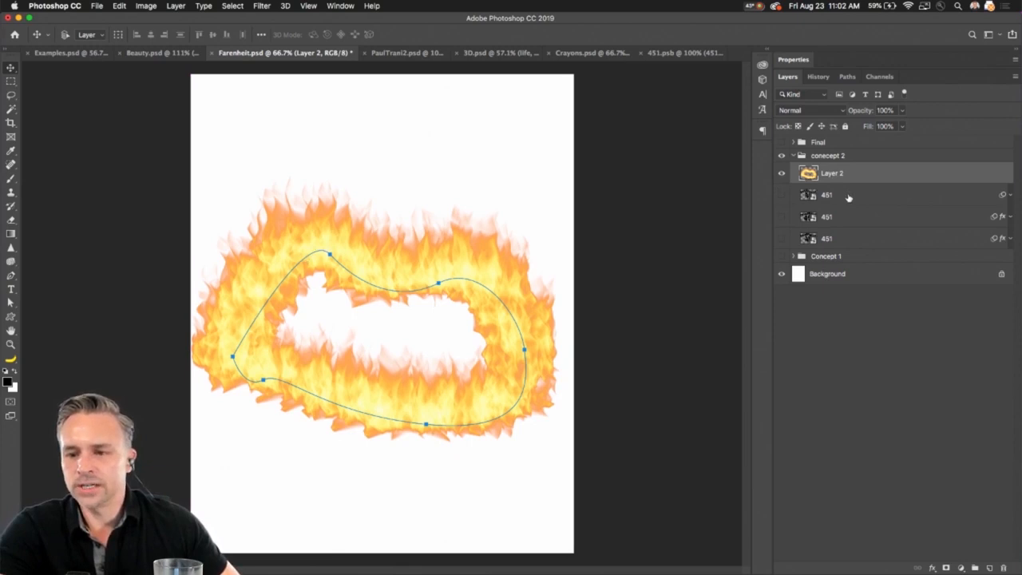
{"action": "left_click_drag", "start_coordinate": [830, 200], "coordinate": [988, 567]}
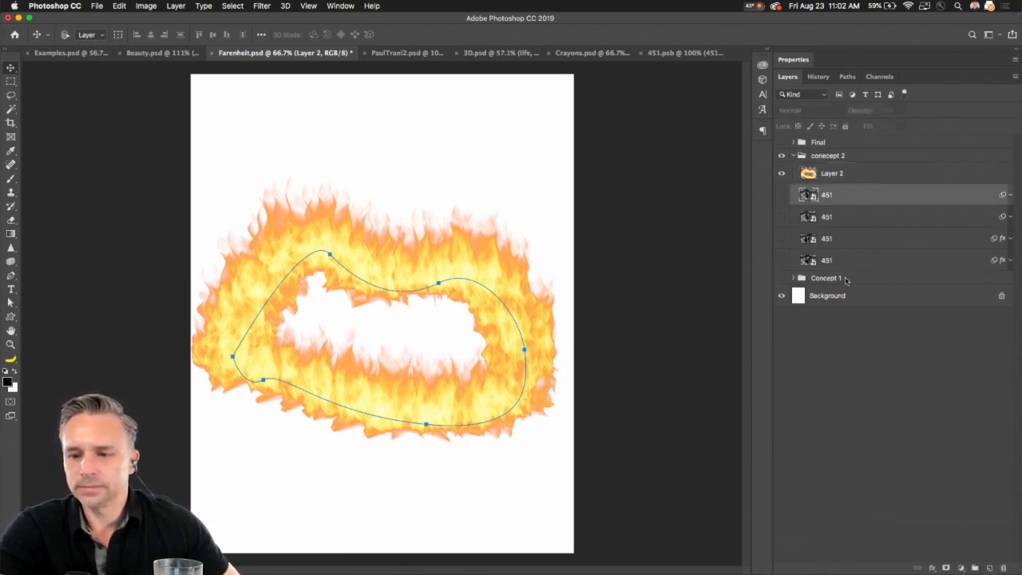
{"action": "left_click", "coordinate": [782, 196]}
{"action": "left_click", "coordinate": [801, 183], "text": "alt"}
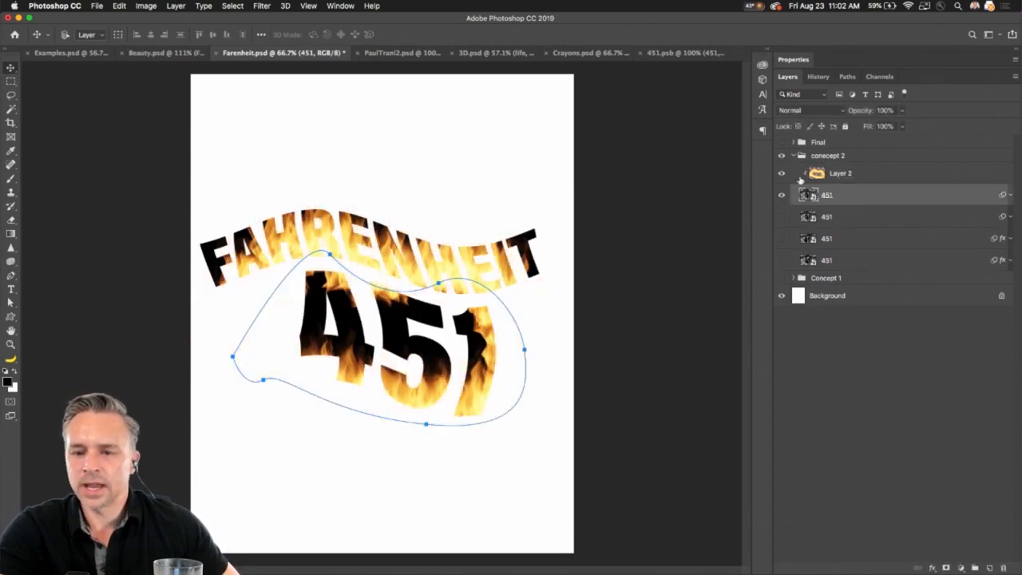
Step: Delete the Work Path and return to the layer list
{"action": "key", "text": "m"}
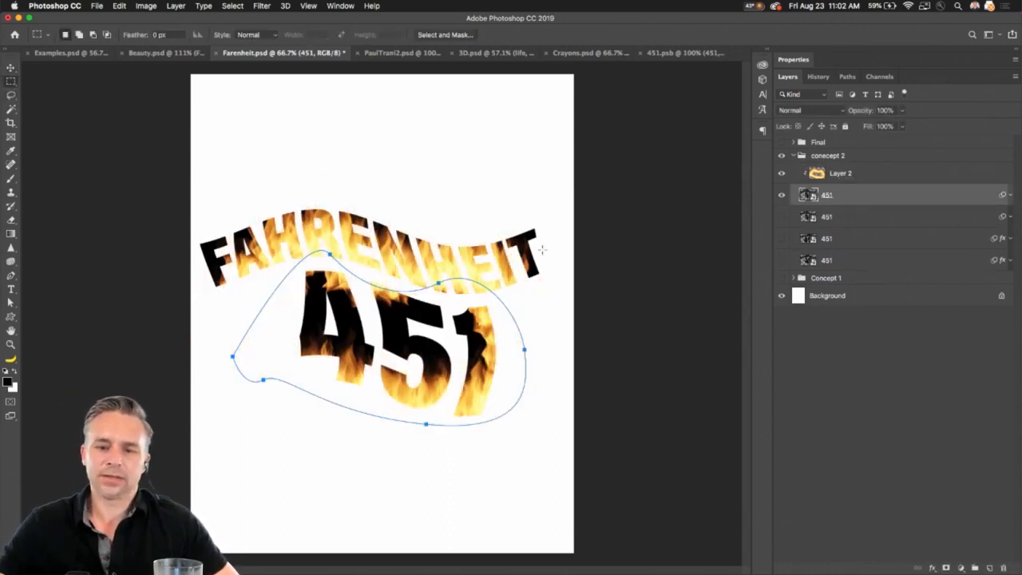
{"action": "left_click", "coordinate": [847, 77]}
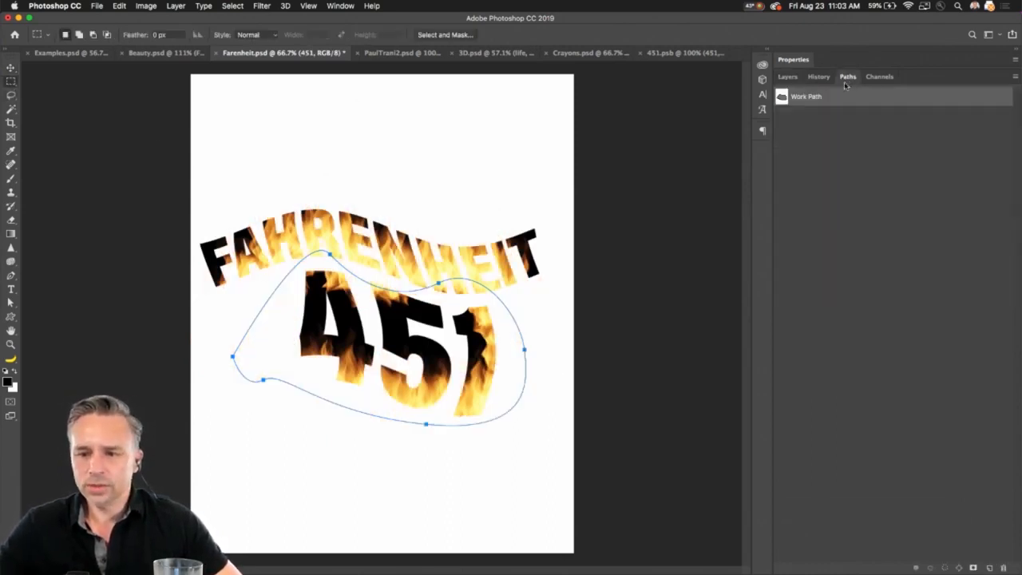
{"action": "left_click_drag", "start_coordinate": [846, 94], "coordinate": [1004, 567]}
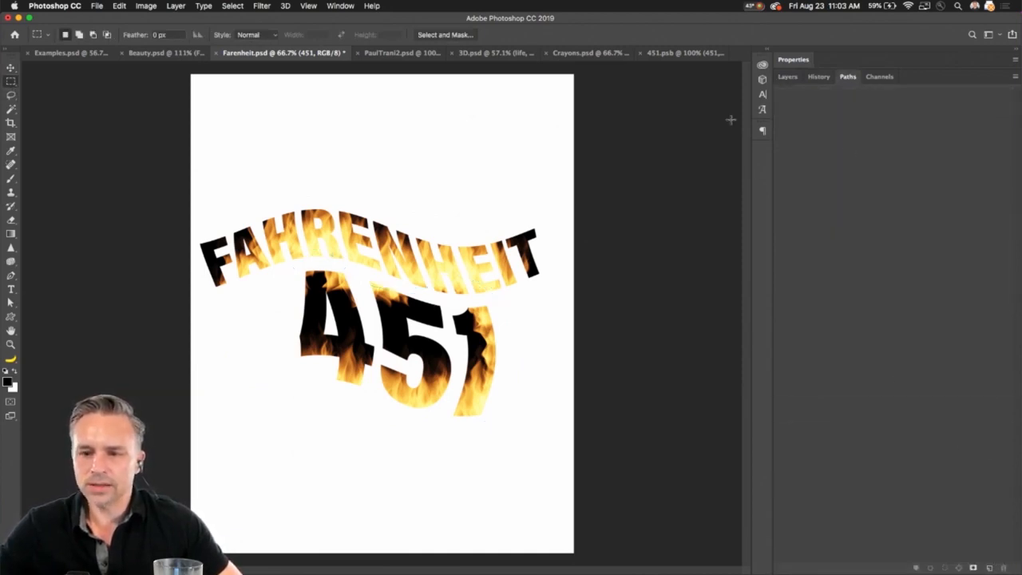
{"action": "left_click", "coordinate": [786, 77]}
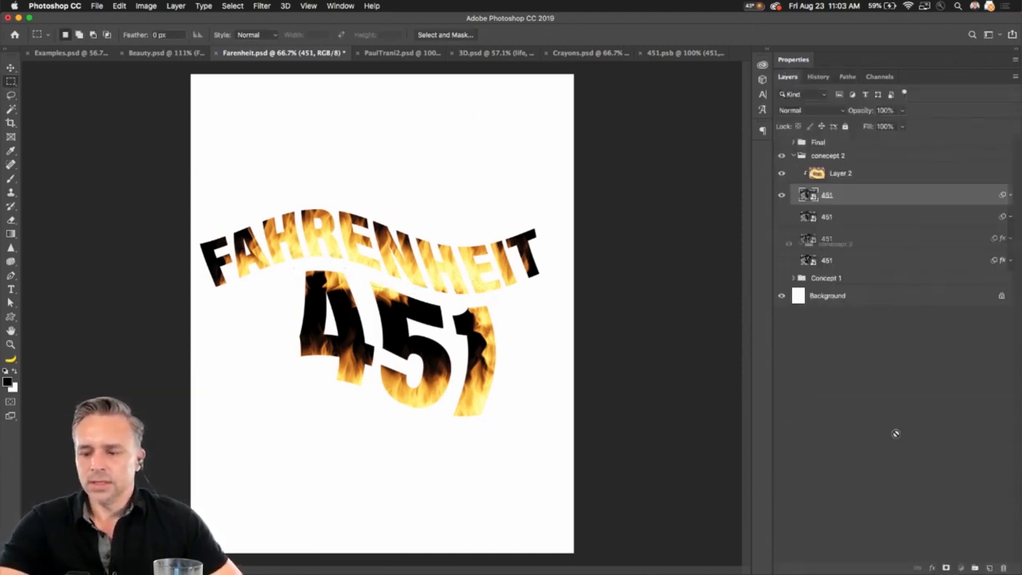
Step: Duplicate the conecept 2 group and rename the upper copy conecept 3
{"action": "left_click_drag", "start_coordinate": [990, 566], "coordinate": [990, 566]}
{"action": "double_click", "coordinate": [828, 155]}
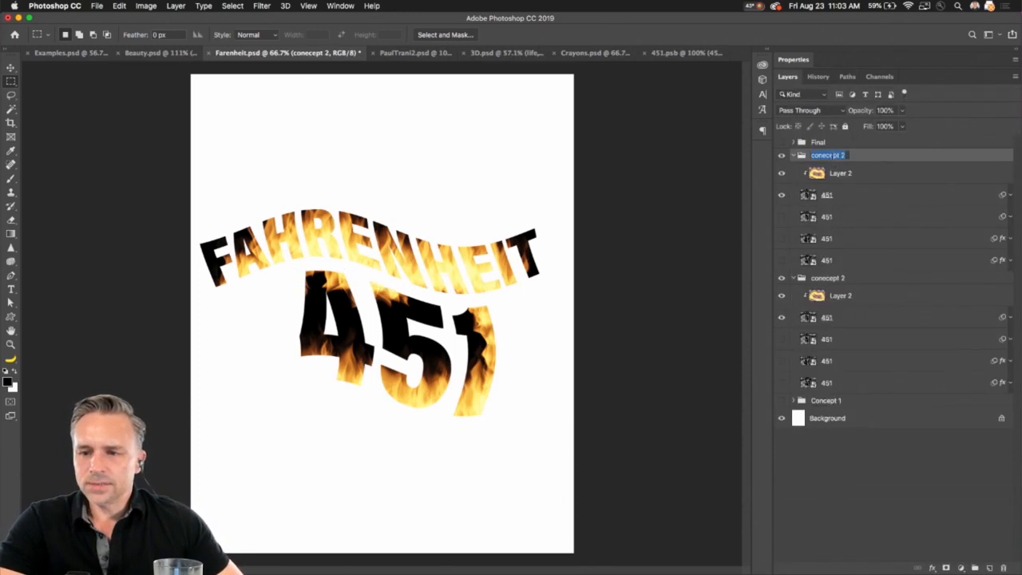
{"action": "left_click", "coordinate": [846, 156]}
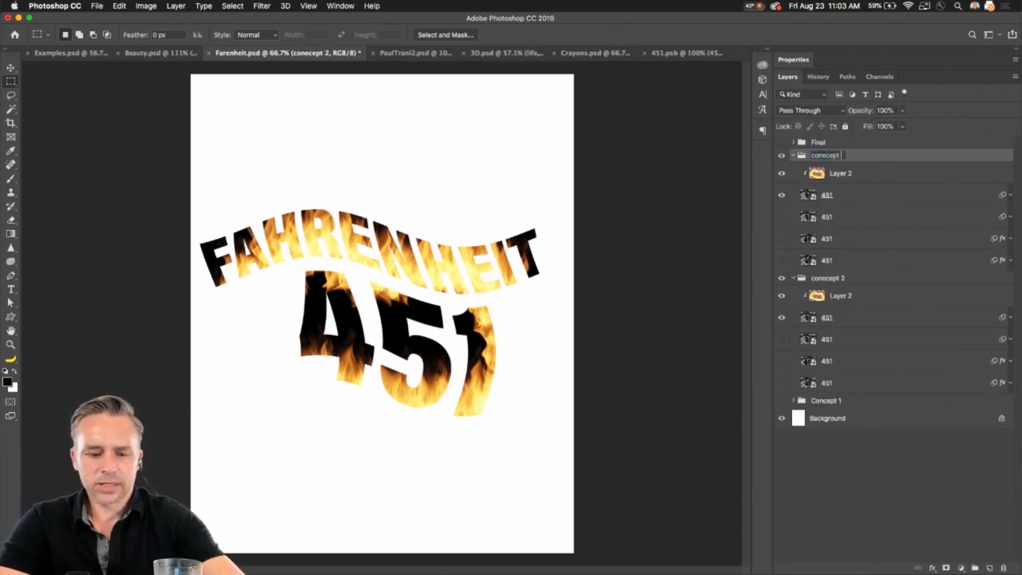
{"action": "type", "text": "3"}
{"action": "key", "text": "Return"}
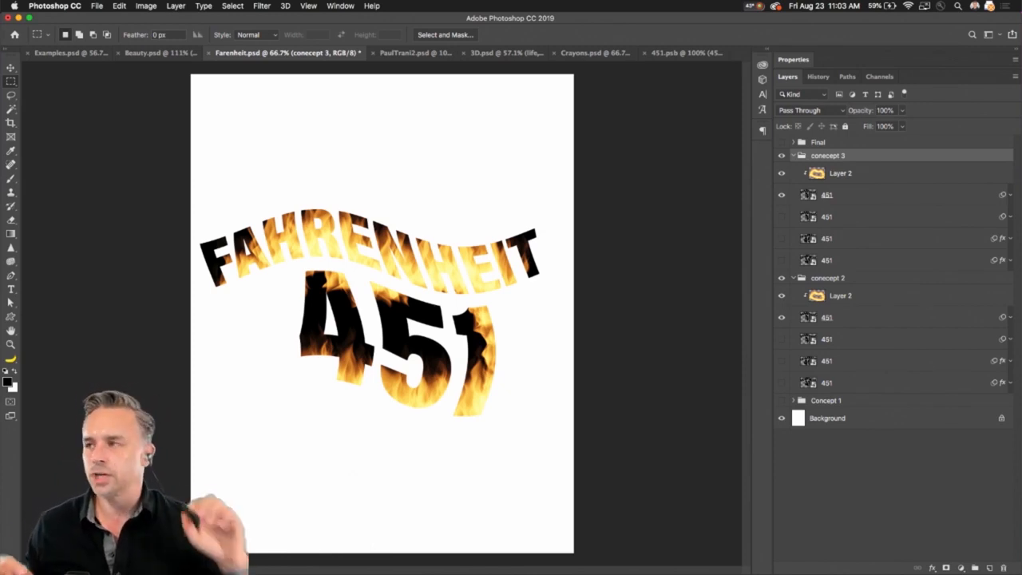
Step: Collapse and hide the conecept 3 group, and add a new layer above the lowest 451 layer in conecept 2
{"action": "left_click", "coordinate": [793, 155]}
{"action": "left_click", "coordinate": [840, 276]}
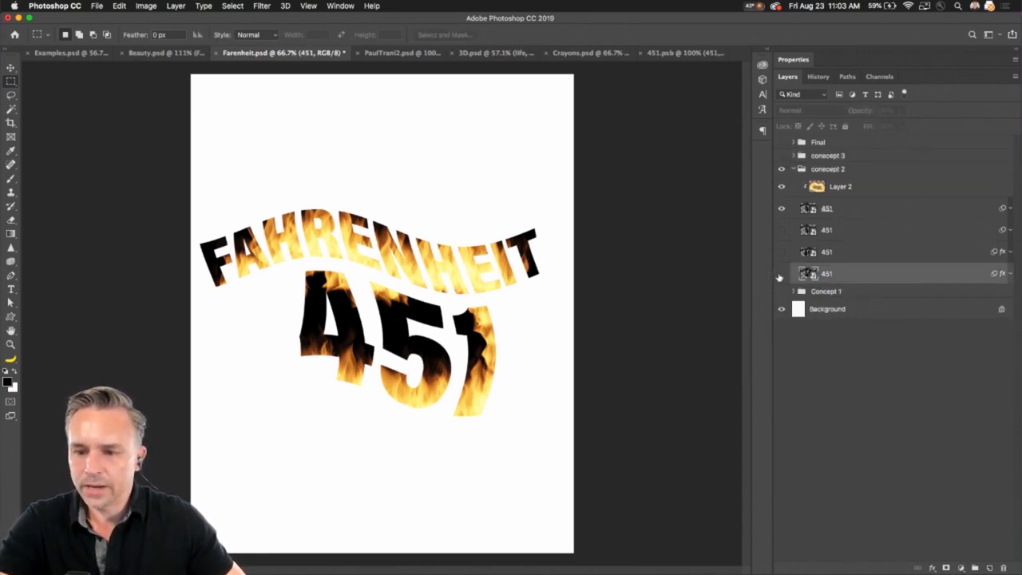
{"action": "left_click", "coordinate": [990, 566]}
{"action": "key", "text": "a"}
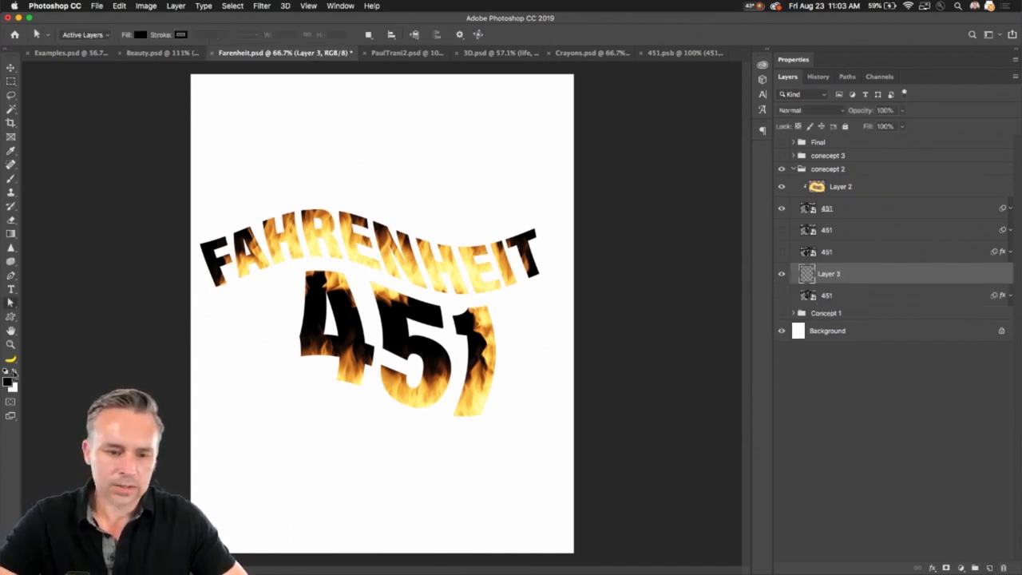
{"action": "left_click", "coordinate": [13, 372]}
{"action": "key", "text": "shift+BackSpace"}
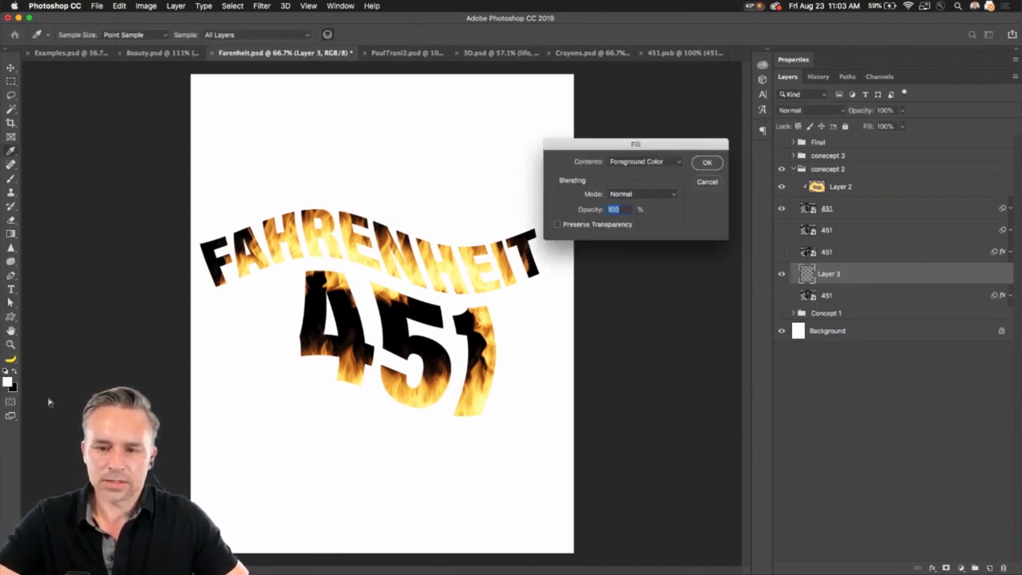
{"action": "key", "text": "Escape"}
{"action": "left_click", "coordinate": [16, 373]}
Step: Fill the new layer with the black foreground color at 100% opacity
{"action": "key", "text": "shift+BackSpace"}
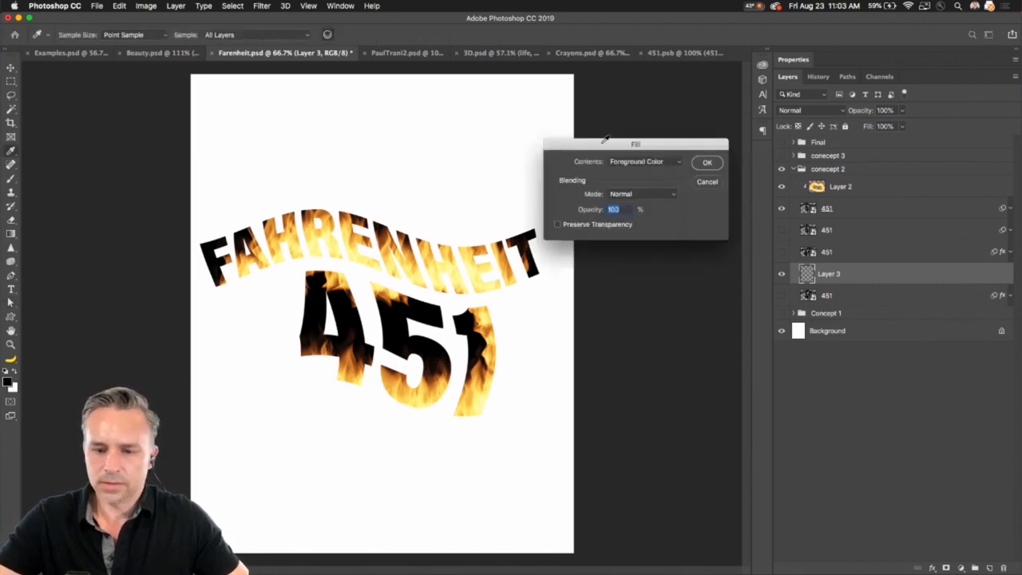
{"action": "key", "text": "Return"}
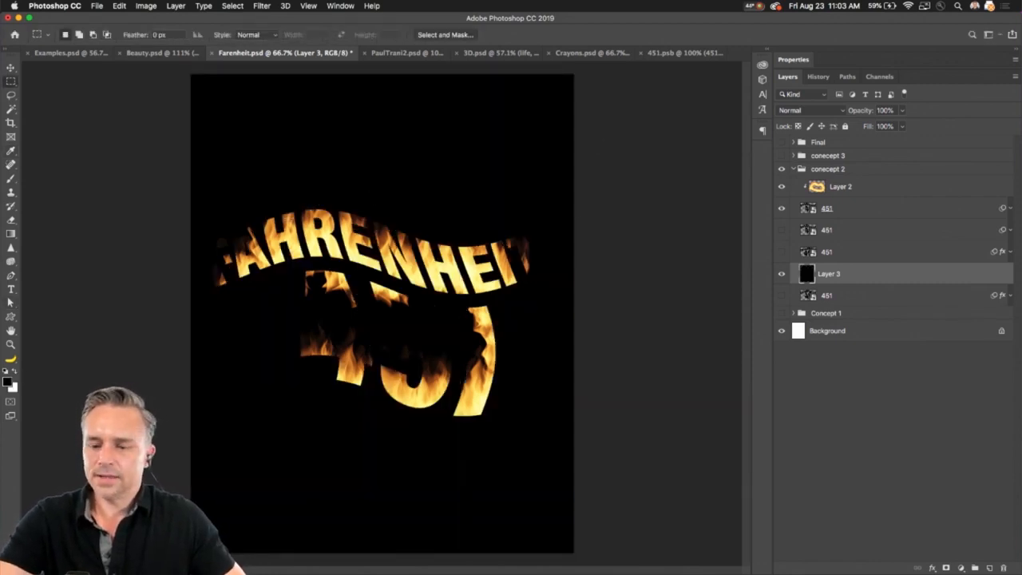
Step: Duplicate the clipped flame layer and shift the copy down and left so flames cover the dark areas of the lettering
{"action": "left_click", "coordinate": [817, 192]}
{"action": "left_click_drag", "start_coordinate": [862, 188], "coordinate": [988, 568]}
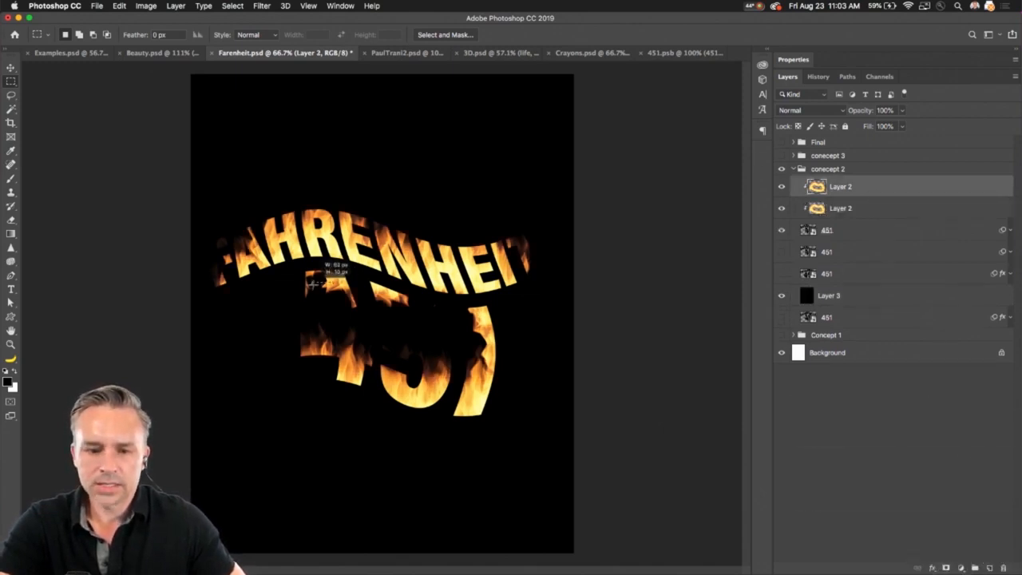
{"action": "key", "text": "v"}
{"action": "left_click_drag", "start_coordinate": [254, 292], "coordinate": [185, 339]}
{"action": "key", "text": "super+plus"}
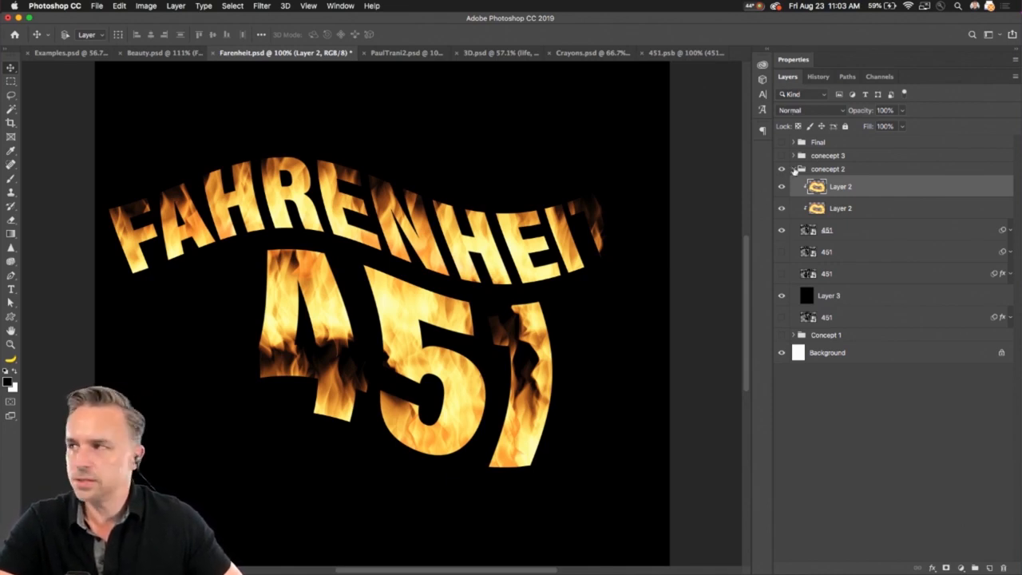
Step: Collapse and hide the conecept 2 group, and show the conecept 3 group
{"action": "left_click", "coordinate": [794, 170]}
{"action": "left_click", "coordinate": [781, 169]}
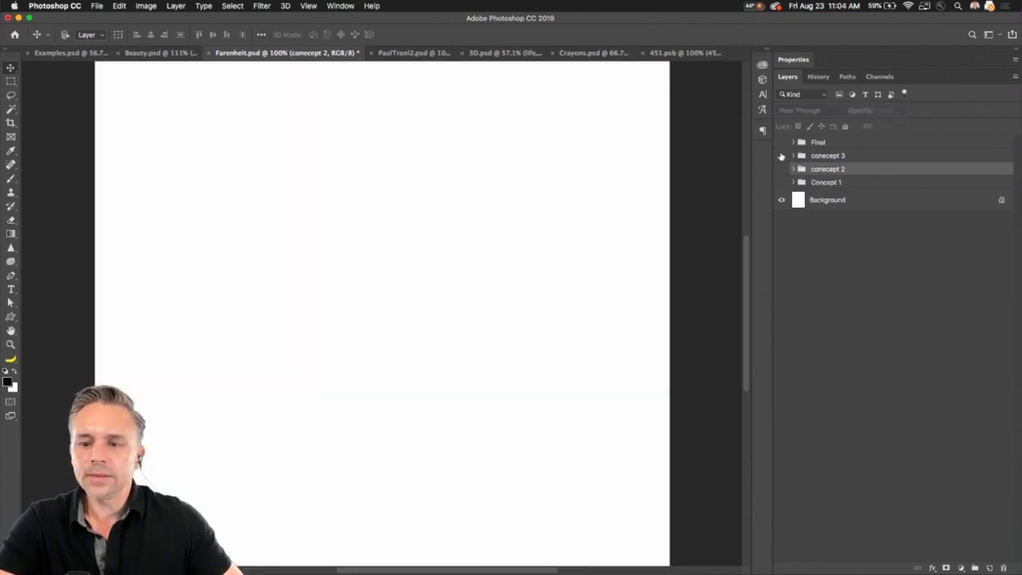
{"action": "left_click", "coordinate": [781, 156]}
Step: Expand the conecept 3 group and delete its clipped flame layer
{"action": "left_click", "coordinate": [828, 158]}
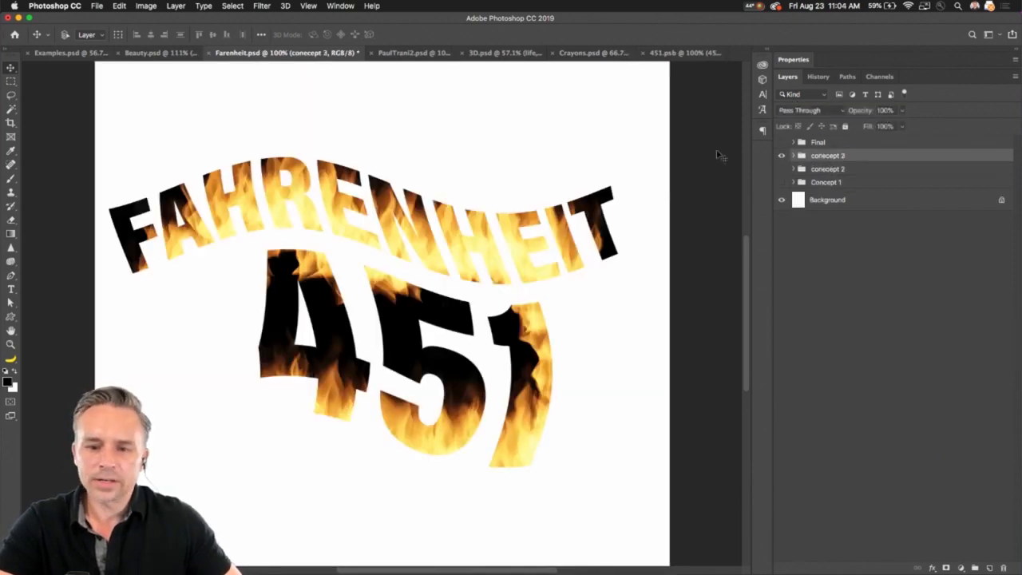
{"action": "left_click", "coordinate": [793, 156]}
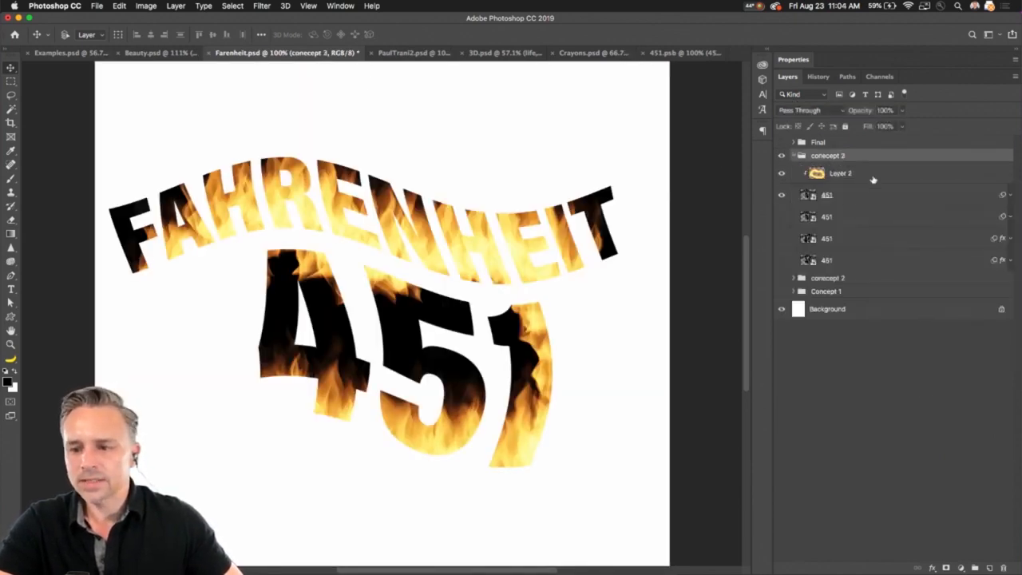
{"action": "left_click_drag", "start_coordinate": [873, 179], "coordinate": [1004, 567]}
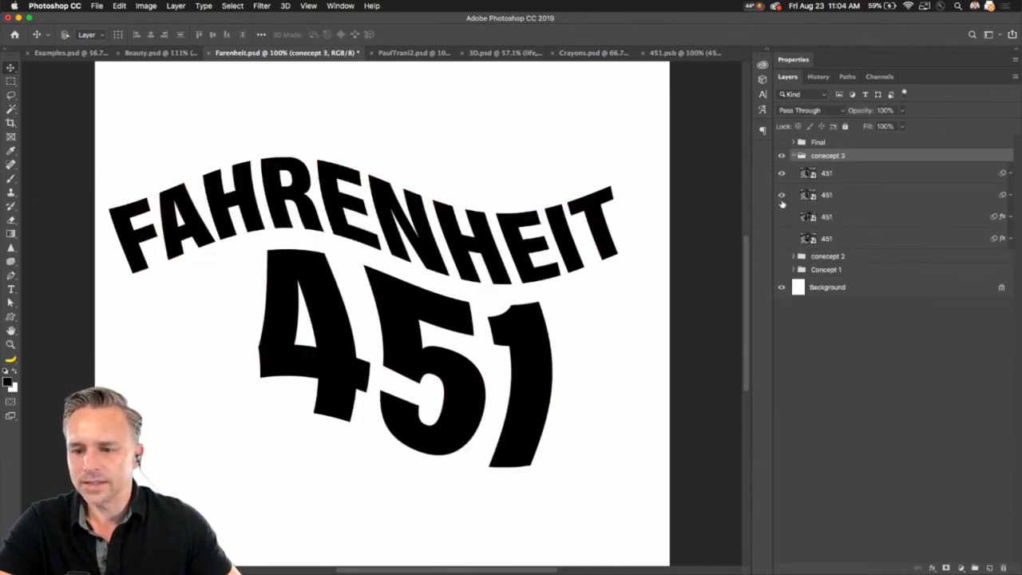
Step: Show the red and yellow 451 layers in the conecept 3 group and select the second 451 layer
{"action": "left_click", "coordinate": [781, 216]}
{"action": "left_click", "coordinate": [781, 238]}
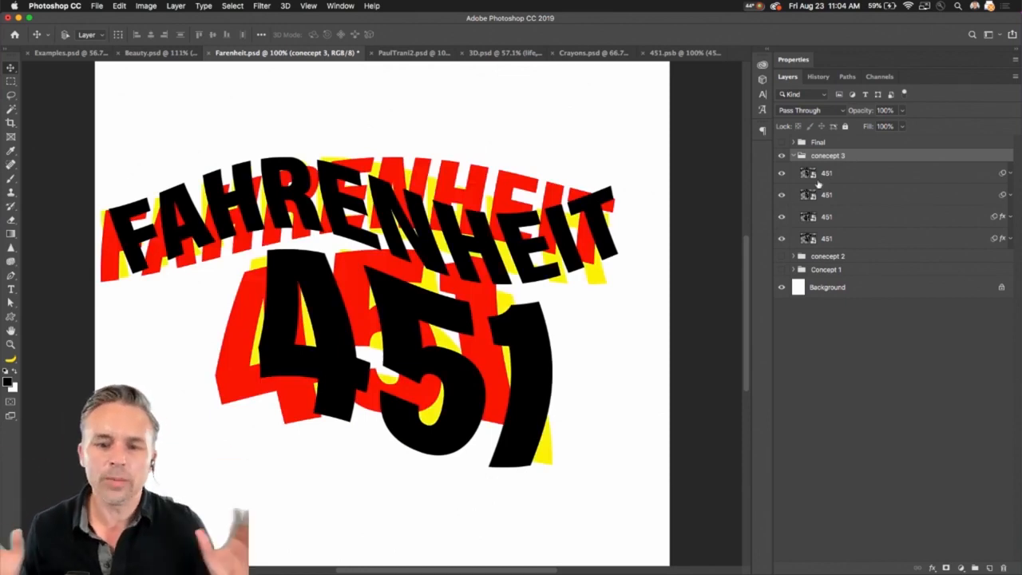
{"action": "left_click", "coordinate": [835, 200]}
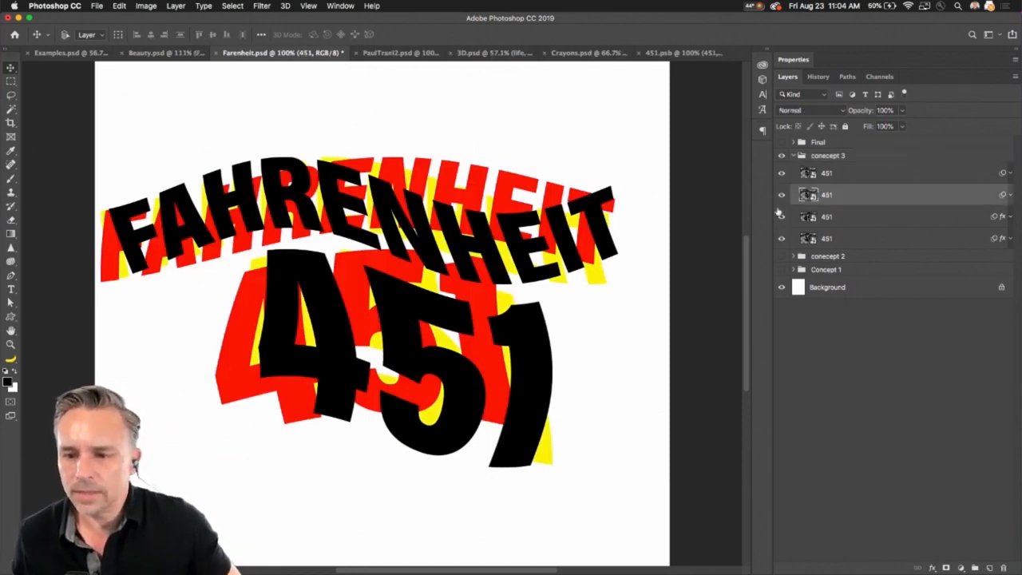
Step: Hide the yellow and topmost 451 layers, and briefly toggle the selected black layer to view the red lettering alone
{"action": "left_click", "coordinate": [781, 238]}
{"action": "left_click", "coordinate": [781, 173]}
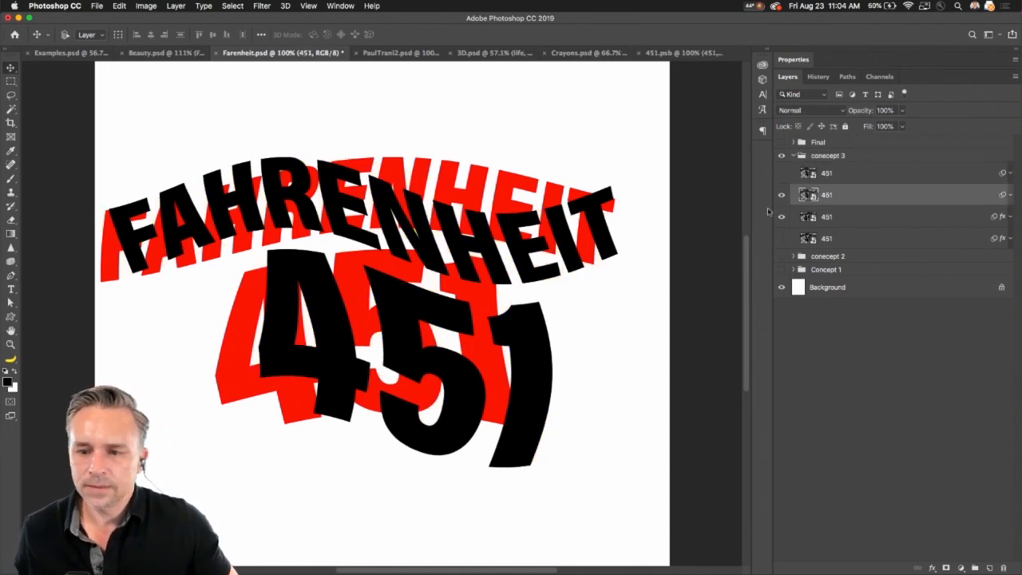
{"action": "left_click", "coordinate": [781, 197]}
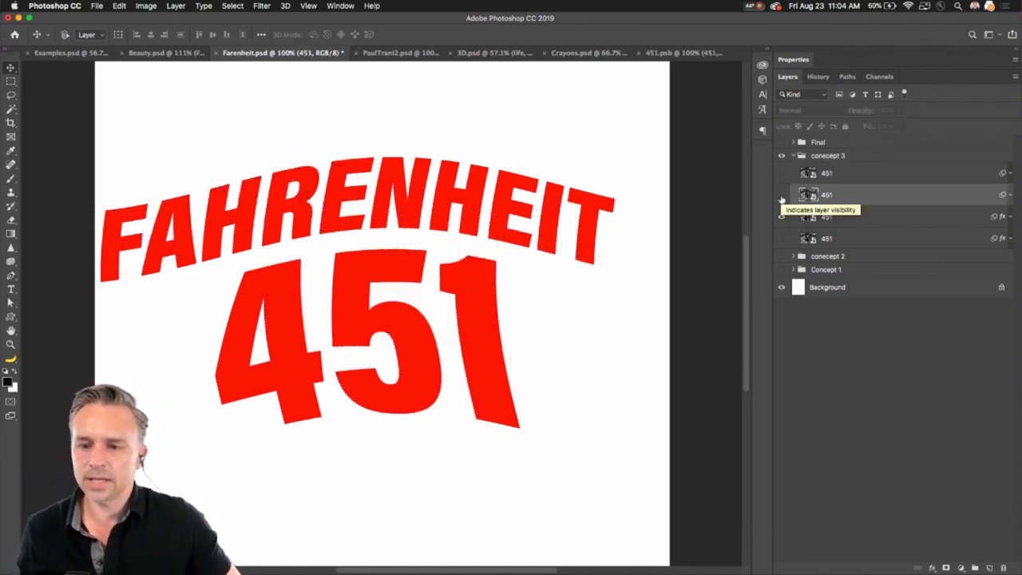
{"action": "left_click", "coordinate": [781, 196]}
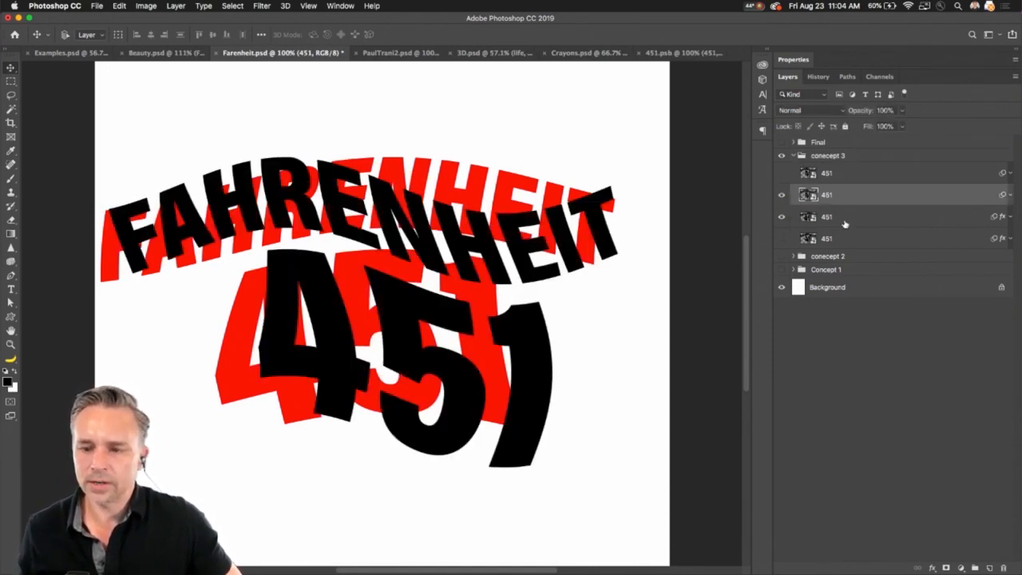
Step: Start a Path Blur on the red 451 layer and reshape its default path into an upward curve through the FAHRENHEIT lettering
{"action": "left_click", "coordinate": [970, 221]}
{"action": "left_click", "coordinate": [1008, 217]}
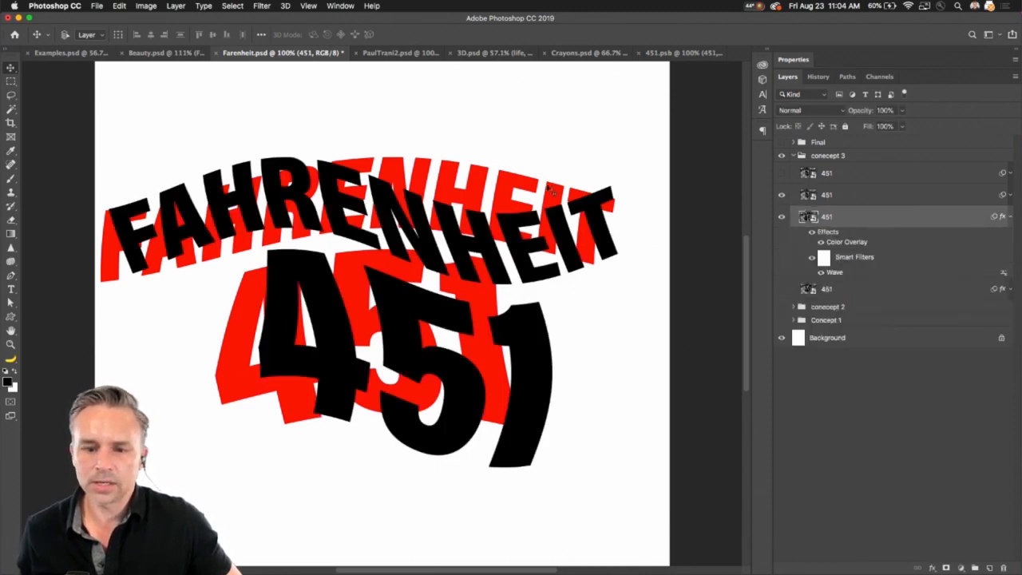
{"action": "left_click", "coordinate": [264, 6]}
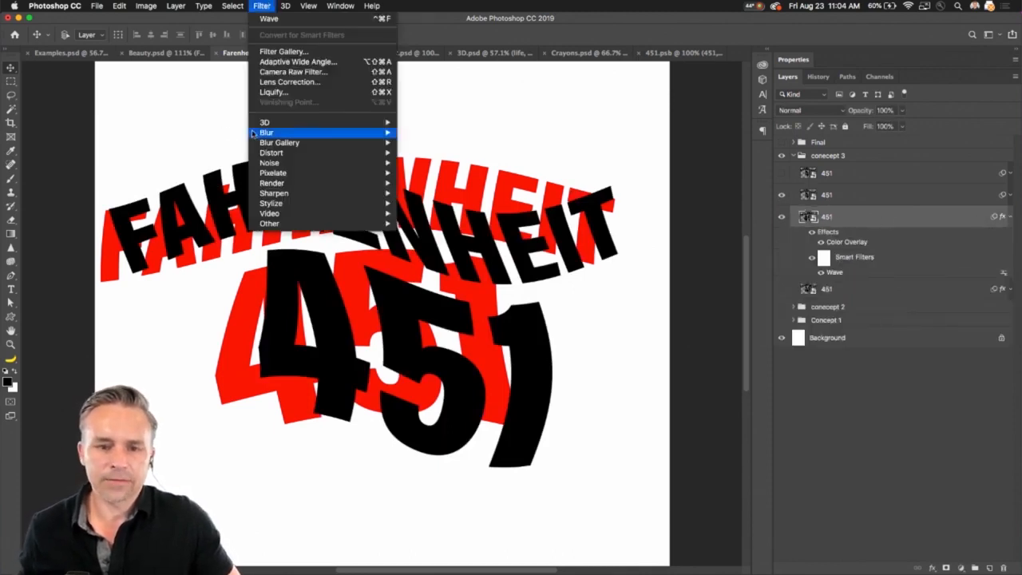
{"action": "mouse_move", "coordinate": [257, 141]}
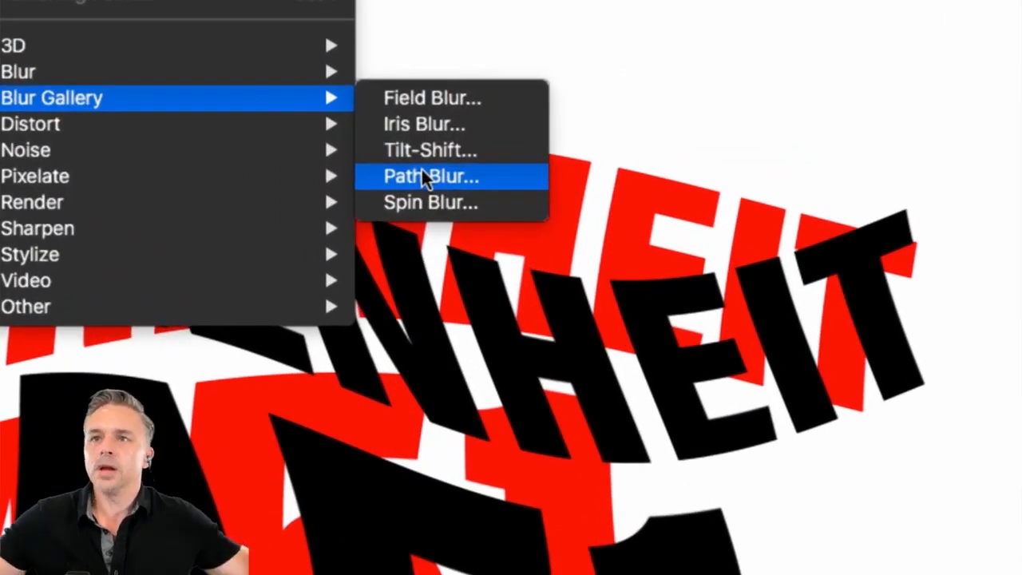
{"action": "left_click", "coordinate": [422, 170]}
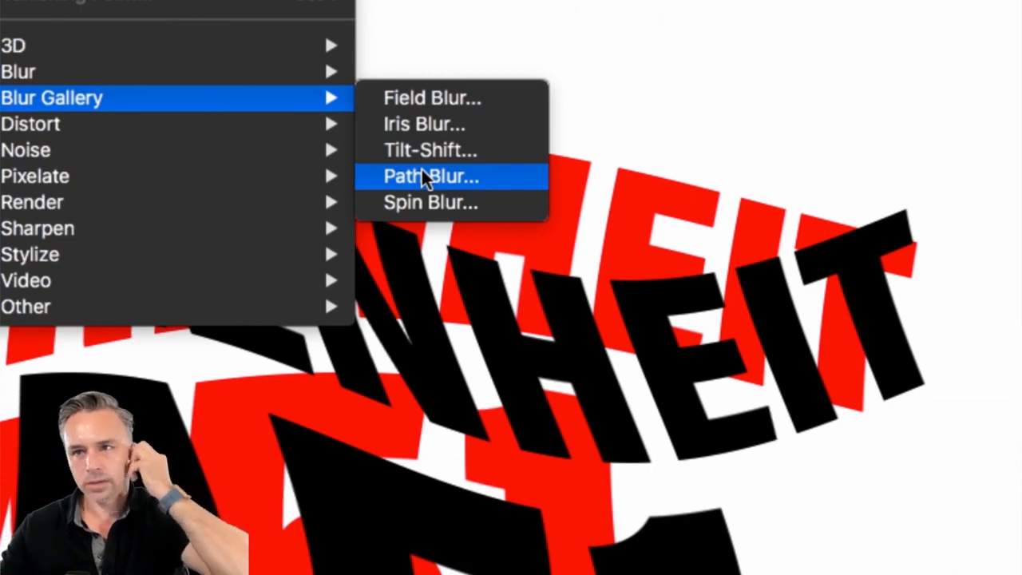
{"action": "left_click", "coordinate": [422, 172]}
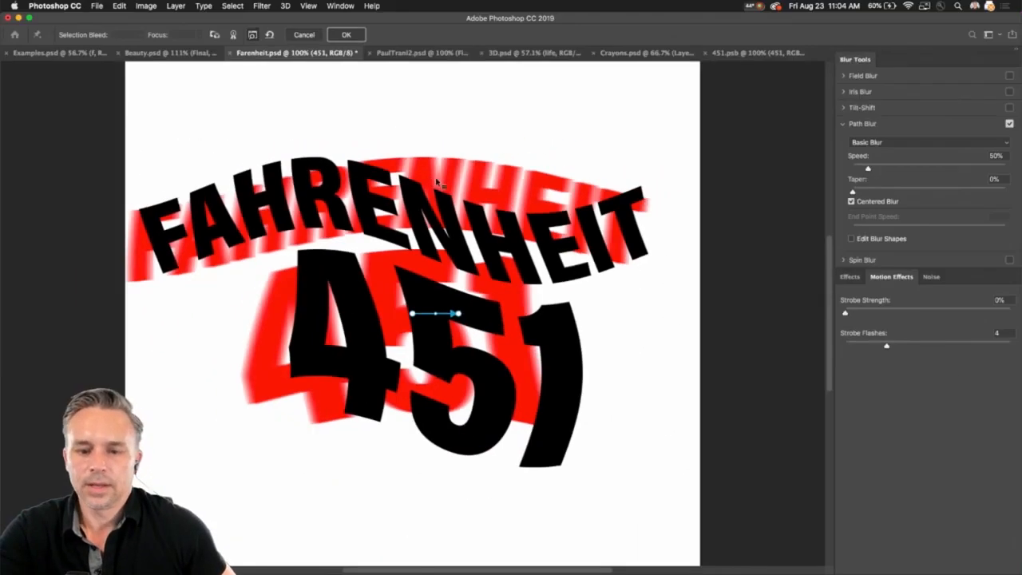
{"action": "left_click_drag", "start_coordinate": [414, 313], "coordinate": [454, 248]}
{"action": "left_click_drag", "start_coordinate": [459, 313], "coordinate": [469, 102]}
{"action": "left_click_drag", "start_coordinate": [463, 176], "coordinate": [494, 171]}
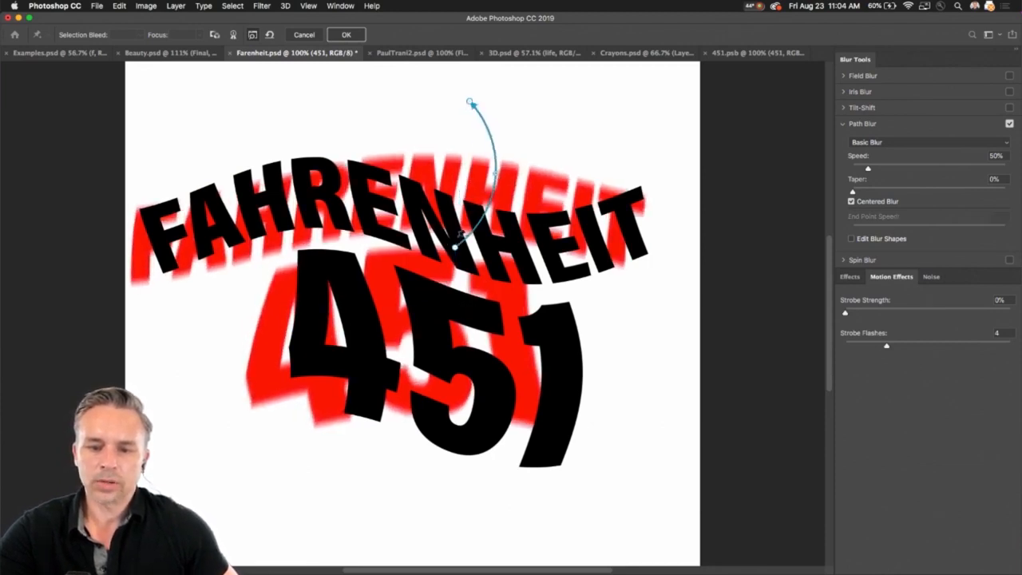
{"action": "left_click_drag", "start_coordinate": [456, 249], "coordinate": [471, 250]}
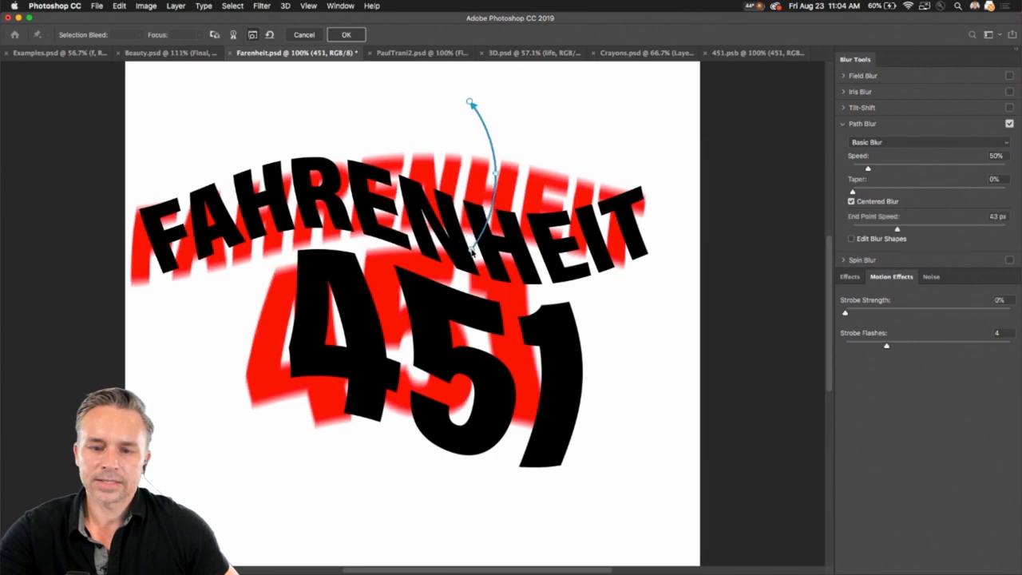
Step: Add a second blur path curving down through the 451 numerals, raise the blur speed to about 103%, and apply the filter
{"action": "left_click", "coordinate": [416, 343]}
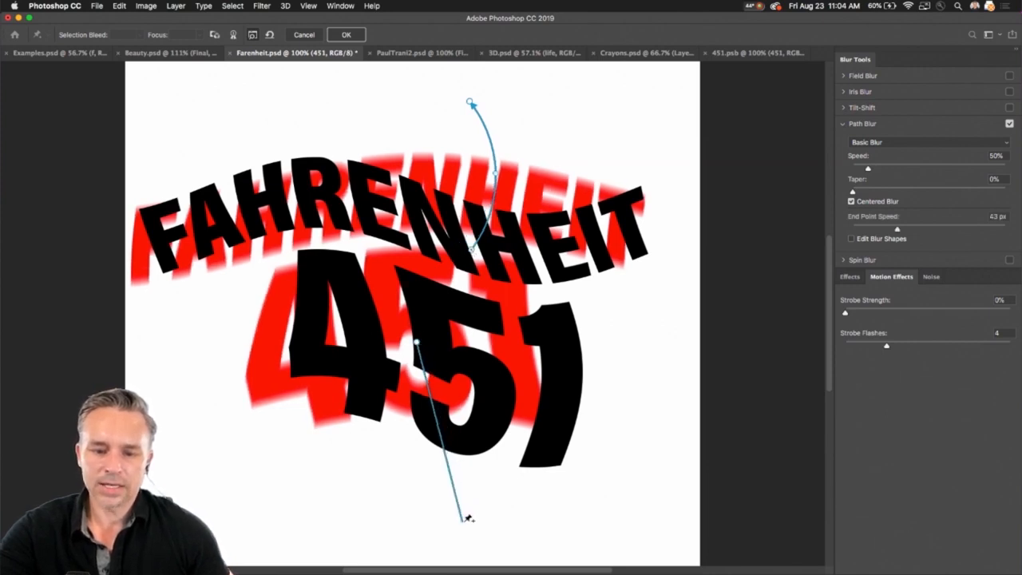
{"action": "double_click", "coordinate": [463, 519]}
{"action": "left_click_drag", "start_coordinate": [439, 437], "coordinate": [463, 421]}
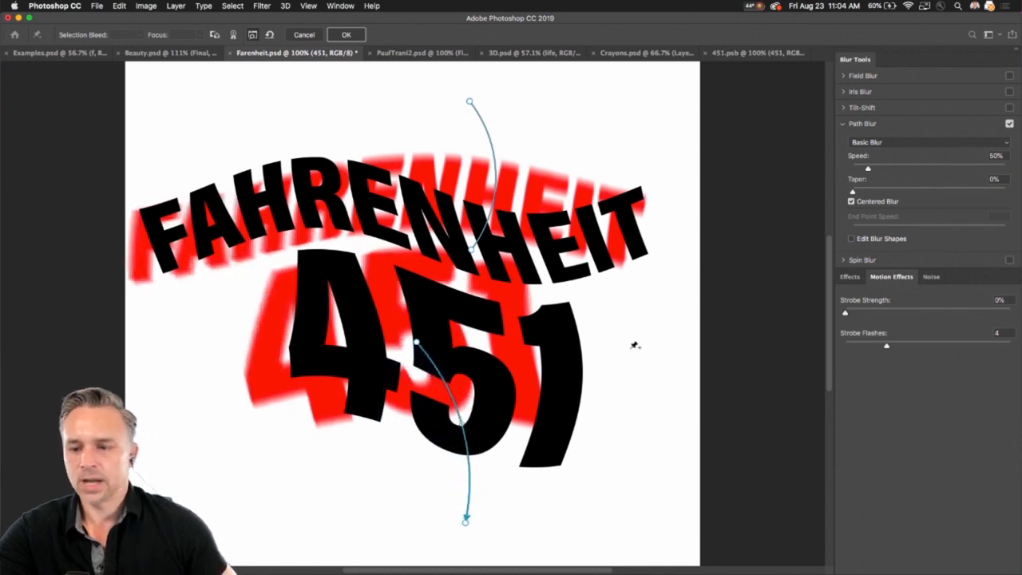
{"action": "mouse_move", "coordinate": [868, 168]}
{"action": "left_mouse_down"}
{"action": "mouse_move", "coordinate": [893, 168]}
{"action": "mouse_move", "coordinate": [884, 169]}
{"action": "left_mouse_up"}
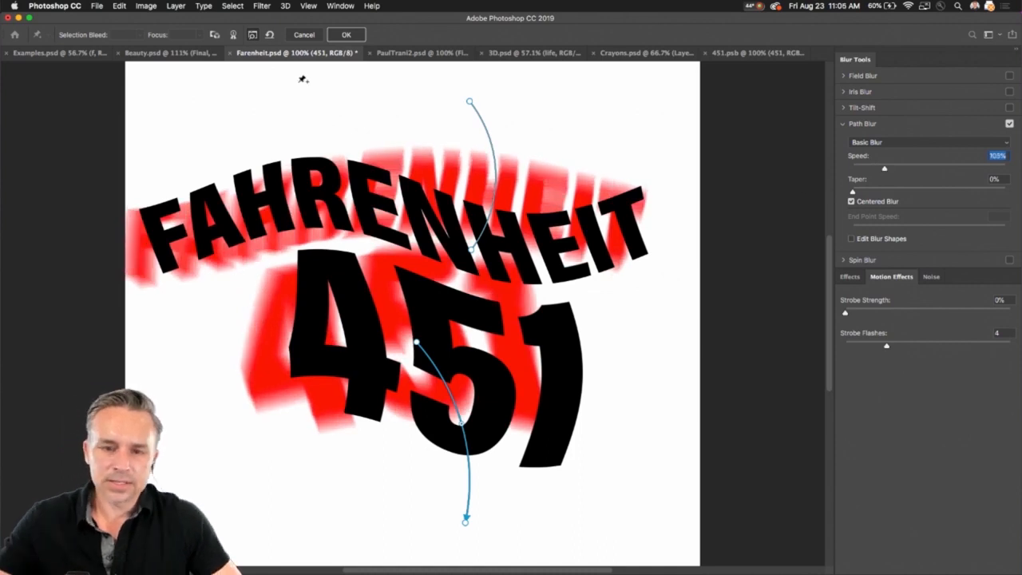
{"action": "left_click", "coordinate": [347, 35]}
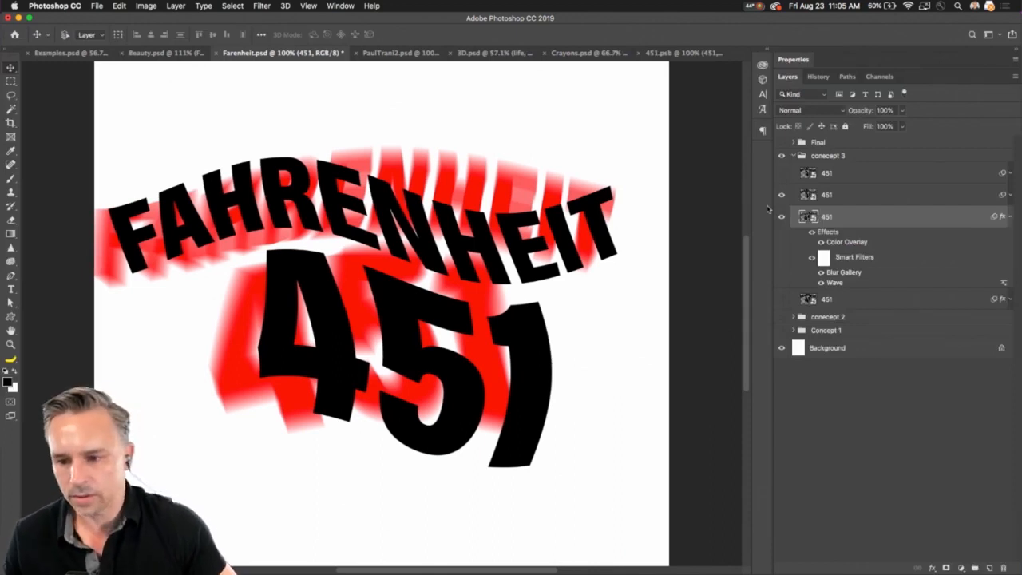
Step: Show and select the yellow 451 layer, and expand its list of effects and smart filters
{"action": "left_click", "coordinate": [781, 300]}
{"action": "left_click", "coordinate": [894, 299]}
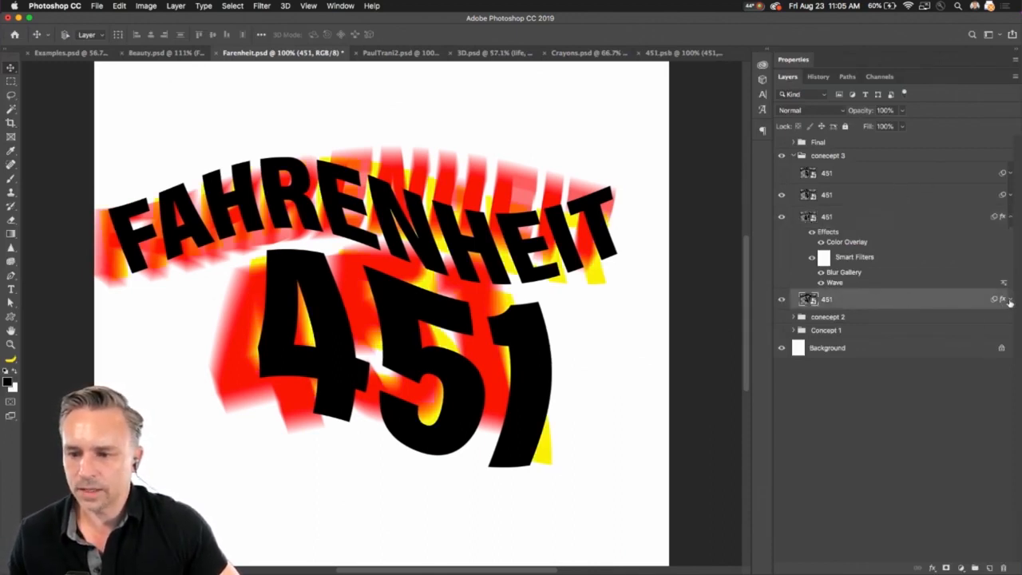
{"action": "left_click", "coordinate": [1010, 300]}
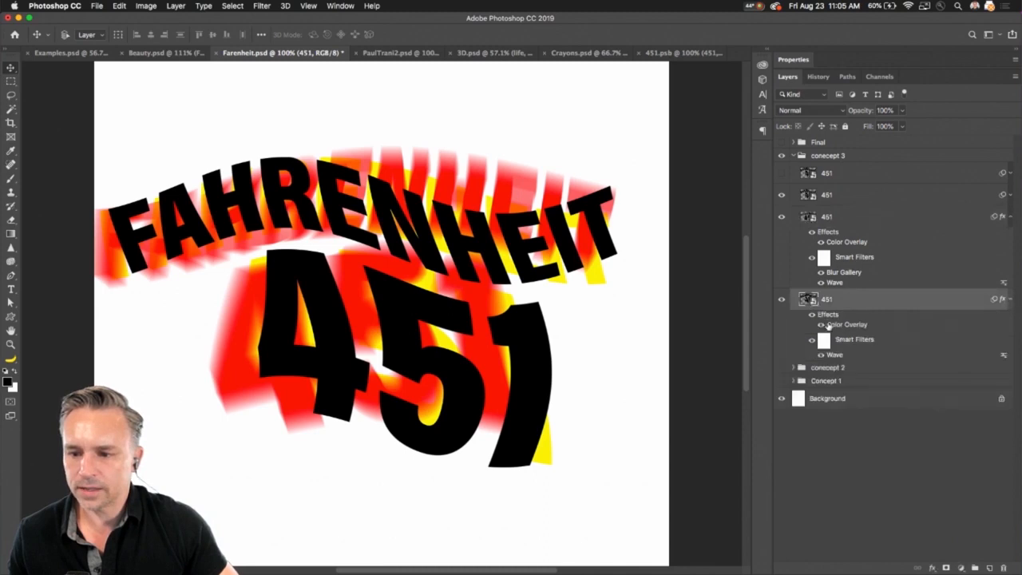
Step: Start a Path Blur on the yellow 451 layer and bend its default path upward through FAHRENHEIT to well above the lettering
{"action": "left_click", "coordinate": [259, 6]}
{"action": "mouse_move", "coordinate": [285, 145]}
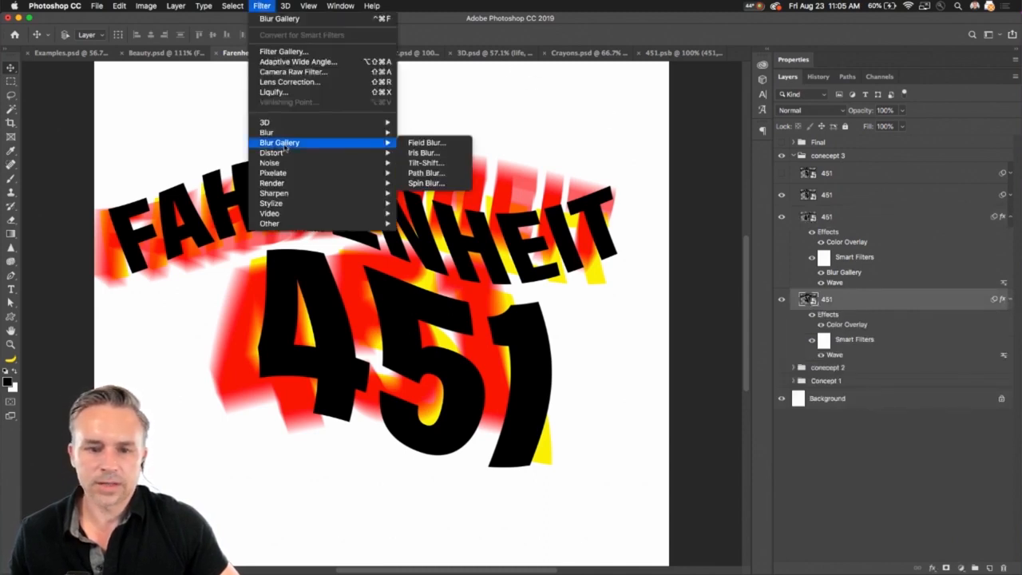
{"action": "left_click", "coordinate": [427, 173]}
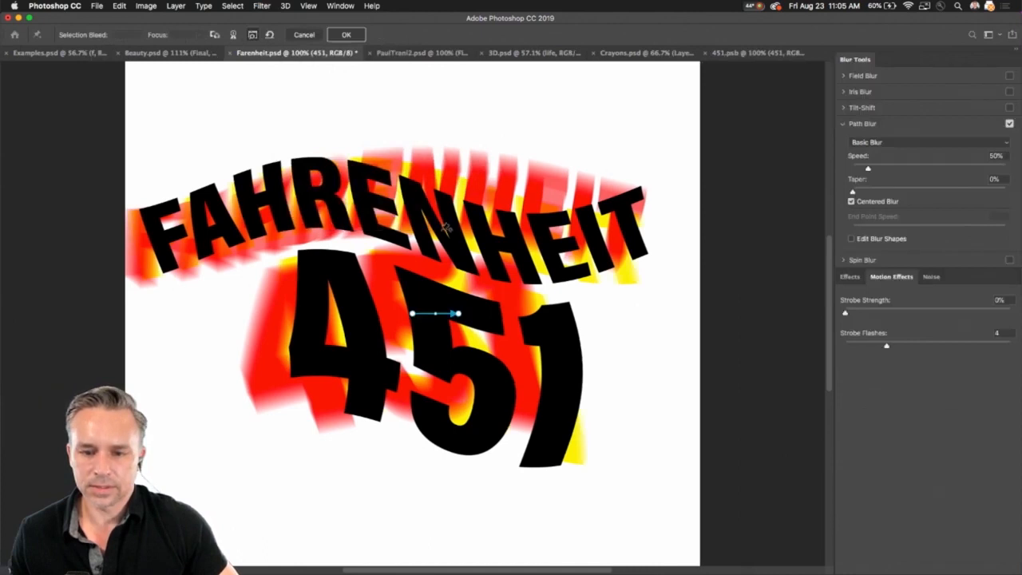
{"action": "left_click_drag", "start_coordinate": [458, 313], "coordinate": [439, 145]}
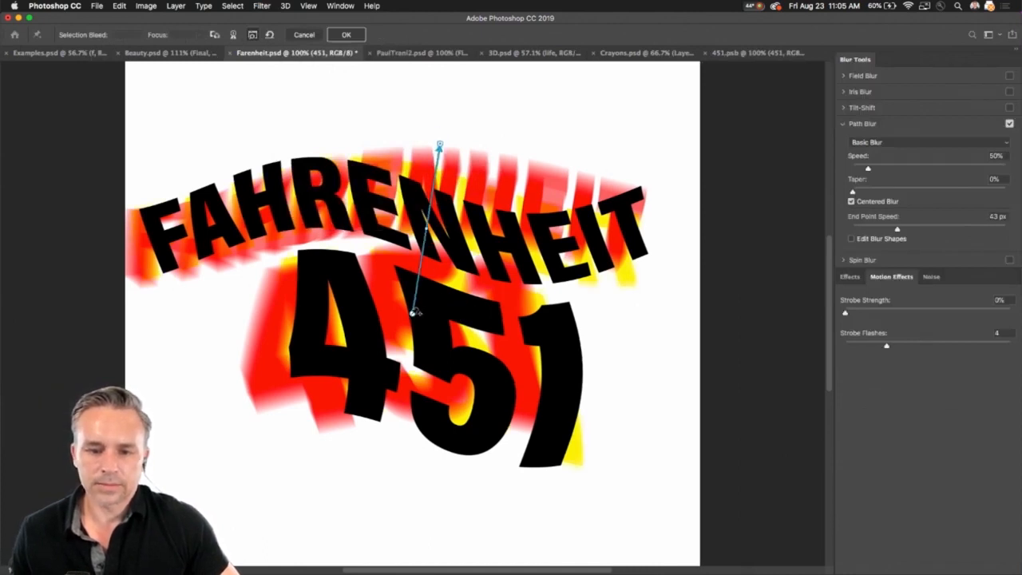
{"action": "left_click_drag", "start_coordinate": [412, 313], "coordinate": [445, 239]}
{"action": "left_click_drag", "start_coordinate": [451, 194], "coordinate": [460, 192]}
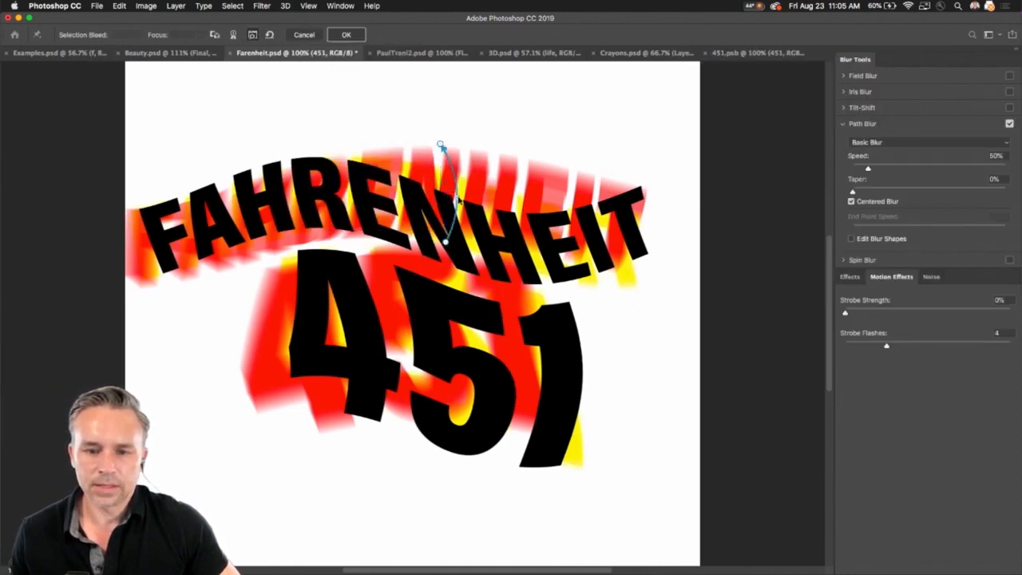
{"action": "left_click_drag", "start_coordinate": [441, 146], "coordinate": [437, 99]}
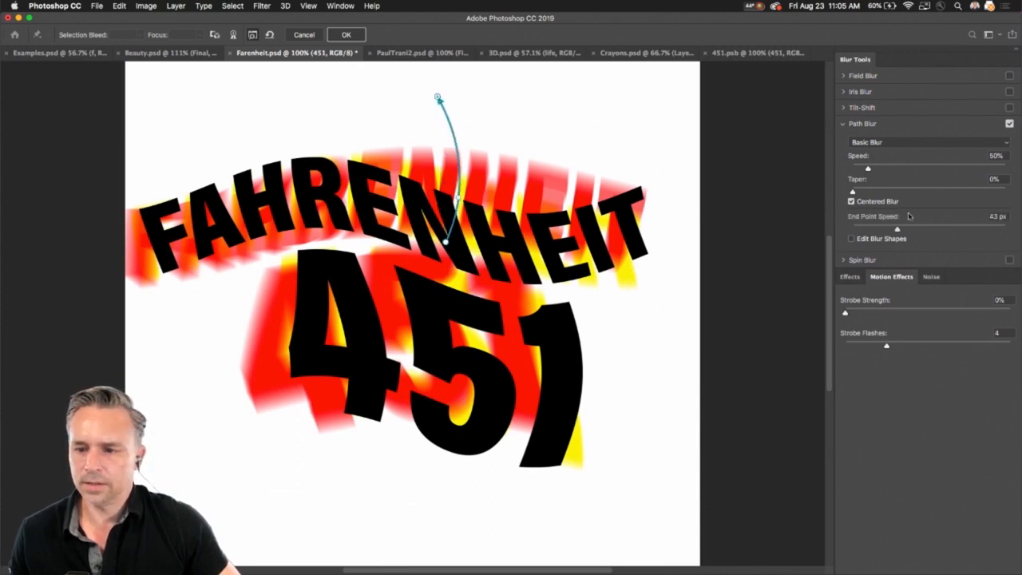
Step: Set the blur speed to about 146%, add a second path curving down through the 451 numerals, and apply the blur
{"action": "left_click_drag", "start_coordinate": [885, 170], "coordinate": [890, 170]}
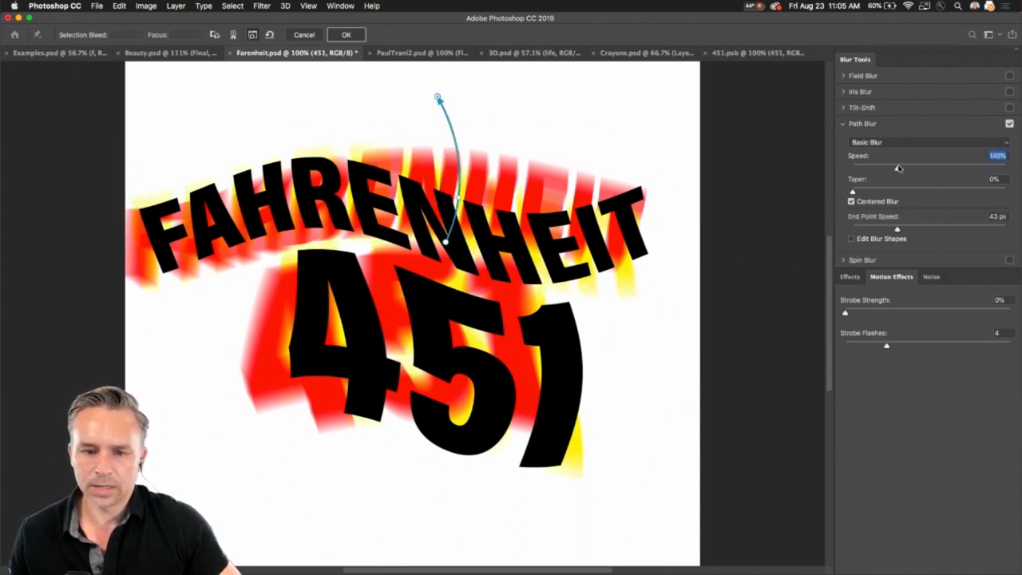
{"action": "mouse_move", "coordinate": [414, 330]}
{"action": "left_mouse_down"}
{"action": "mouse_move", "coordinate": [431, 511]}
{"action": "mouse_move", "coordinate": [424, 528]}
{"action": "left_mouse_up"}
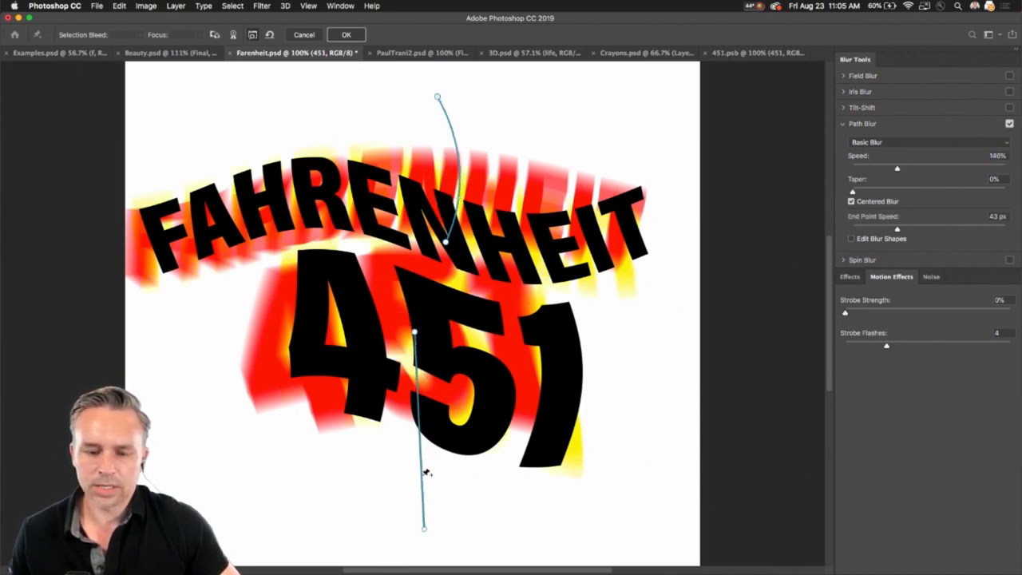
{"action": "left_click_drag", "start_coordinate": [421, 429], "coordinate": [462, 429]}
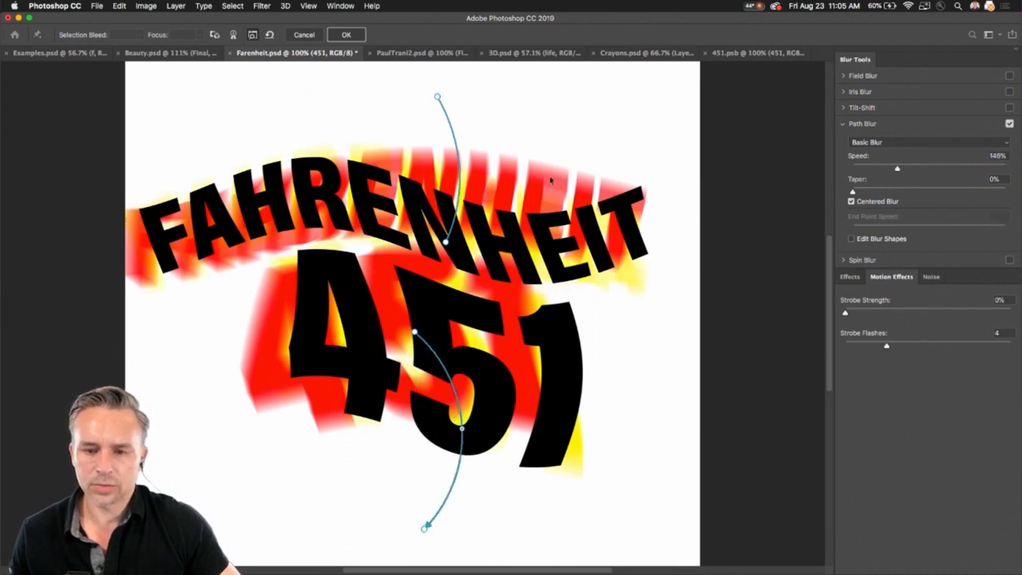
{"action": "left_click", "coordinate": [344, 35]}
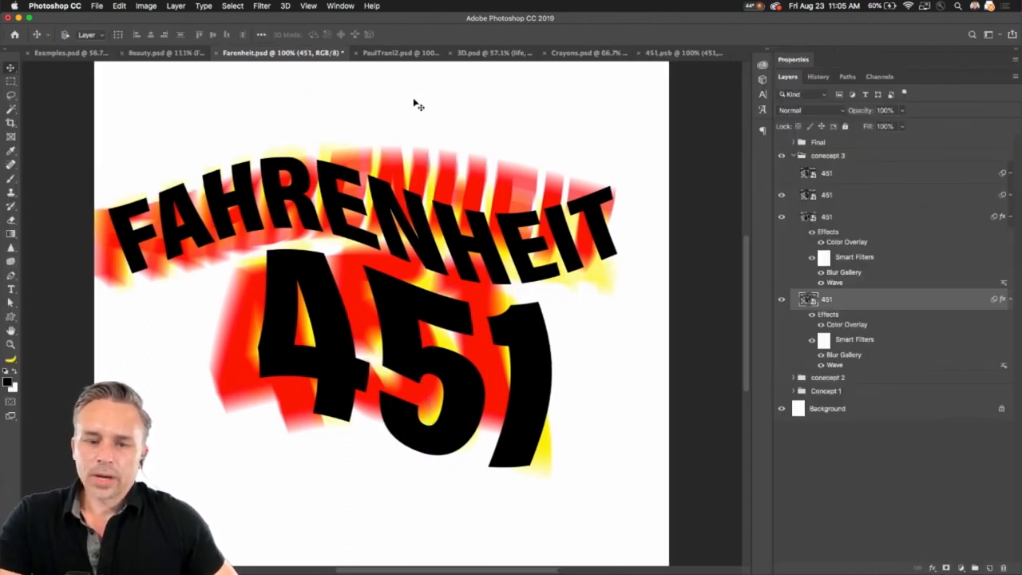
Step: Select the visible black 451 layer and collapse the effects lists of the red and yellow layers
{"action": "left_click", "coordinate": [860, 196]}
{"action": "left_click", "coordinate": [1009, 218]}
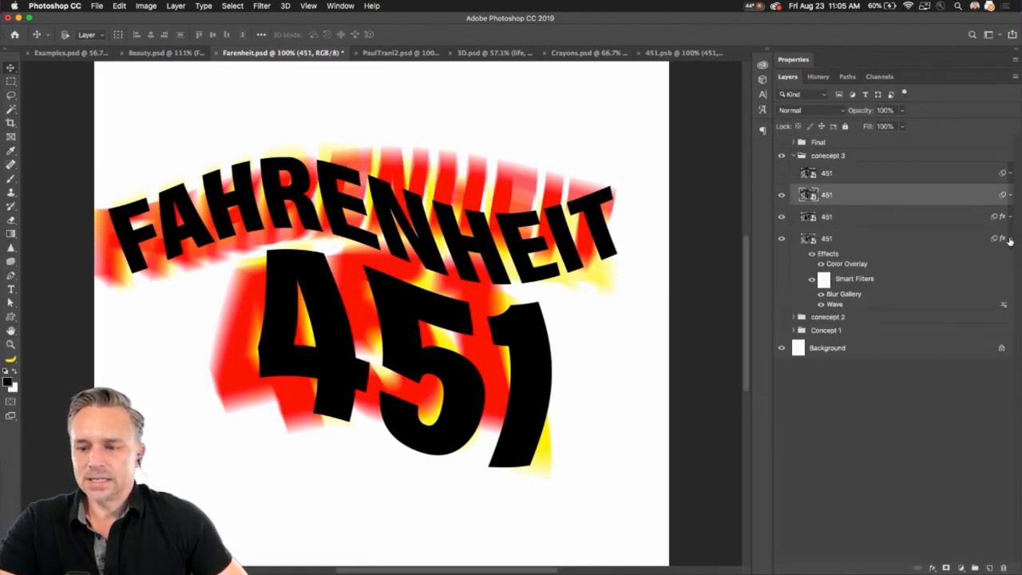
{"action": "left_click", "coordinate": [1010, 240]}
Step: Start a Path Blur on the visible black 451 layer and replace its default path with a near-vertical one rising through FAHRENHEIT
{"action": "left_click", "coordinate": [261, 5]}
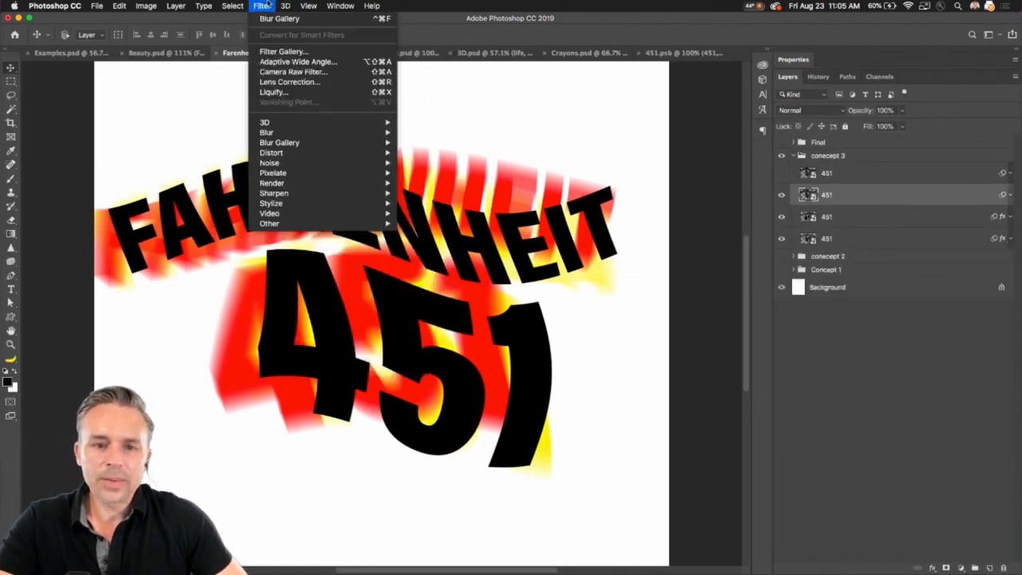
{"action": "mouse_move", "coordinate": [279, 148]}
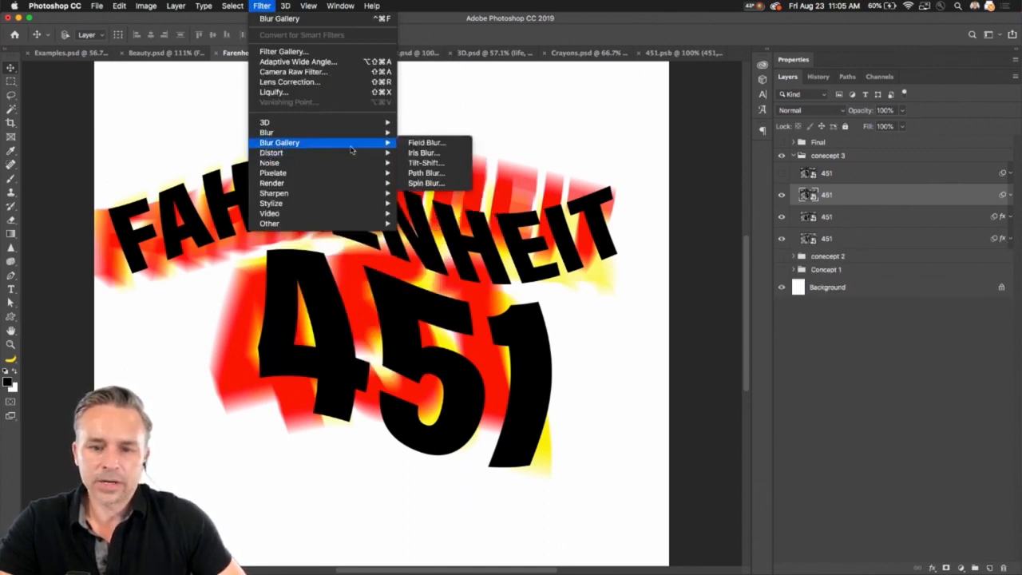
{"action": "mouse_move", "coordinate": [347, 147]}
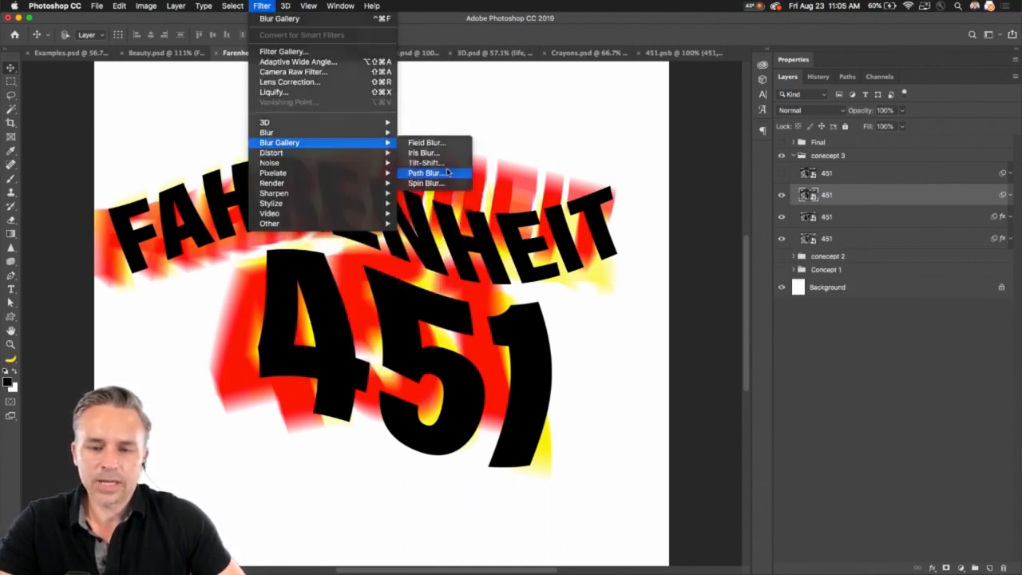
{"action": "left_click", "coordinate": [456, 166]}
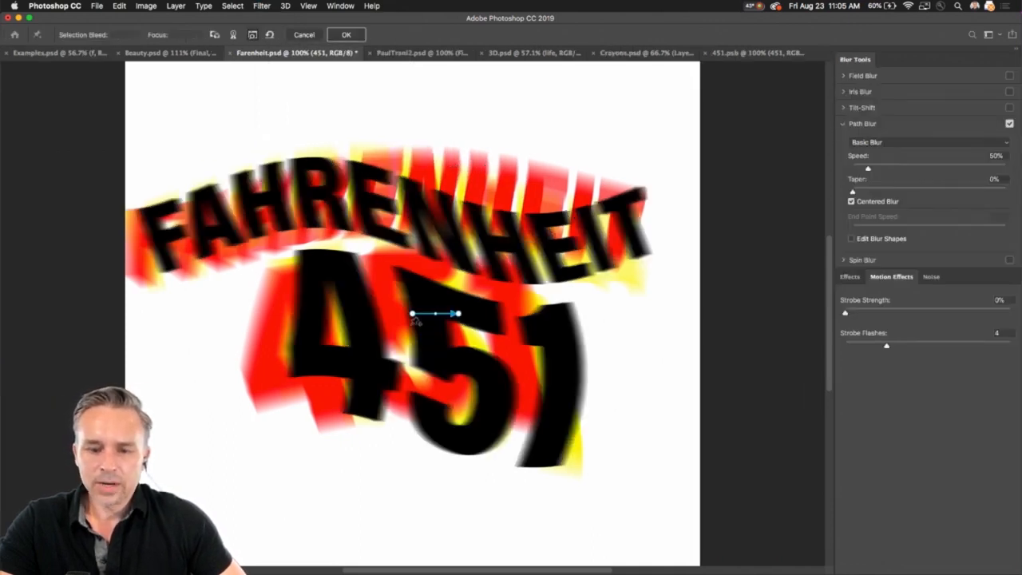
{"action": "left_click_drag", "start_coordinate": [443, 224], "coordinate": [445, 104]}
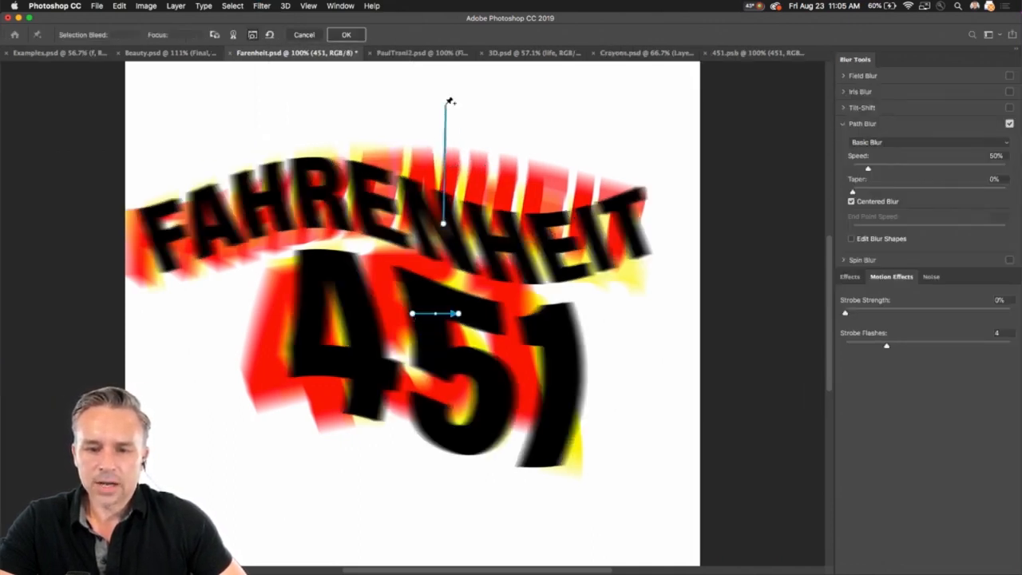
{"action": "left_click", "coordinate": [412, 313]}
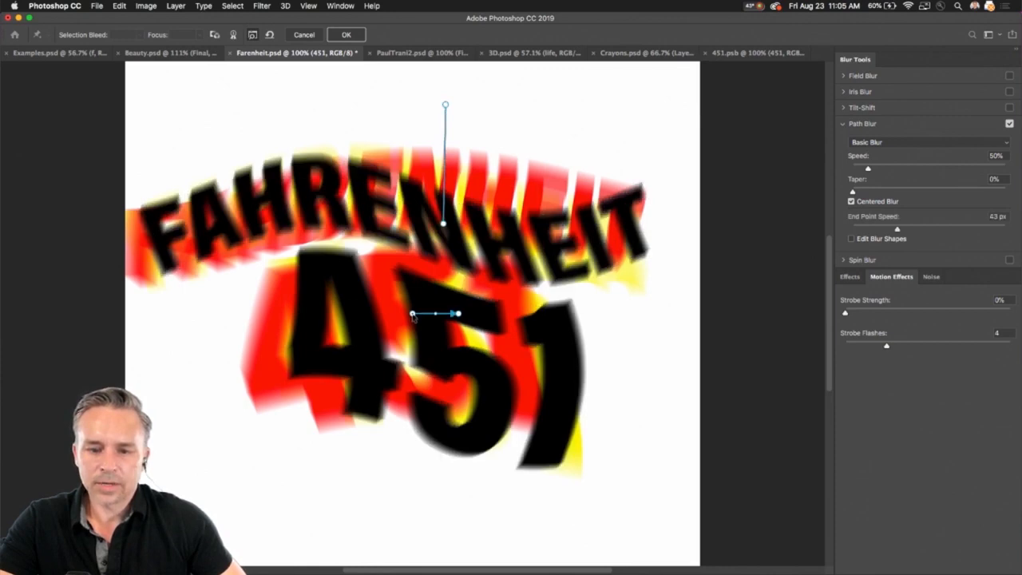
{"action": "key", "text": "Delete"}
Step: Extend the upward path's end higher above FAHRENHEIT, then reshape its start and midpoint into a slight curve bowing to the left
{"action": "left_click_drag", "start_coordinate": [445, 104], "coordinate": [440, 86]}
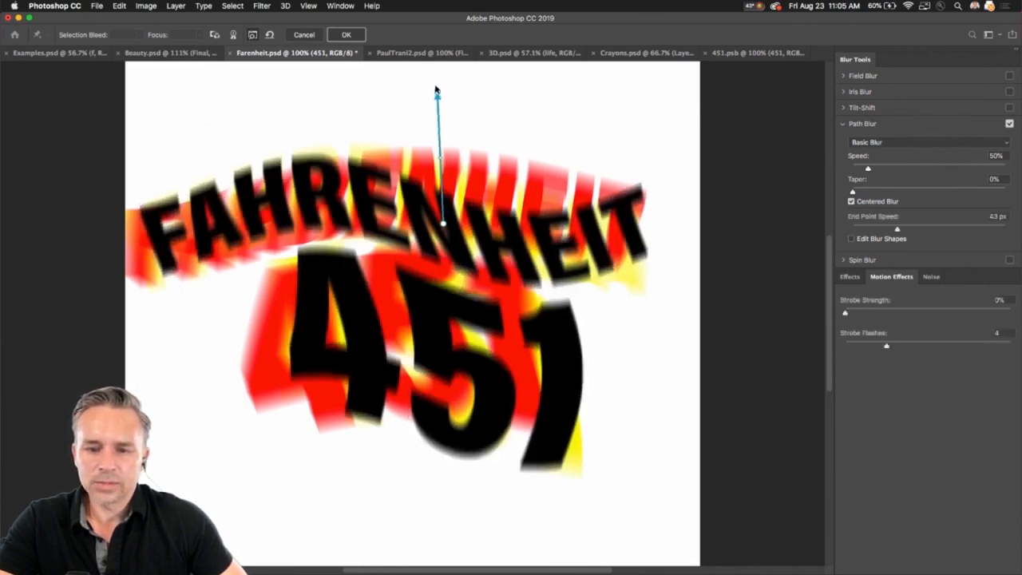
{"action": "left_click_drag", "start_coordinate": [442, 155], "coordinate": [466, 158]}
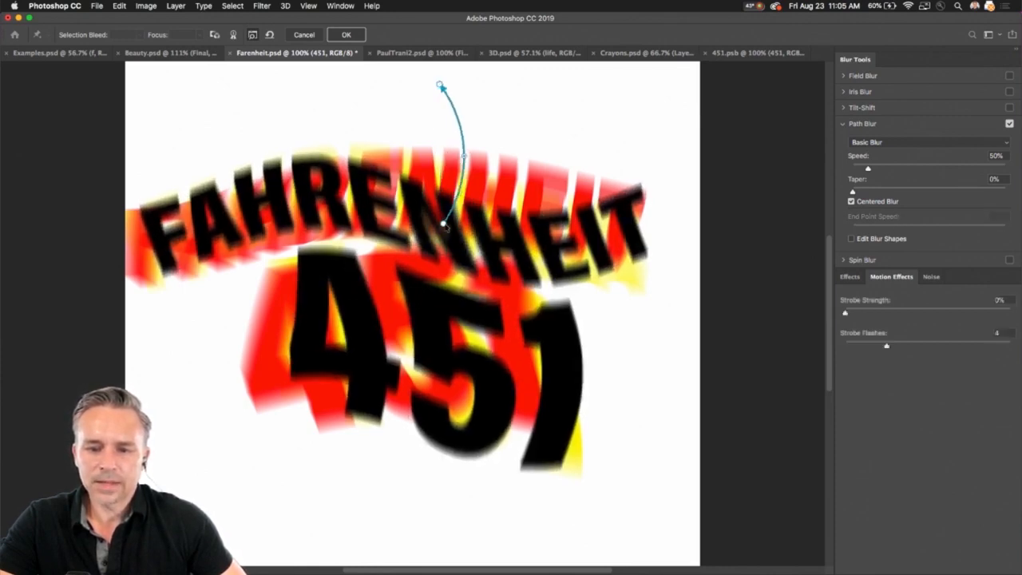
{"action": "left_click", "coordinate": [444, 224]}
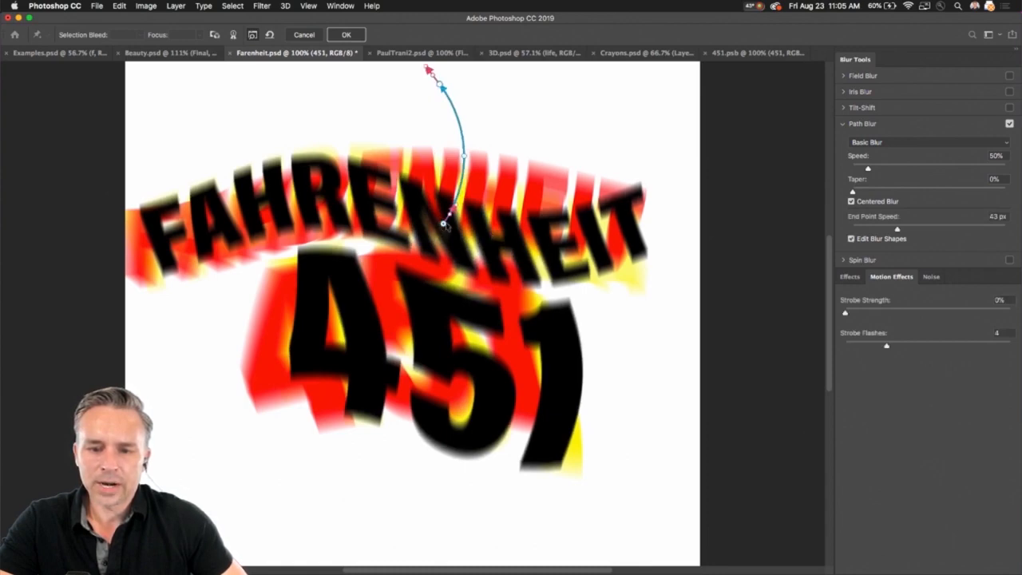
{"action": "left_click_drag", "start_coordinate": [444, 224], "coordinate": [488, 234]}
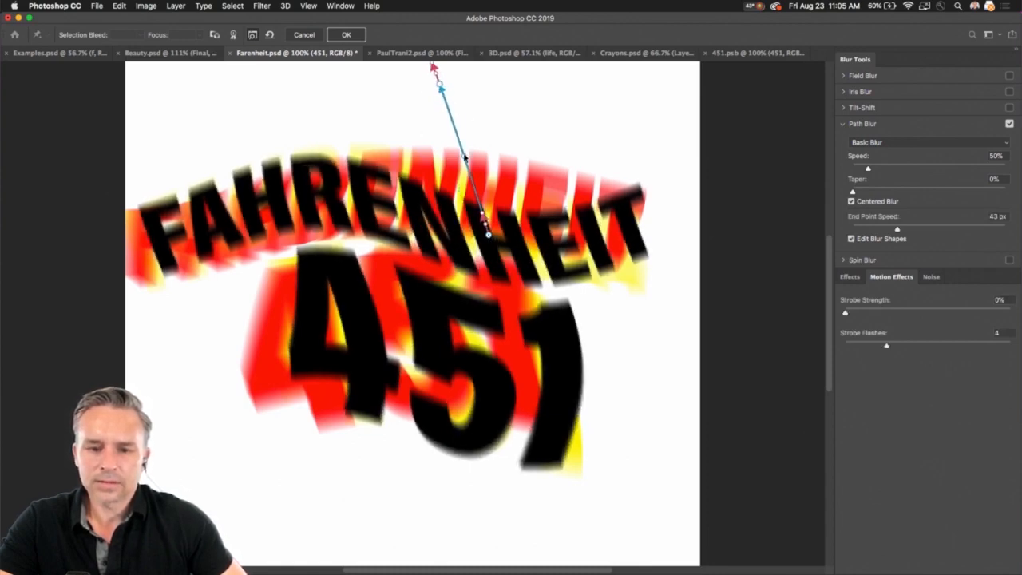
{"action": "left_click_drag", "start_coordinate": [465, 157], "coordinate": [438, 132]}
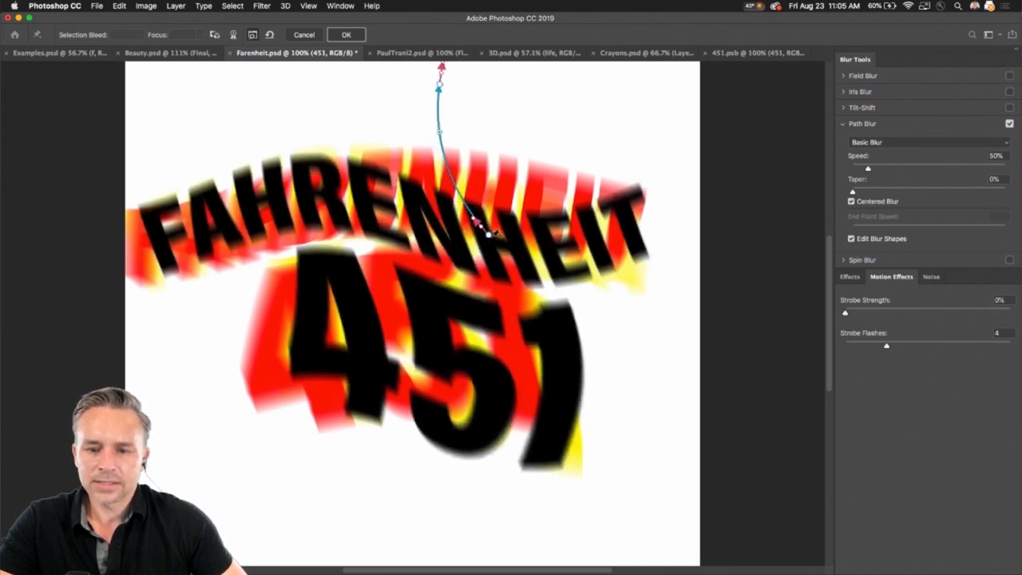
{"action": "left_click_drag", "start_coordinate": [493, 232], "coordinate": [456, 228]}
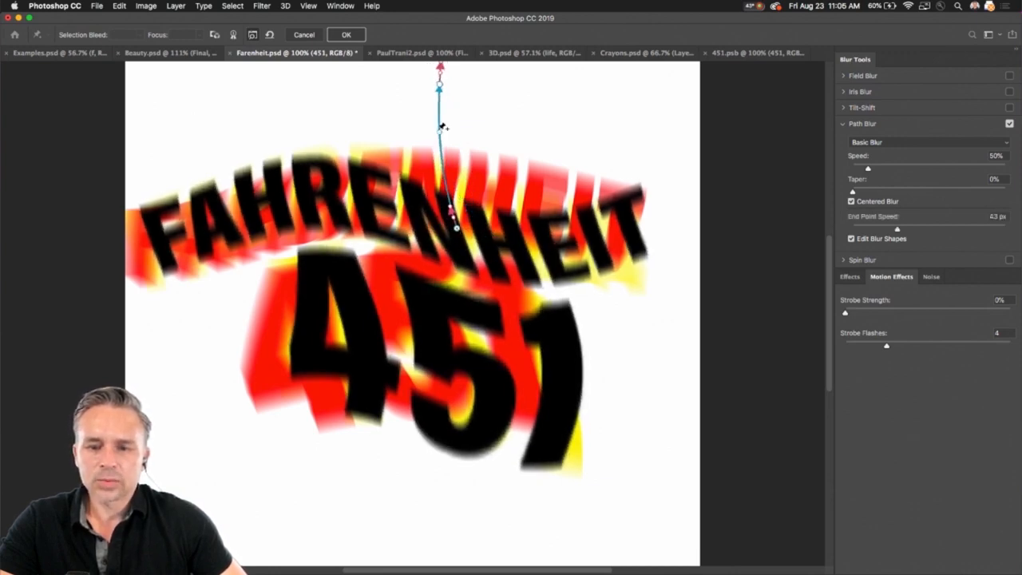
Step: Set the blur speed to about 101% and add a second path curving down through the 5 to below the numerals
{"action": "left_click_drag", "start_coordinate": [868, 168], "coordinate": [883, 170]}
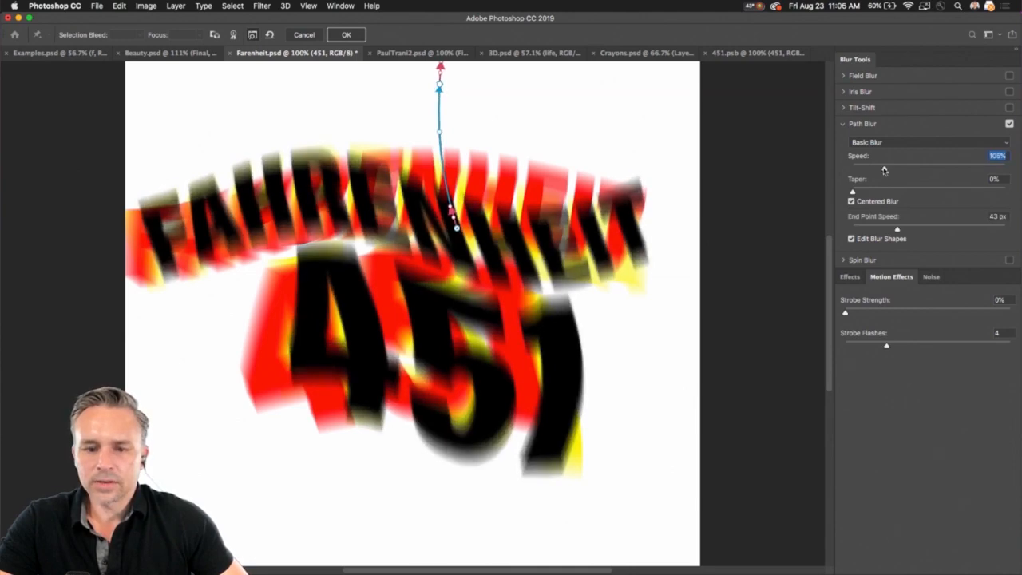
{"action": "left_click", "coordinate": [456, 365]}
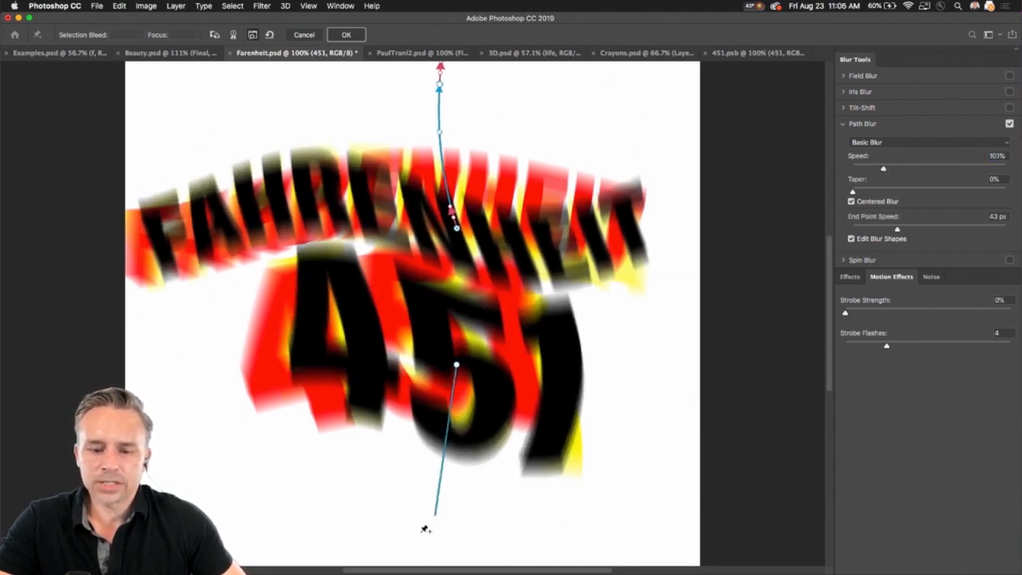
{"action": "double_click", "coordinate": [397, 547]}
{"action": "left_click_drag", "start_coordinate": [427, 457], "coordinate": [448, 465]}
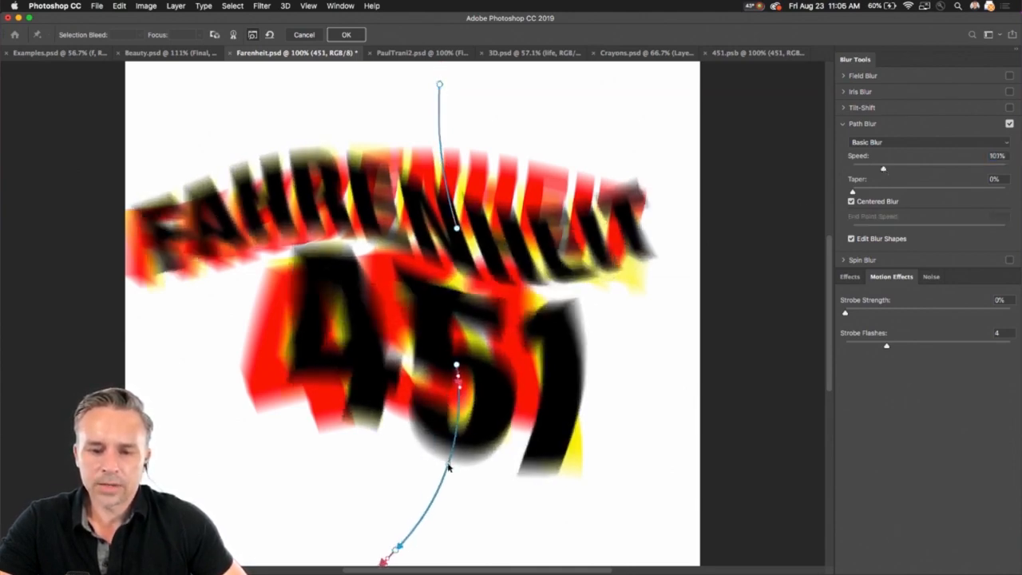
Step: Add a third, nearly horizontal blur path across the top of the 5 and reduce the blur speed to 0%
{"action": "left_click", "coordinate": [401, 280]}
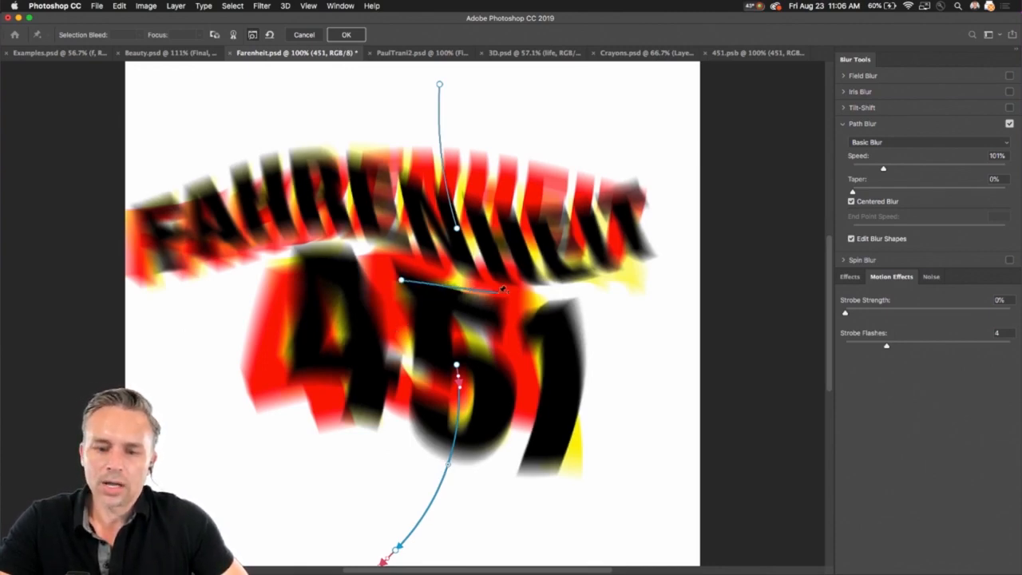
{"action": "left_click", "coordinate": [499, 295]}
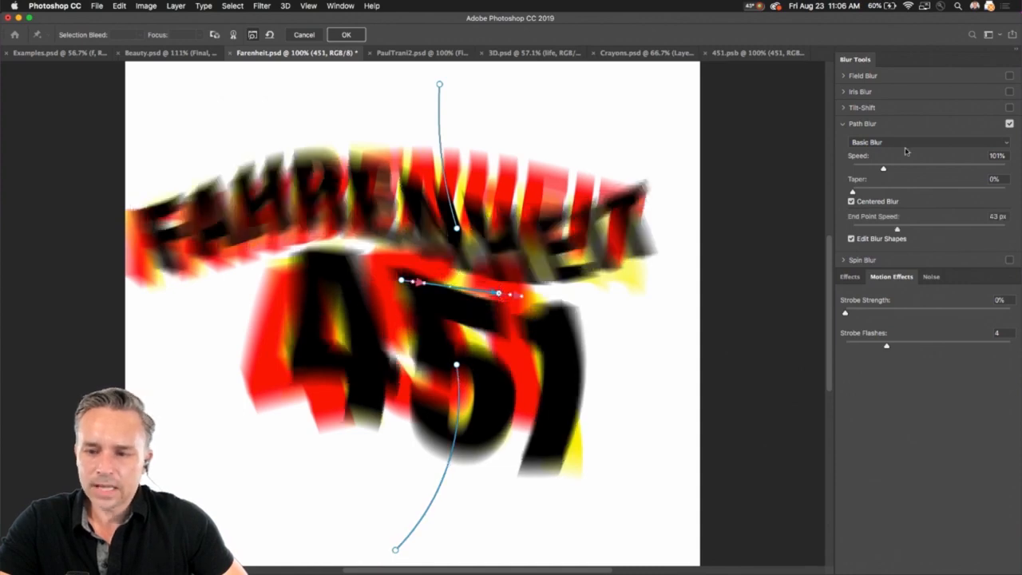
{"action": "left_click_drag", "start_coordinate": [883, 170], "coordinate": [723, 171]}
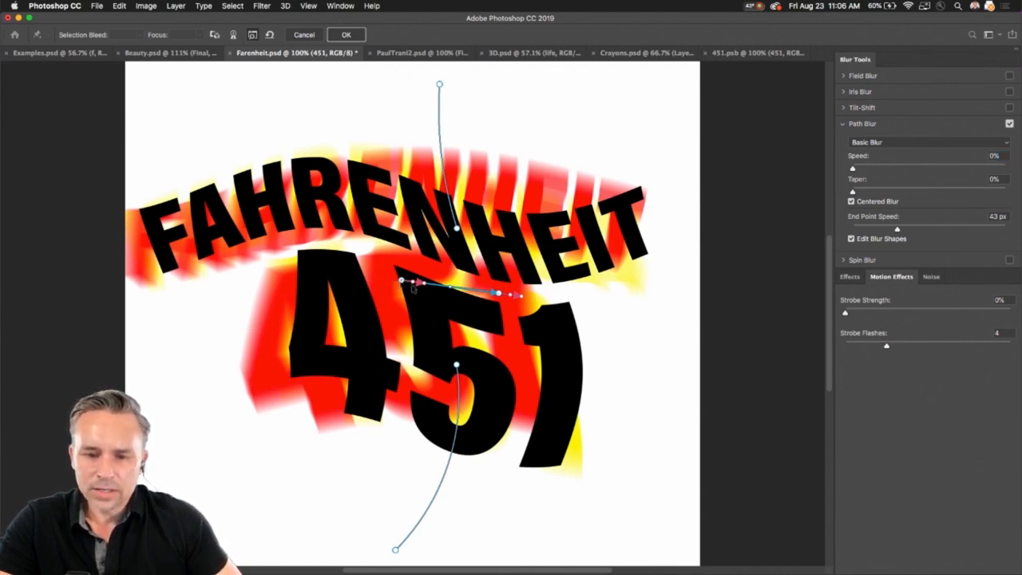
Step: Shorten the horizontal path to fit within the top bar of the 5, and move the downward path's start higher in the 5
{"action": "left_click_drag", "start_coordinate": [402, 281], "coordinate": [494, 304]}
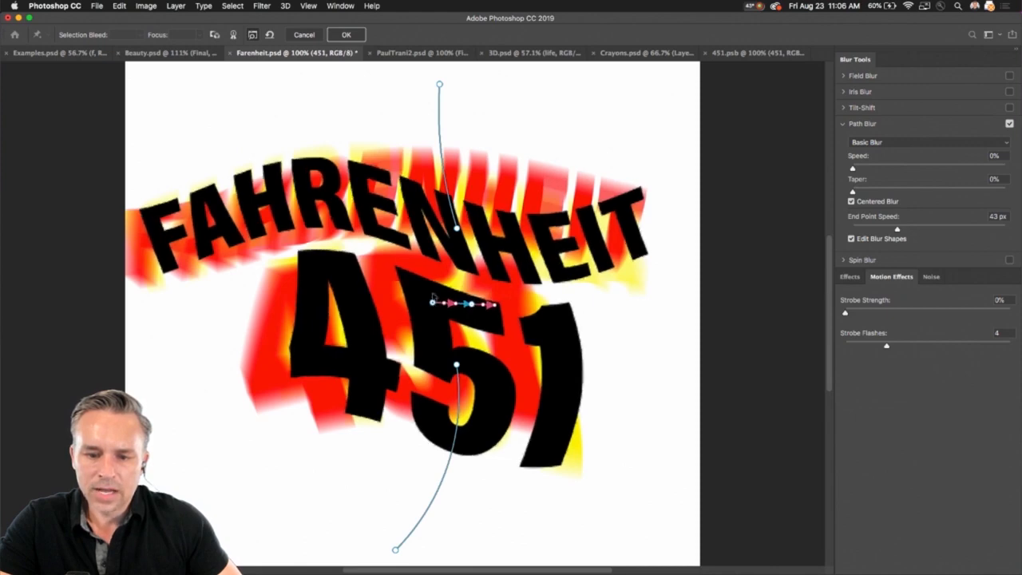
{"action": "left_click_drag", "start_coordinate": [432, 301], "coordinate": [432, 289]}
{"action": "left_click_drag", "start_coordinate": [457, 366], "coordinate": [470, 292]}
Step: Set the blur speed to 33% and apply the path blur to the black 451 layer
{"action": "left_click", "coordinate": [853, 169]}
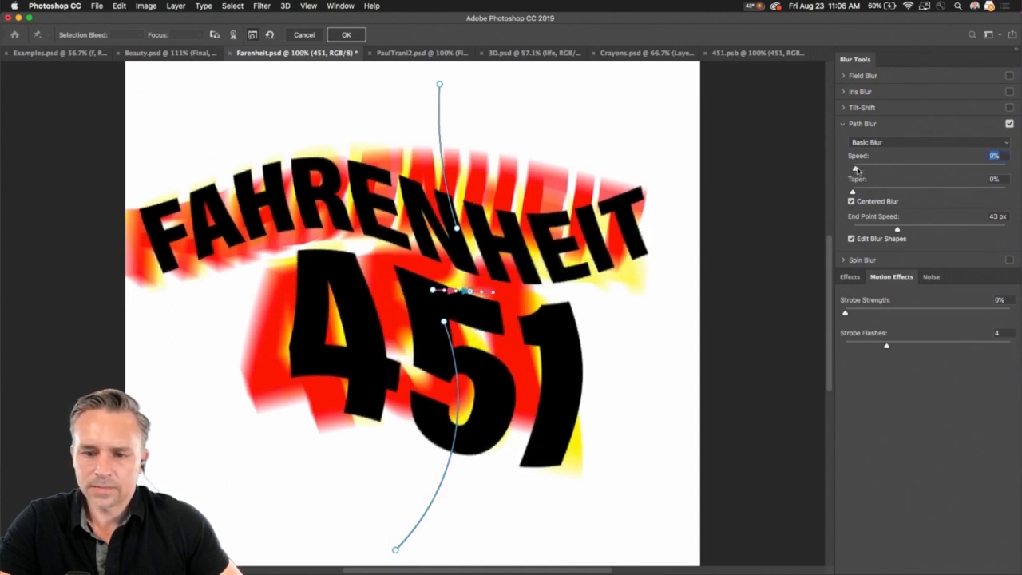
{"action": "left_click_drag", "start_coordinate": [855, 169], "coordinate": [862, 170]}
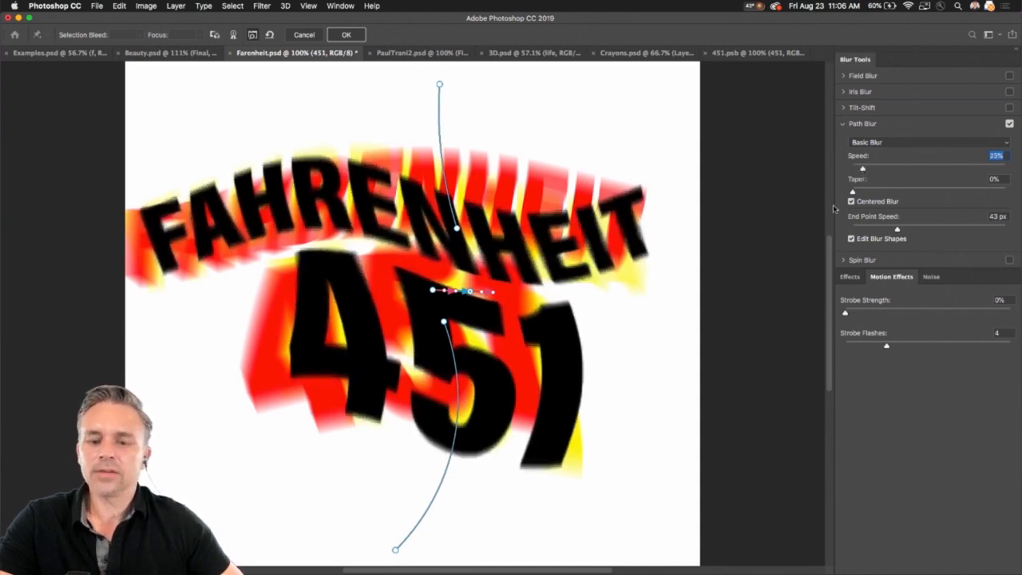
{"action": "scroll", "coordinate": [404, 279], "scroll_direction": "up", "scroll_amount": 1}
{"action": "scroll", "coordinate": [404, 279], "scroll_direction": "left", "scroll_amount": 1}
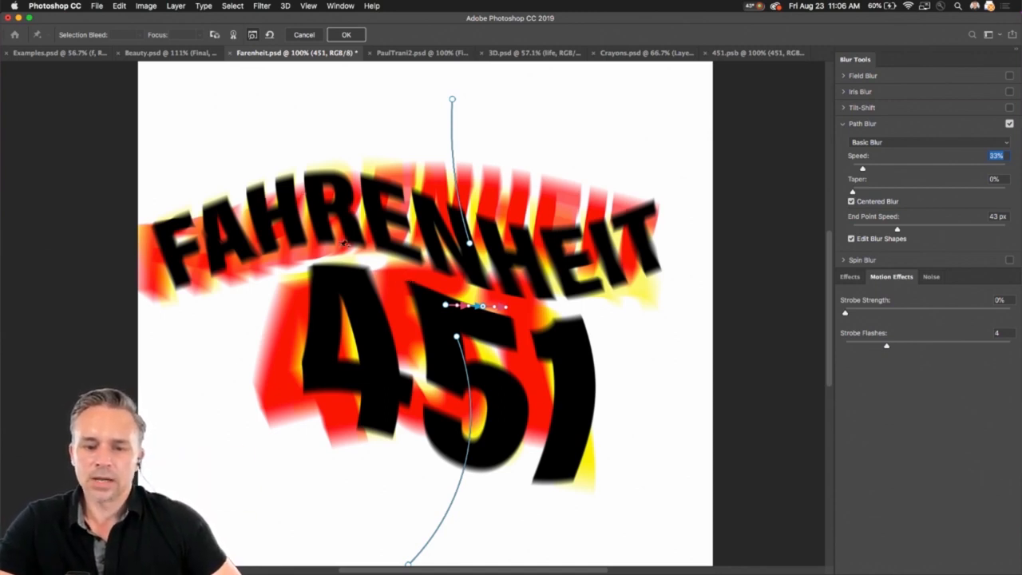
{"action": "left_click", "coordinate": [344, 35]}
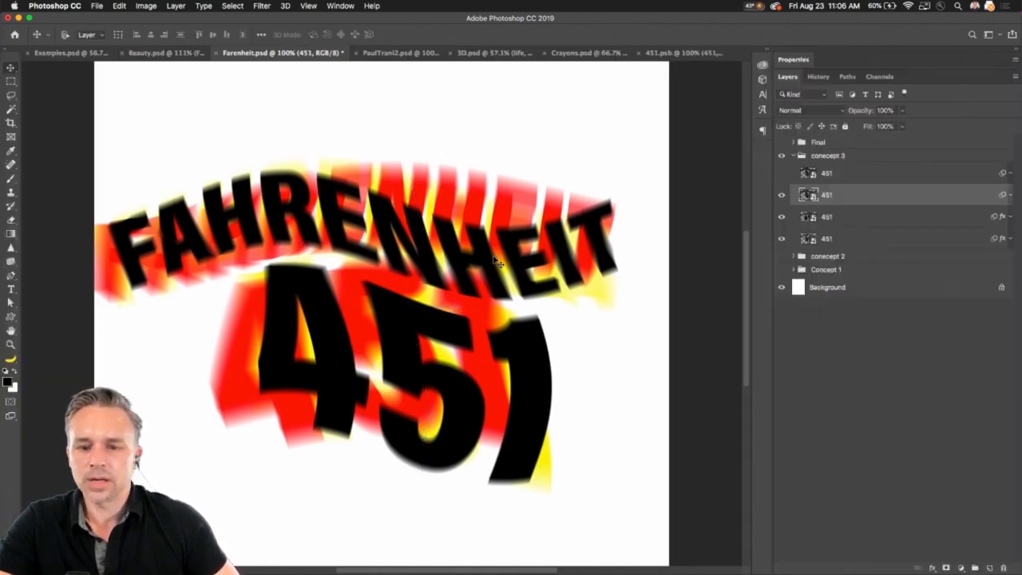
Step: Open the asset libraries and look through the Misc library for a colorful image
{"action": "left_click", "coordinate": [764, 52]}
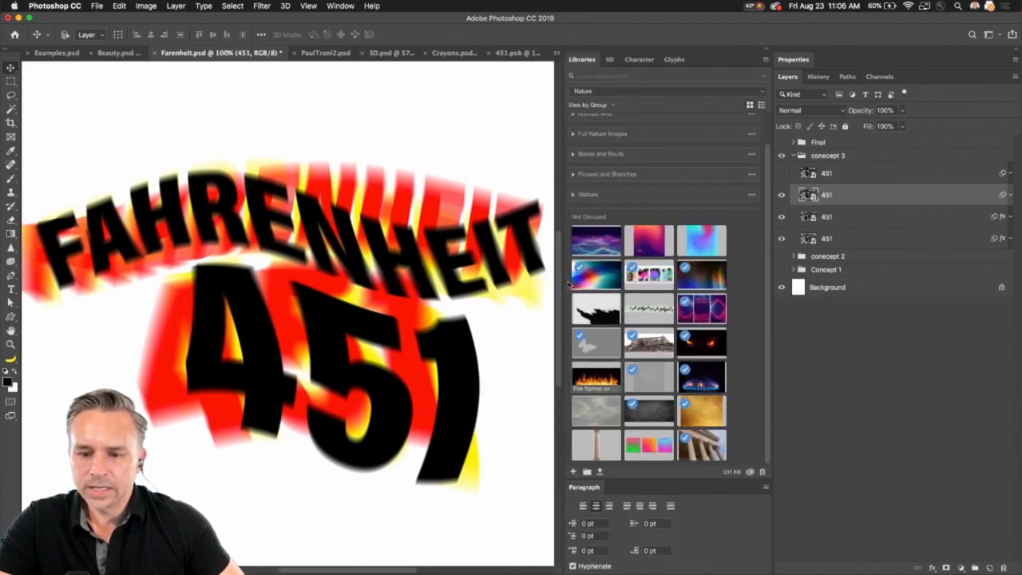
{"action": "left_click", "coordinate": [602, 94]}
{"action": "left_click", "coordinate": [593, 113]}
{"action": "scroll", "coordinate": [667, 311], "scroll_direction": "down", "scroll_amount": 10}
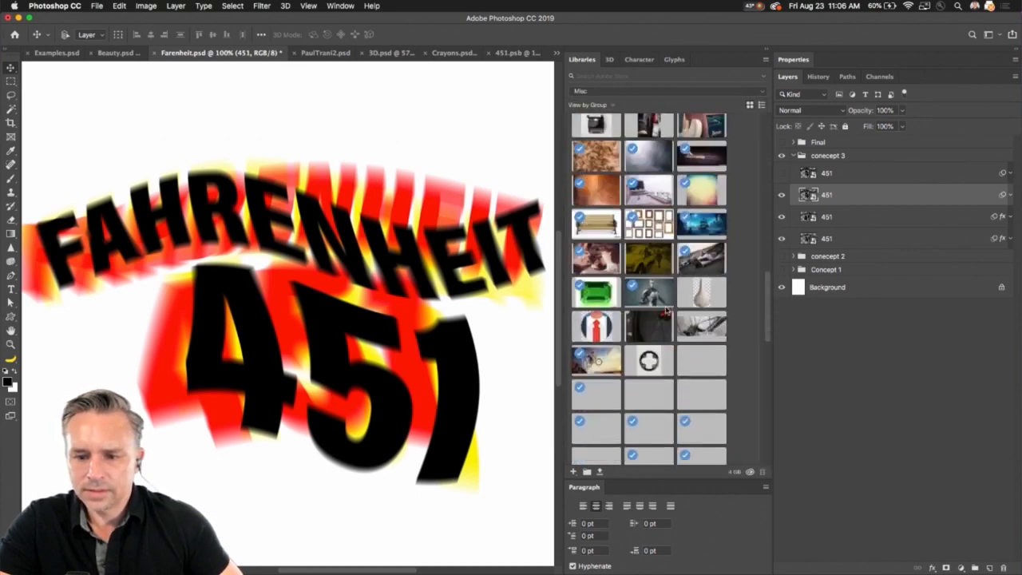
{"action": "scroll", "coordinate": [666, 311], "scroll_direction": "down", "scroll_amount": 10}
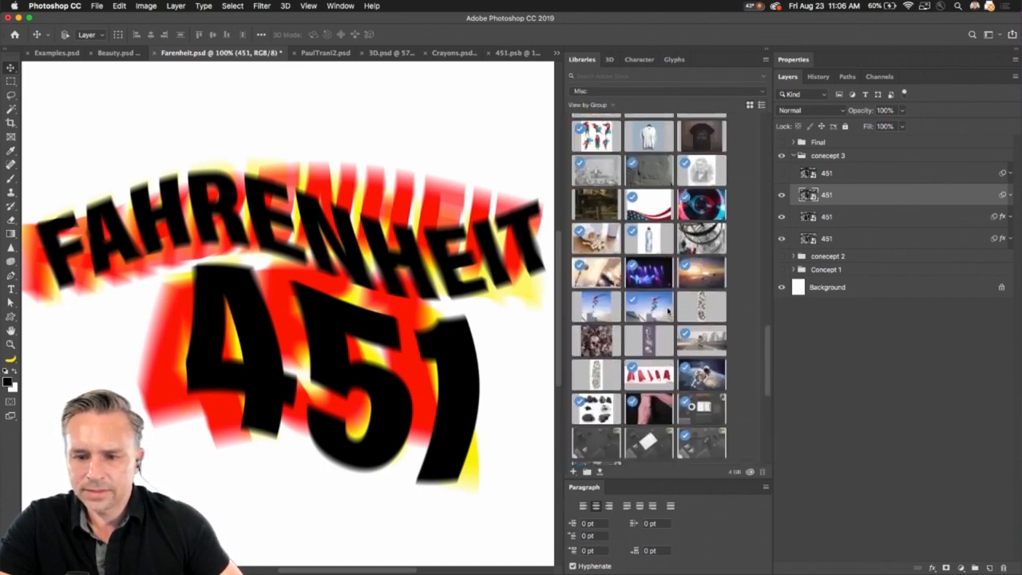
{"action": "scroll", "coordinate": [666, 310], "scroll_direction": "up", "scroll_amount": 15}
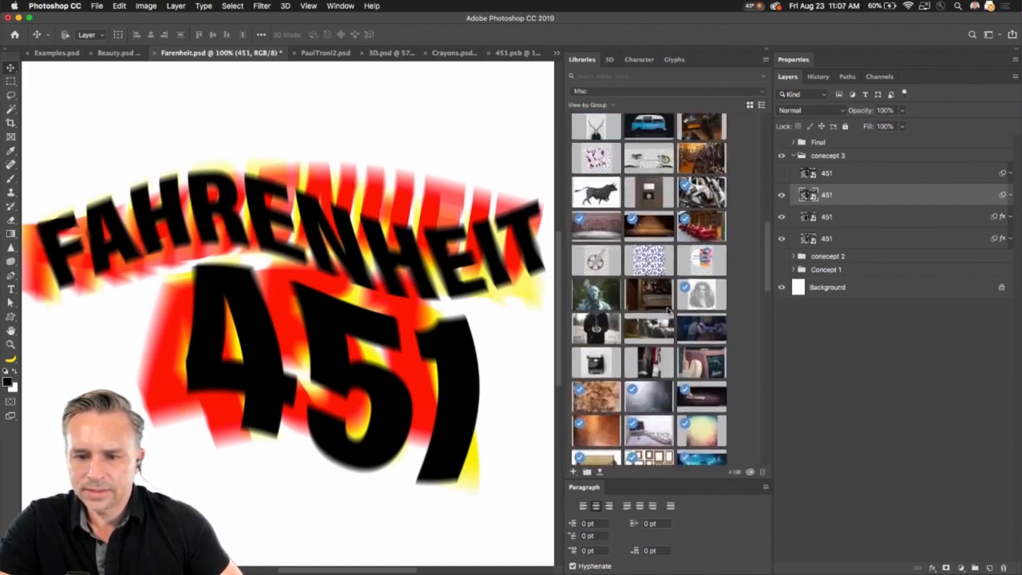
Step: Place the abstract colorful rays background image from the Nature library above the visible black 451 layer
{"action": "left_click", "coordinate": [639, 93]}
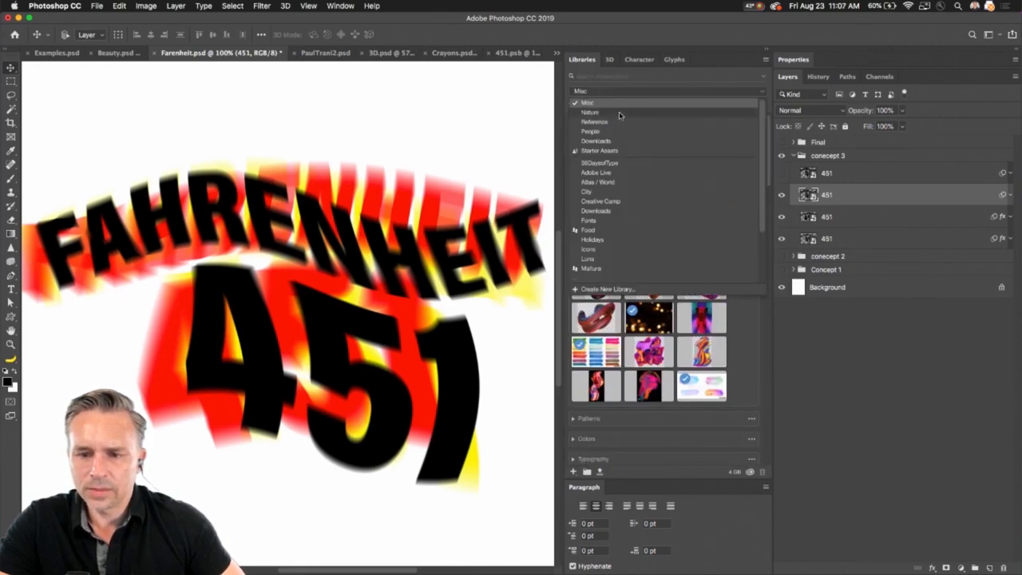
{"action": "left_click", "coordinate": [621, 116]}
{"action": "scroll", "coordinate": [666, 337], "scroll_direction": "down", "scroll_amount": 2}
{"action": "scroll", "coordinate": [666, 337], "scroll_direction": "down", "scroll_amount": 2}
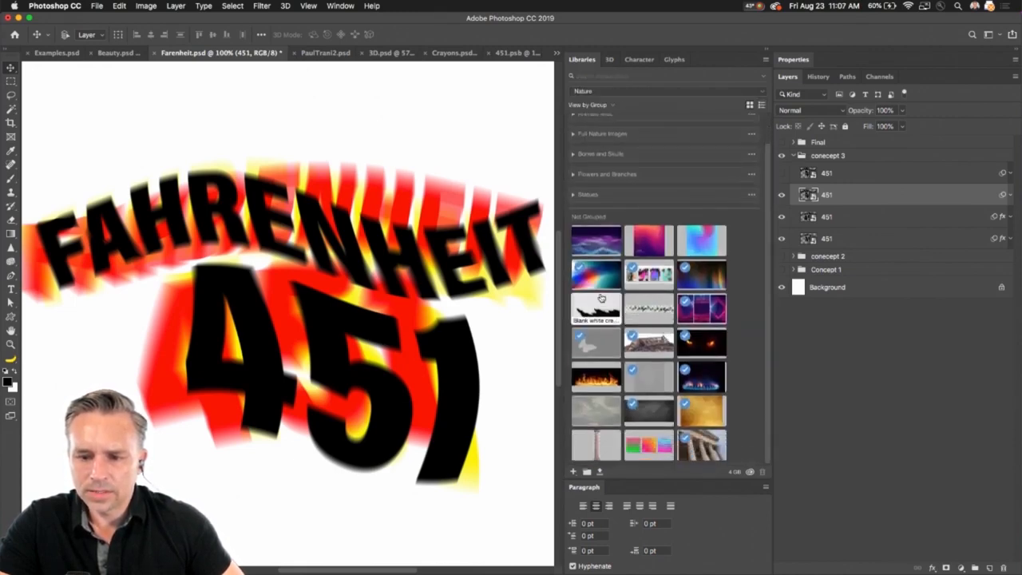
{"action": "left_click_drag", "start_coordinate": [595, 277], "coordinate": [210, 260]}
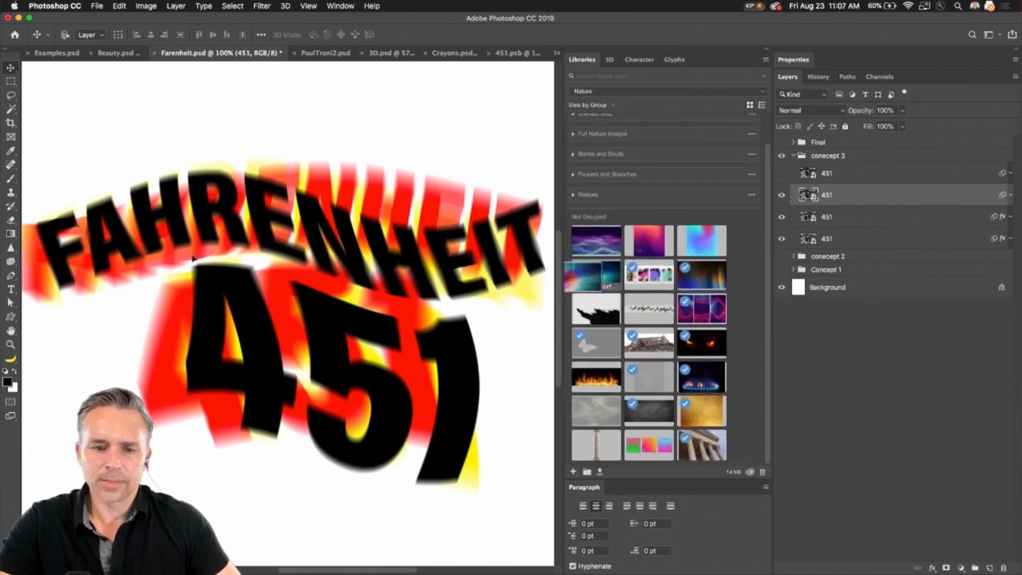
{"action": "key", "text": "Return"}
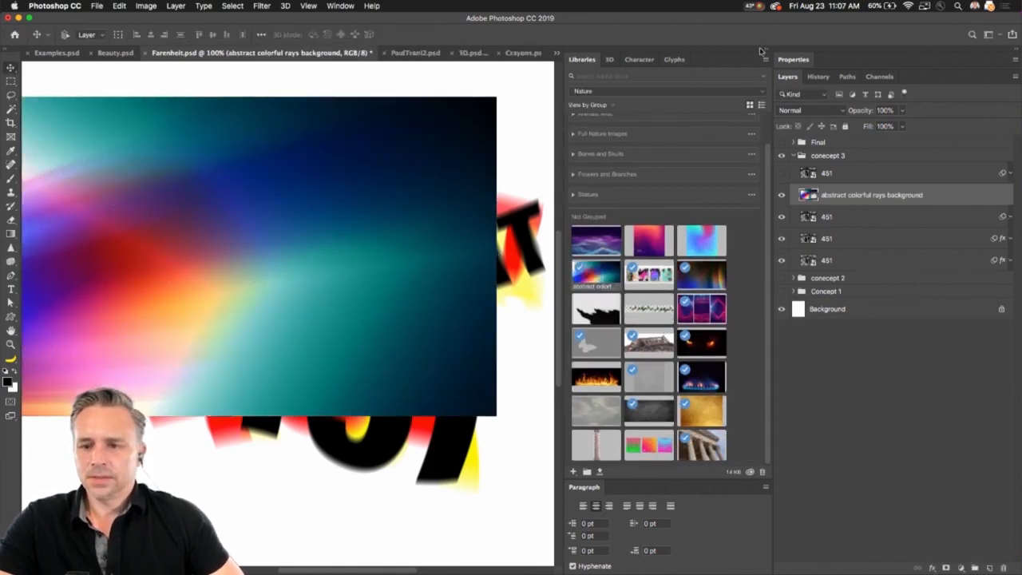
Step: Collapse the libraries, then scale the rays image to about 53% and rotate it about -94° so it covers the lettering
{"action": "left_click", "coordinate": [766, 49]}
{"action": "left_click_drag", "start_coordinate": [313, 257], "coordinate": [339, 276]}
{"action": "key", "text": "ctrl+t"}
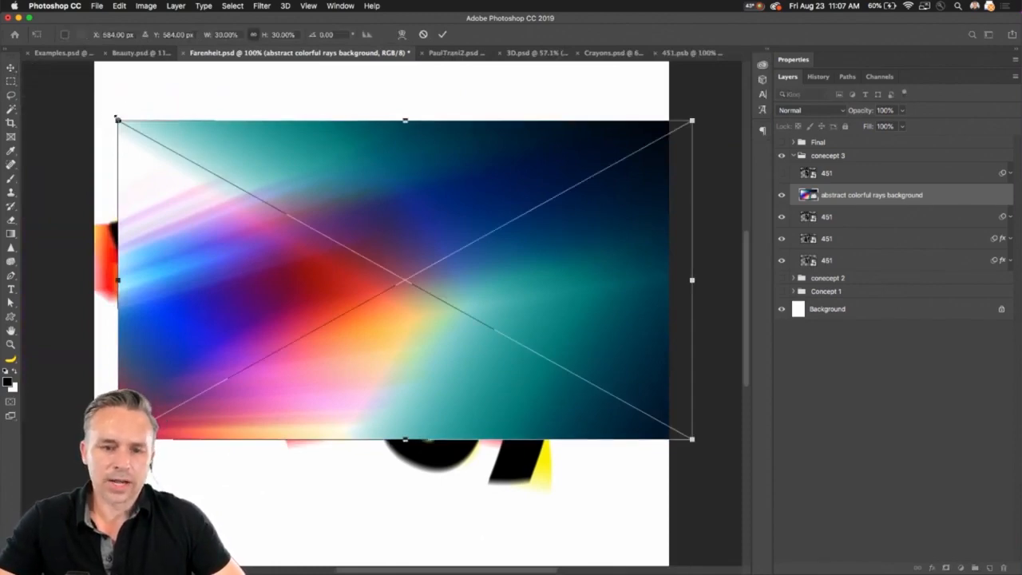
{"action": "left_click_drag", "start_coordinate": [117, 120], "coordinate": [296, 463]}
{"action": "left_click_drag", "start_coordinate": [559, 257], "coordinate": [763, 246]}
{"action": "left_click_drag", "start_coordinate": [419, 310], "coordinate": [294, 255]}
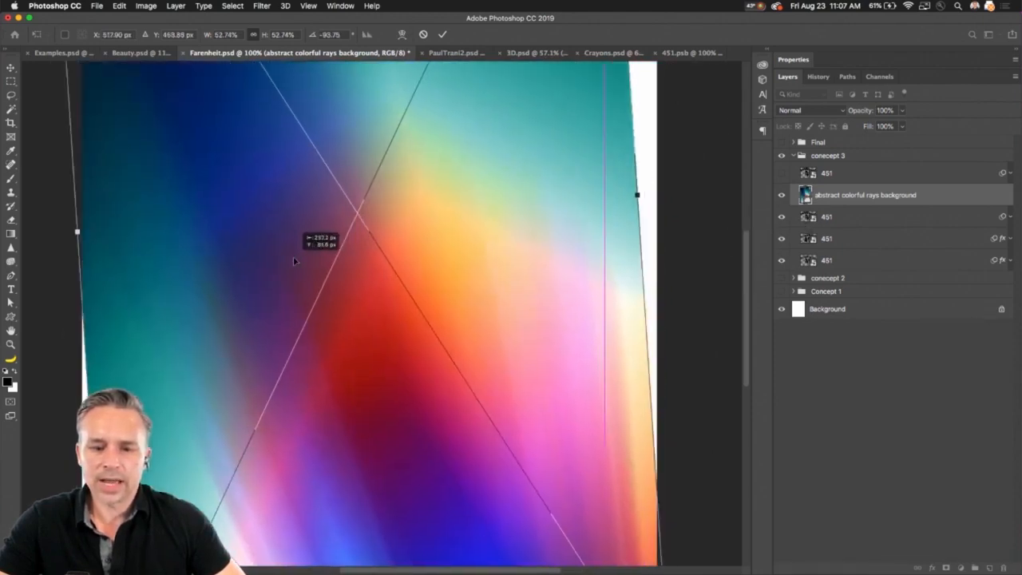
{"action": "key", "text": "Return"}
Step: Set the rays image's blend mode to Screen and shift it to adjust the colors over the lettering
{"action": "left_click", "coordinate": [814, 113]}
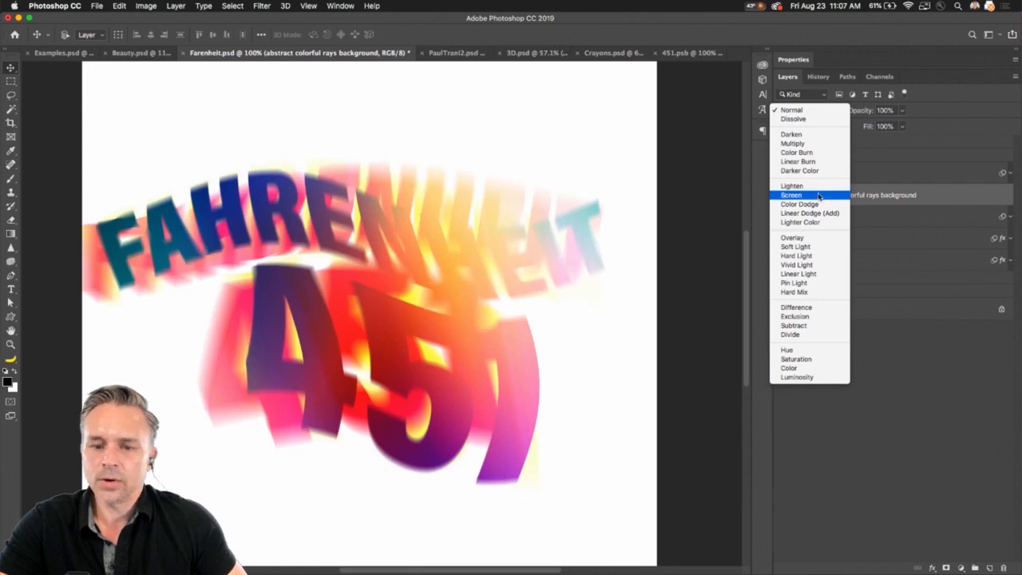
{"action": "left_click", "coordinate": [818, 195]}
{"action": "mouse_move", "coordinate": [227, 260]}
{"action": "left_mouse_down"}
{"action": "mouse_move", "coordinate": [240, 253]}
{"action": "mouse_move", "coordinate": [234, 272]}
{"action": "left_mouse_up"}
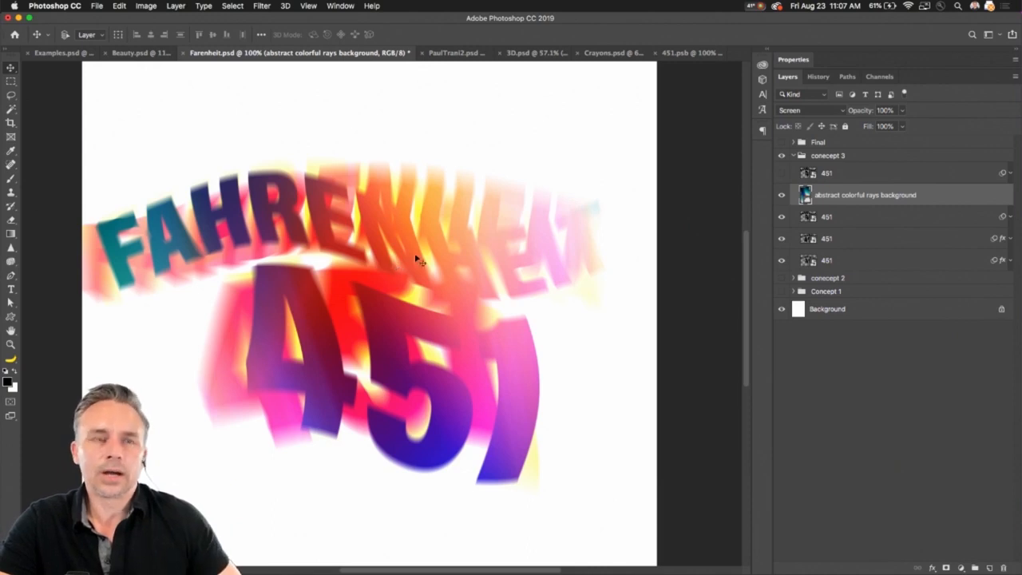
Step: Add a mask to the rays layer and brush black at 15% flow, size 175, across the lower part and right half of FAHRENHEIT
{"action": "left_click", "coordinate": [945, 567]}
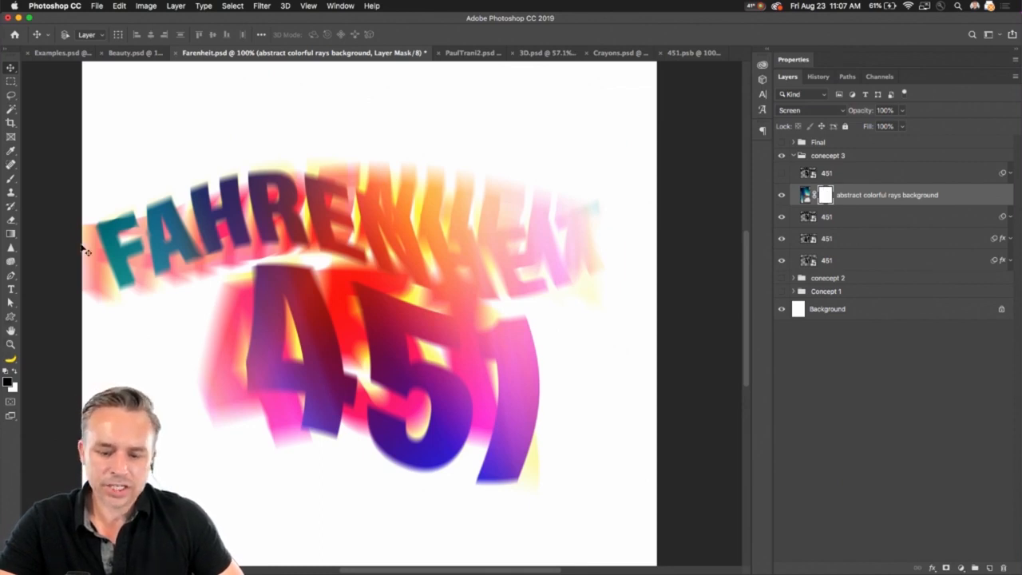
{"action": "key", "text": "b"}
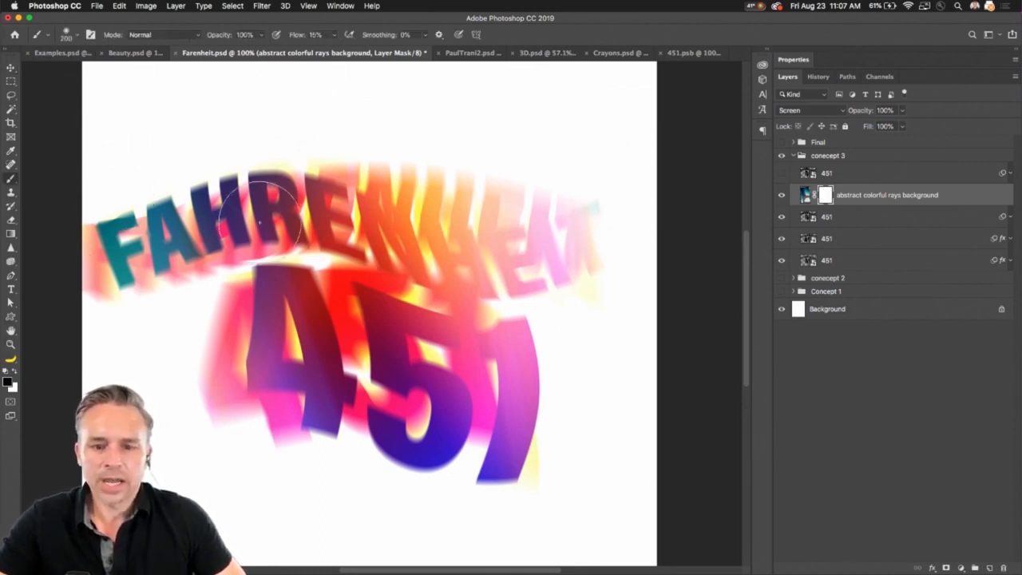
{"action": "key", "text": "bracketleft"}
{"action": "mouse_move", "coordinate": [339, 249]}
{"action": "left_mouse_down"}
{"action": "mouse_move", "coordinate": [473, 270]}
{"action": "mouse_move", "coordinate": [311, 246]}
{"action": "mouse_move", "coordinate": [557, 291]}
{"action": "mouse_move", "coordinate": [472, 289]}
{"action": "mouse_move", "coordinate": [249, 245]}
{"action": "mouse_move", "coordinate": [231, 281]}
{"action": "mouse_move", "coordinate": [522, 324]}
{"action": "mouse_move", "coordinate": [403, 305]}
{"action": "mouse_move", "coordinate": [354, 276]}
{"action": "mouse_move", "coordinate": [192, 288]}
{"action": "left_mouse_up"}
{"action": "mouse_move", "coordinate": [464, 248]}
{"action": "left_mouse_down"}
{"action": "mouse_move", "coordinate": [550, 282]}
{"action": "mouse_move", "coordinate": [559, 266]}
{"action": "left_mouse_up"}
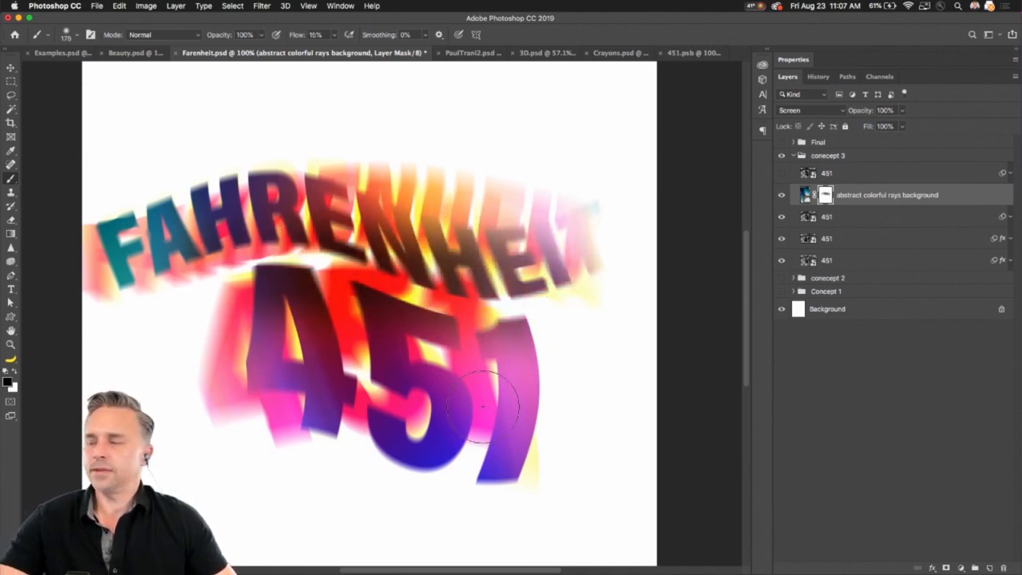